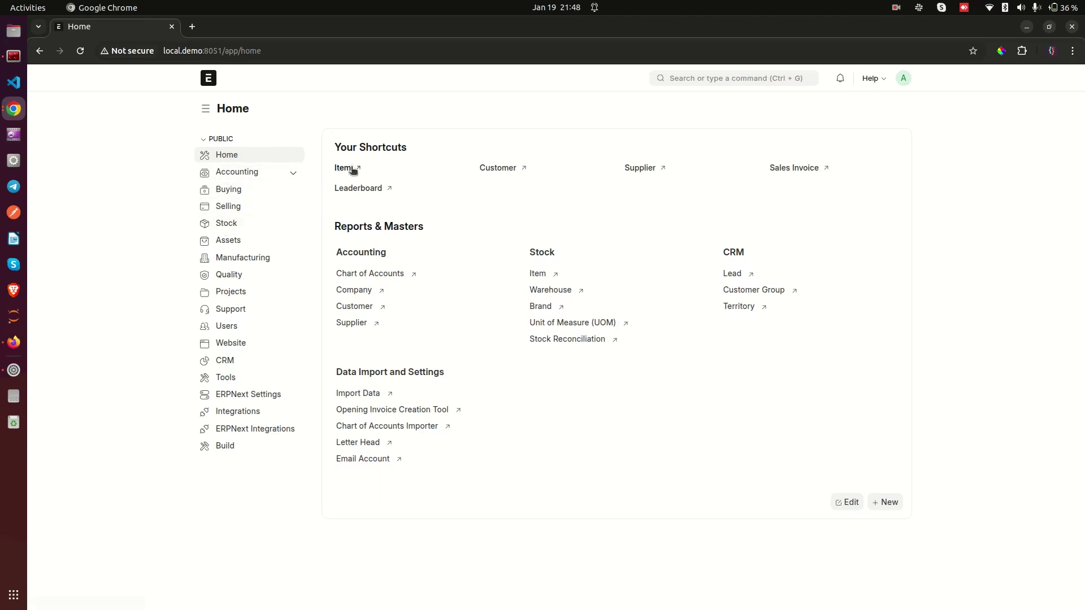
Open the Item list from the Stock workspace, clear its filter and bring up the new item form.
left_click(219, 226)
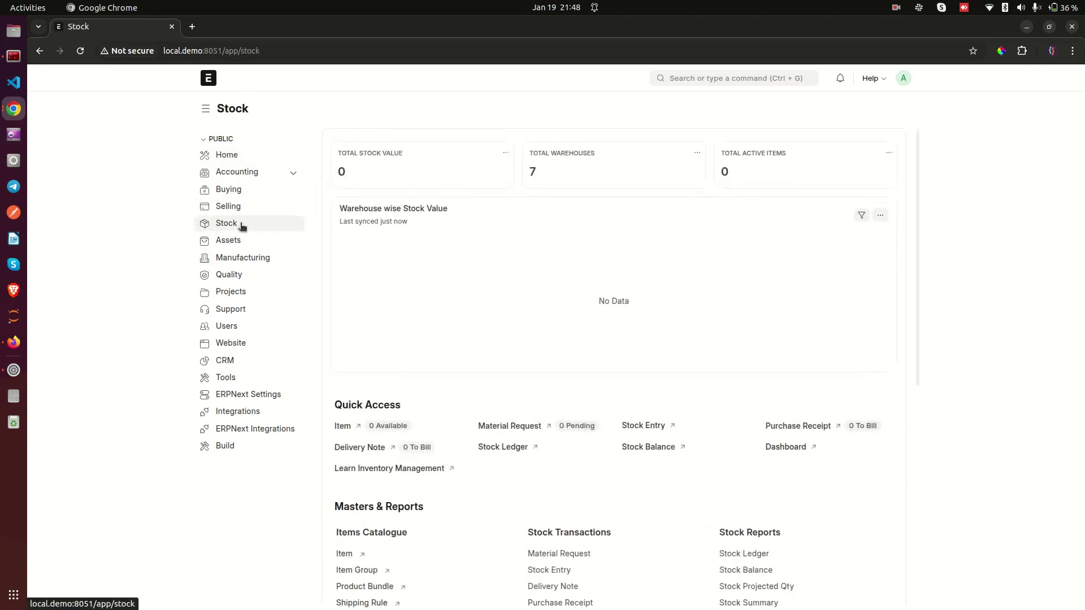
scroll(504, 236, "down", 3)
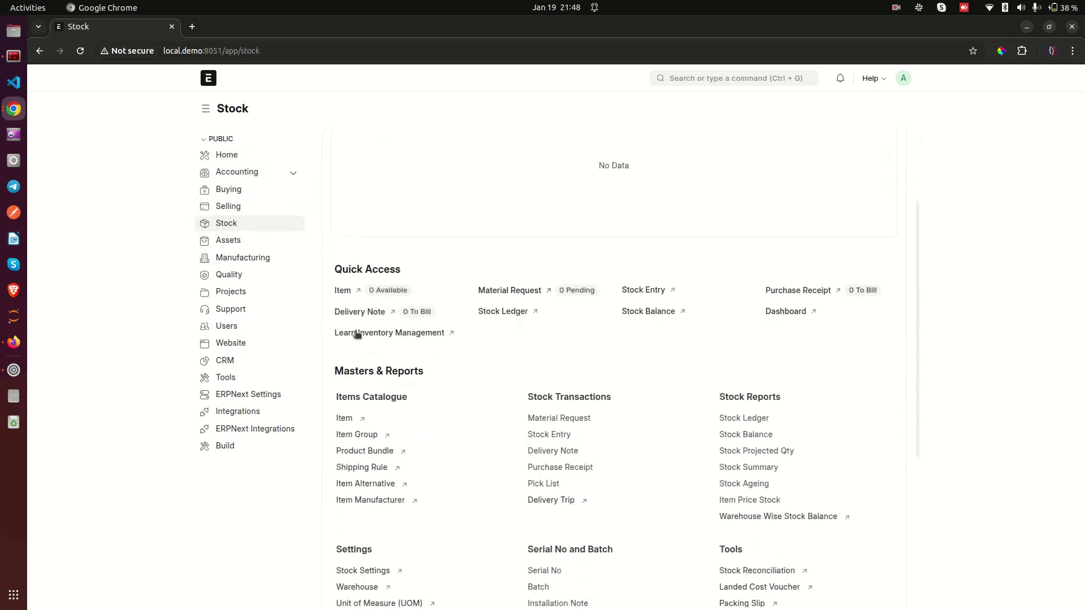
left_click(342, 290)
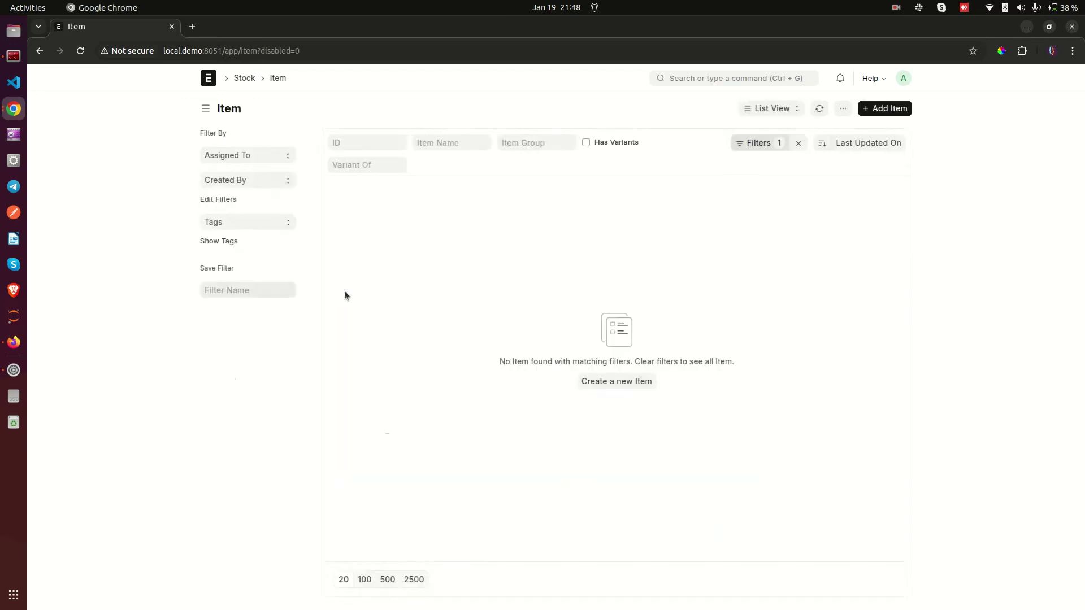
left_click(798, 144)
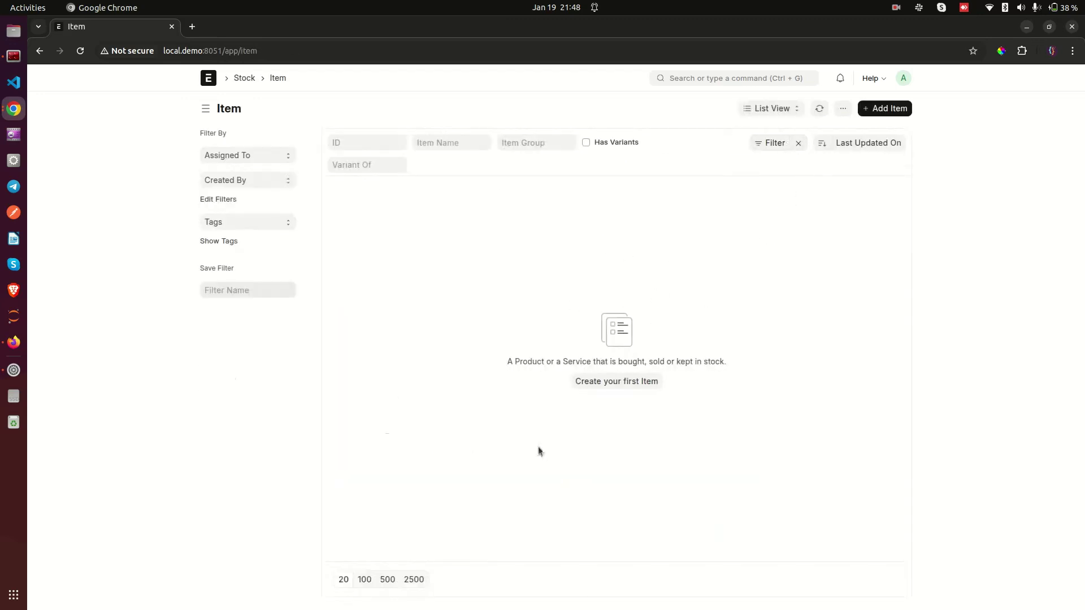
left_click(590, 383)
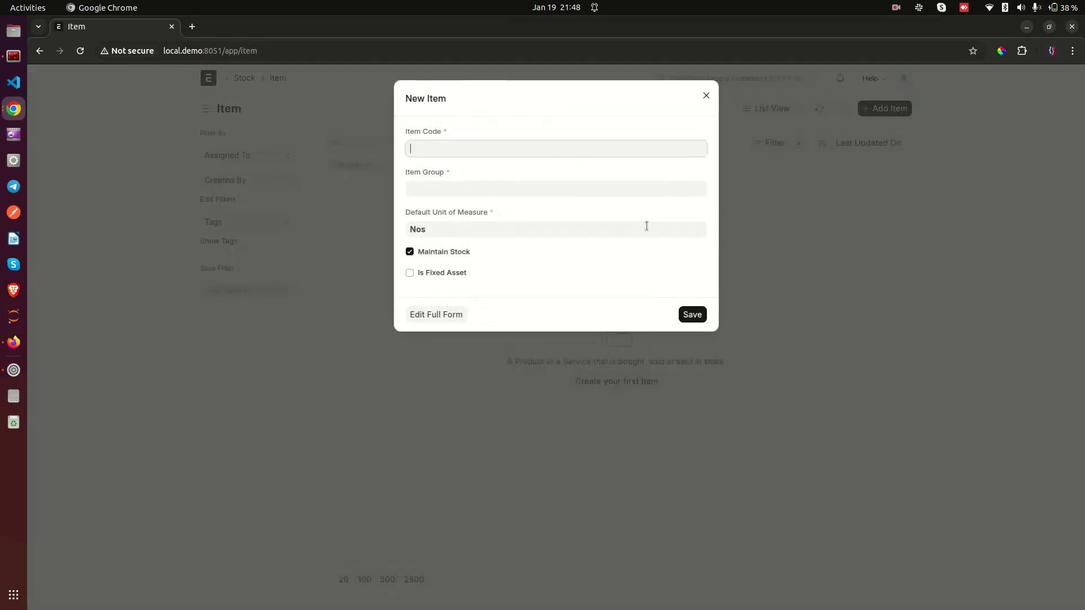
left_click(346, 354)
left_click(208, 79)
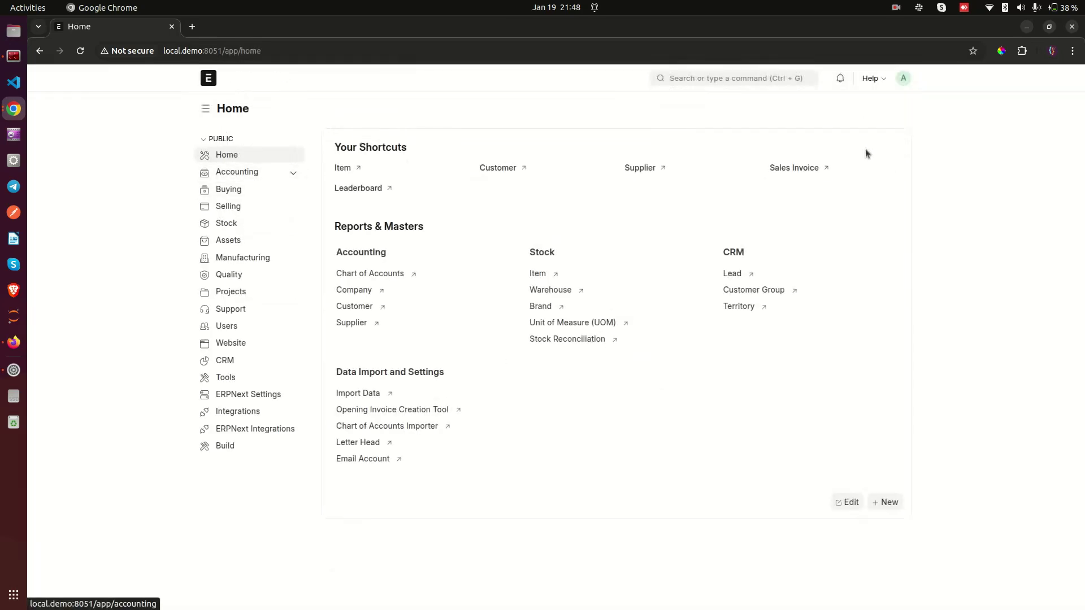
Search for "item" and open the Item List.
left_click(727, 80)
type("item")
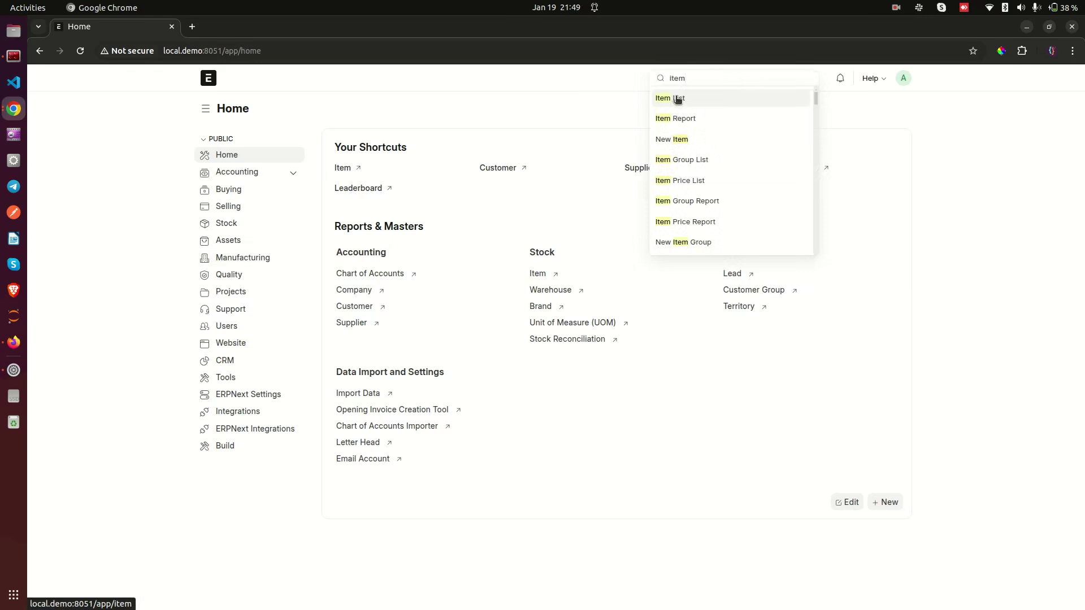
left_click(676, 98)
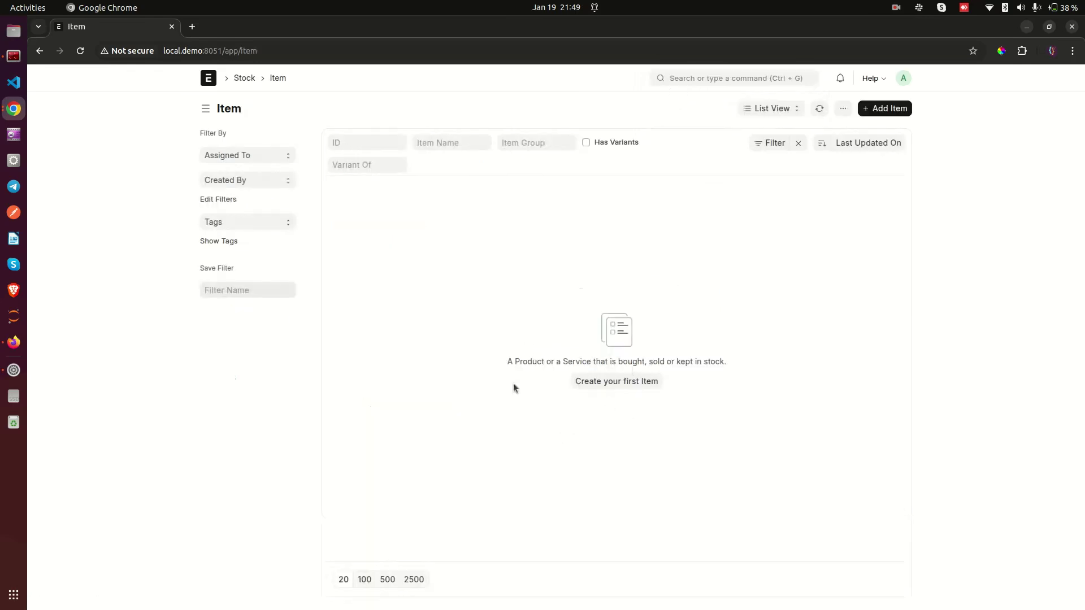
left_click(622, 381)
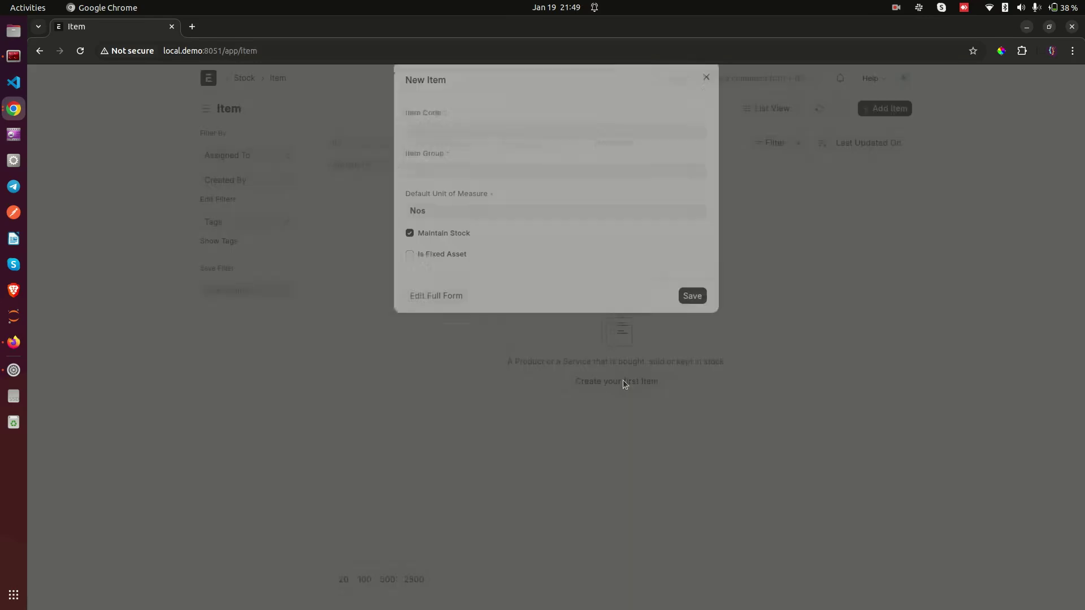
left_click(528, 413)
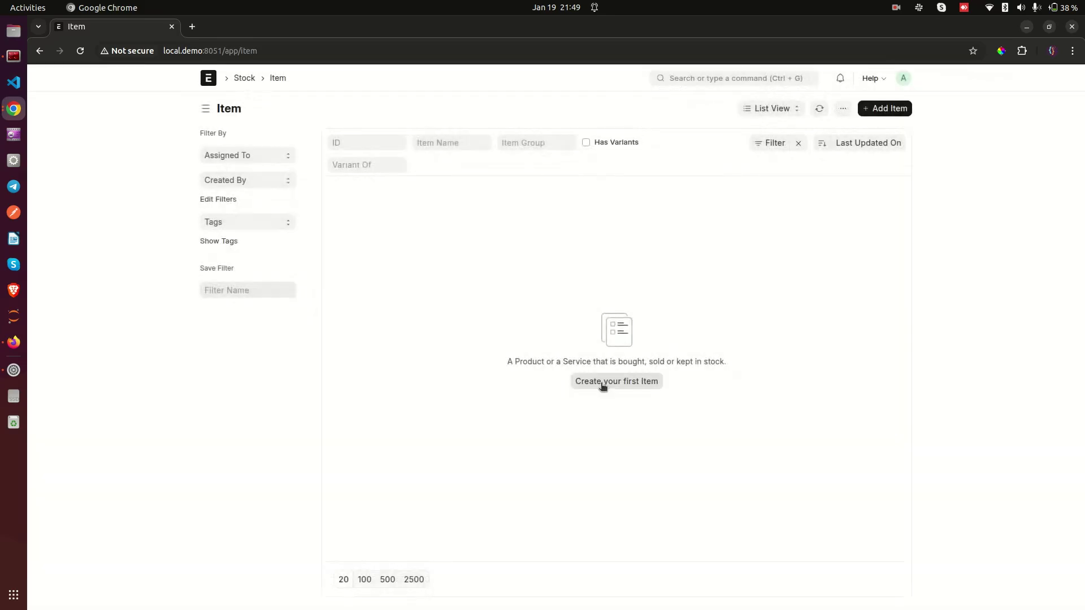
left_click(622, 387)
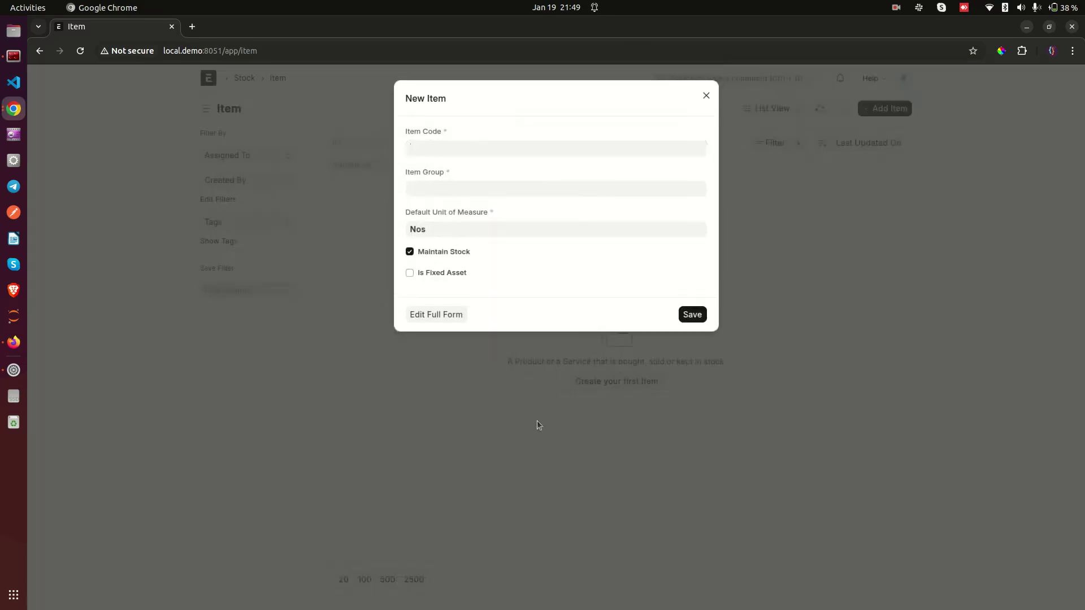
left_click(538, 423)
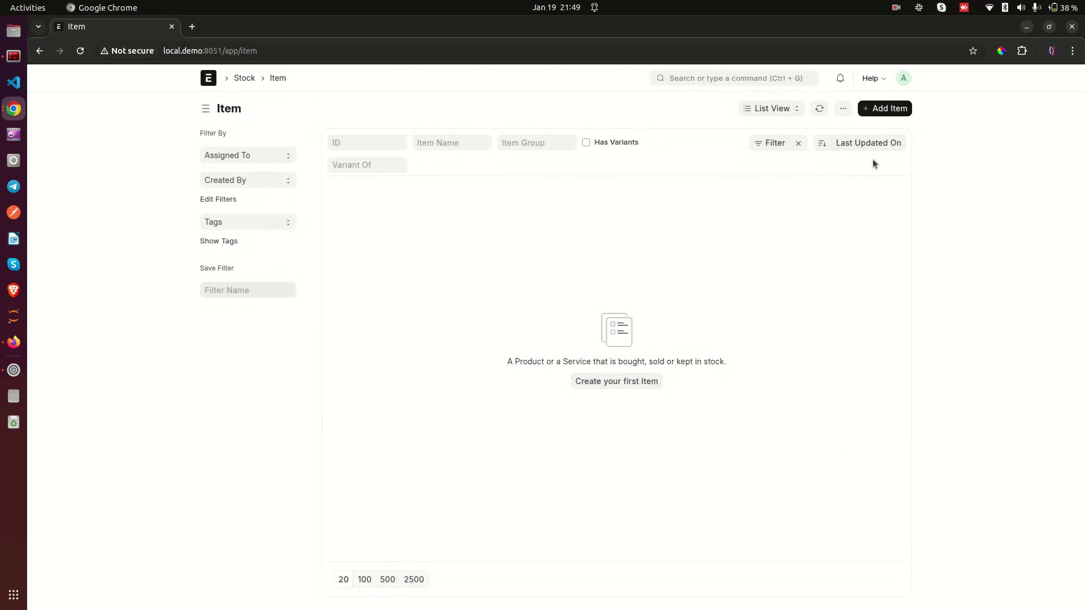
Start adding an item and switch from the quick entry to the full form.
left_click(892, 111)
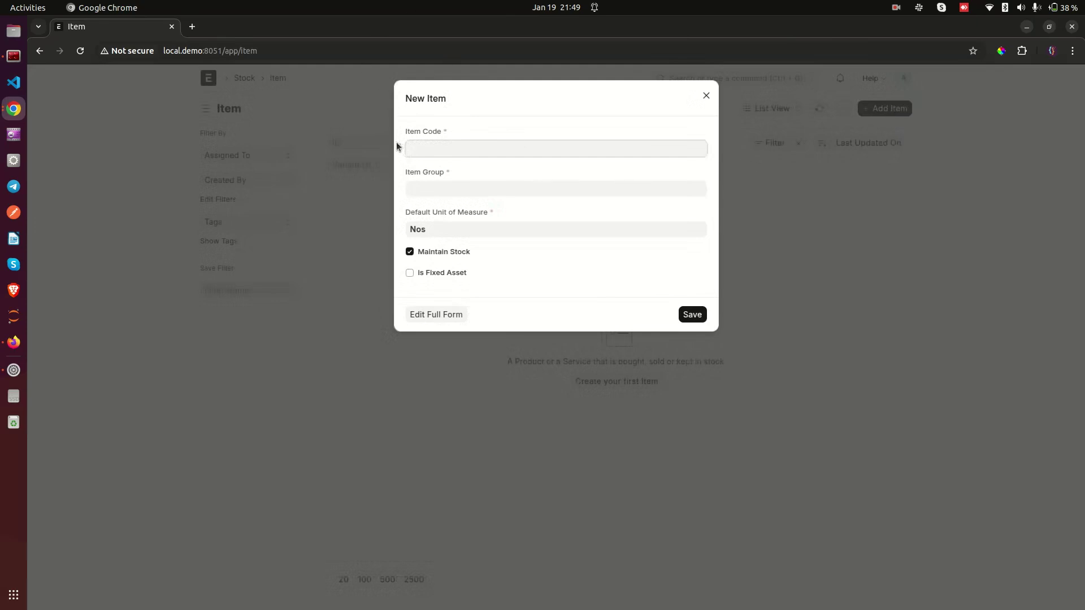
left_click_drag(403, 133, 443, 135)
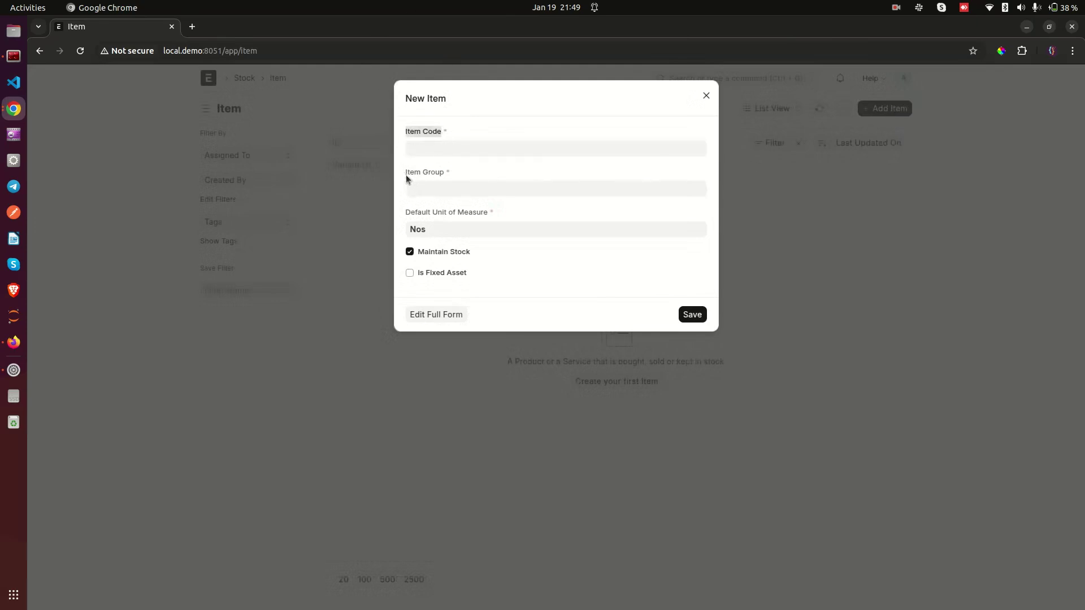
left_click_drag(406, 175, 436, 176)
left_click_drag(410, 220, 471, 219)
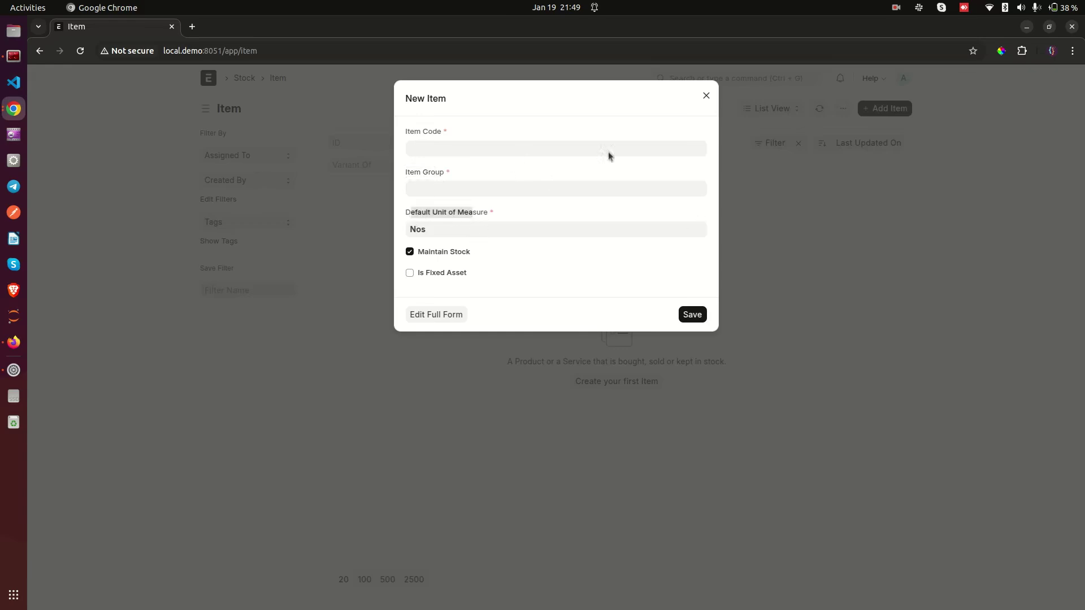
left_click(554, 120)
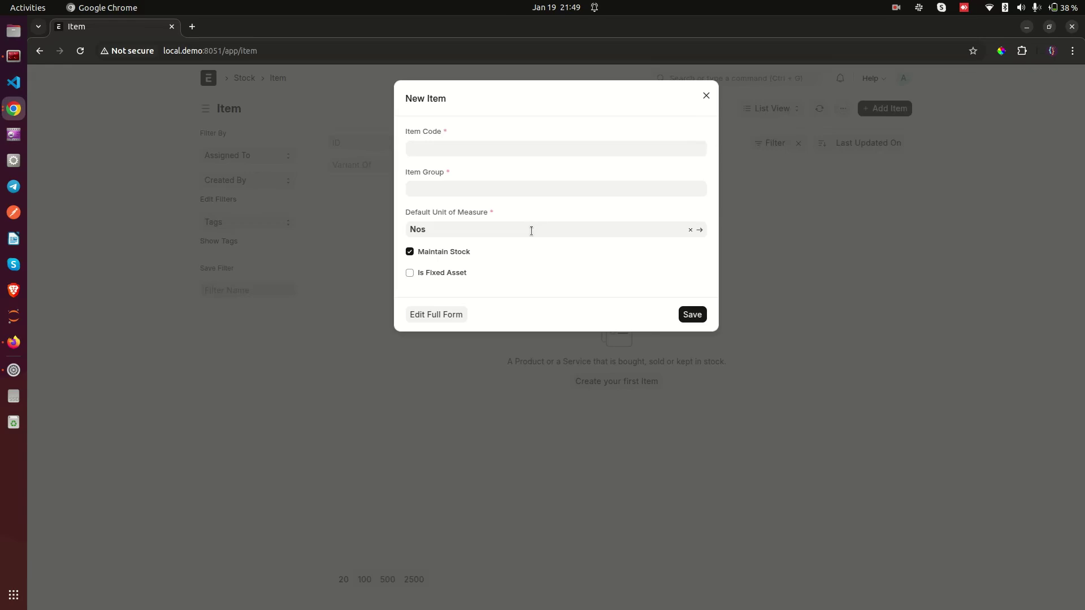
left_click(422, 316)
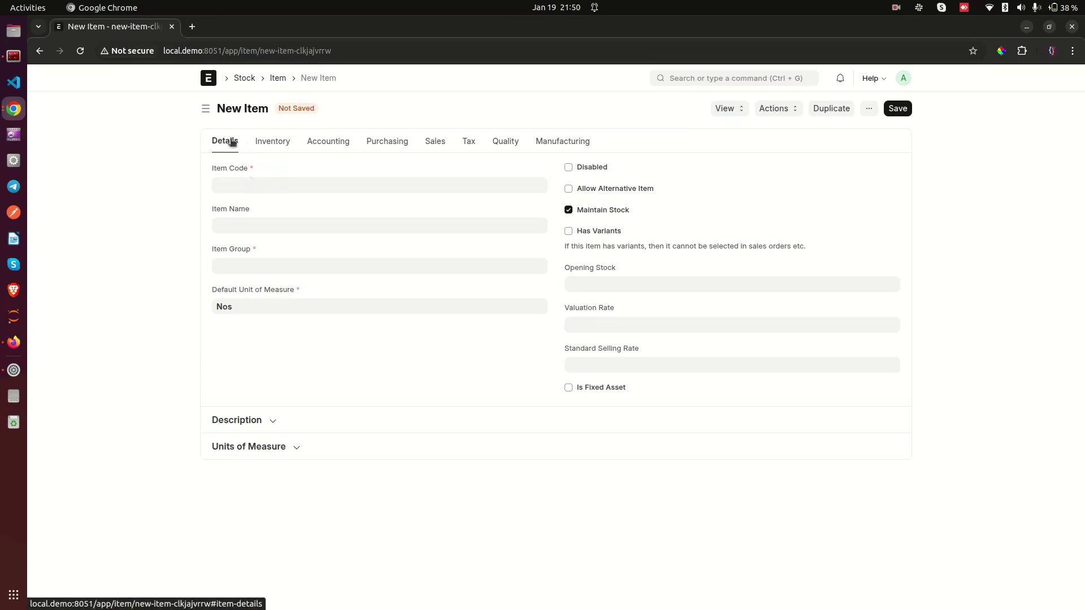
Look through the new item's Inventory, Accounting, Purchasing, Sales, Tax, Quality and Manufacturing sections and return to Details.
left_click(273, 142)
left_click(329, 144)
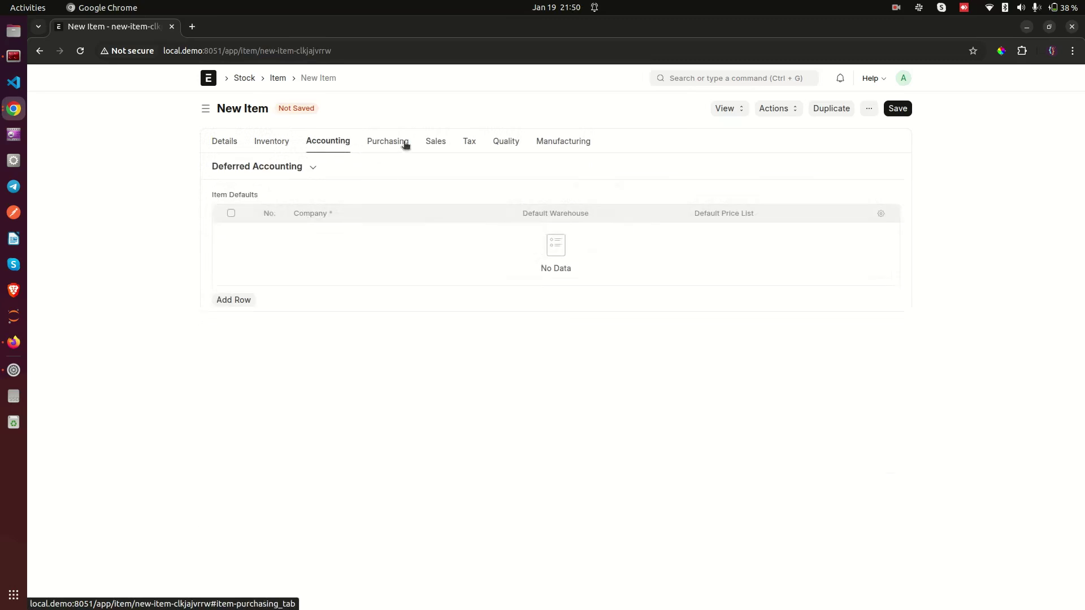
left_click(395, 143)
left_click(436, 143)
left_click(469, 143)
left_click(504, 143)
left_click(555, 144)
left_click(224, 141)
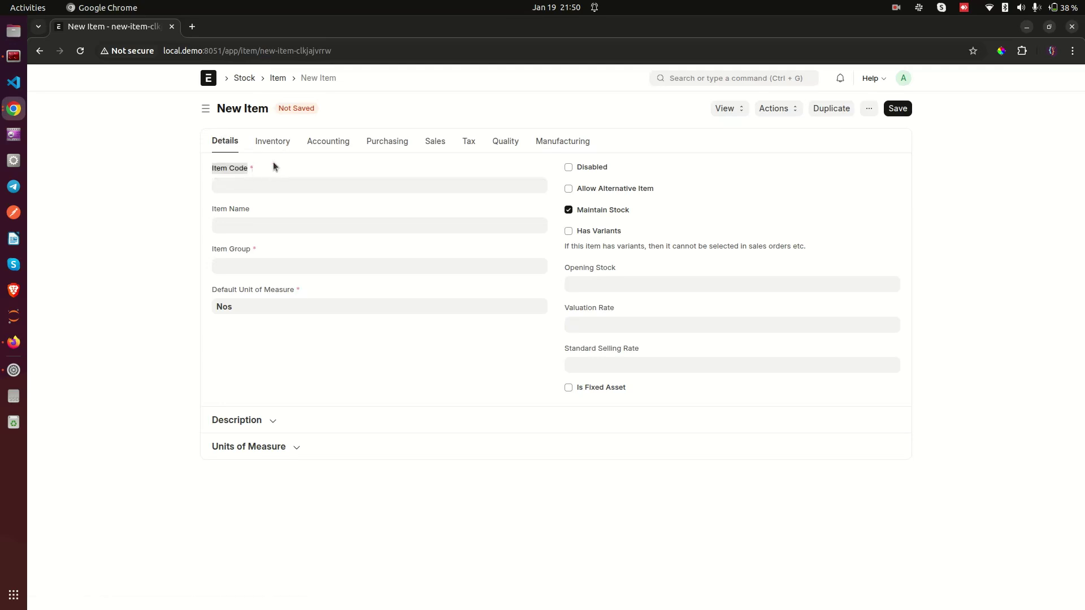
Examine the Item Code and Item Name fields in the new item's details.
left_click(273, 166)
left_click(214, 212)
left_click_drag(214, 170, 243, 169)
left_click_drag(215, 211, 245, 209)
left_click(207, 212)
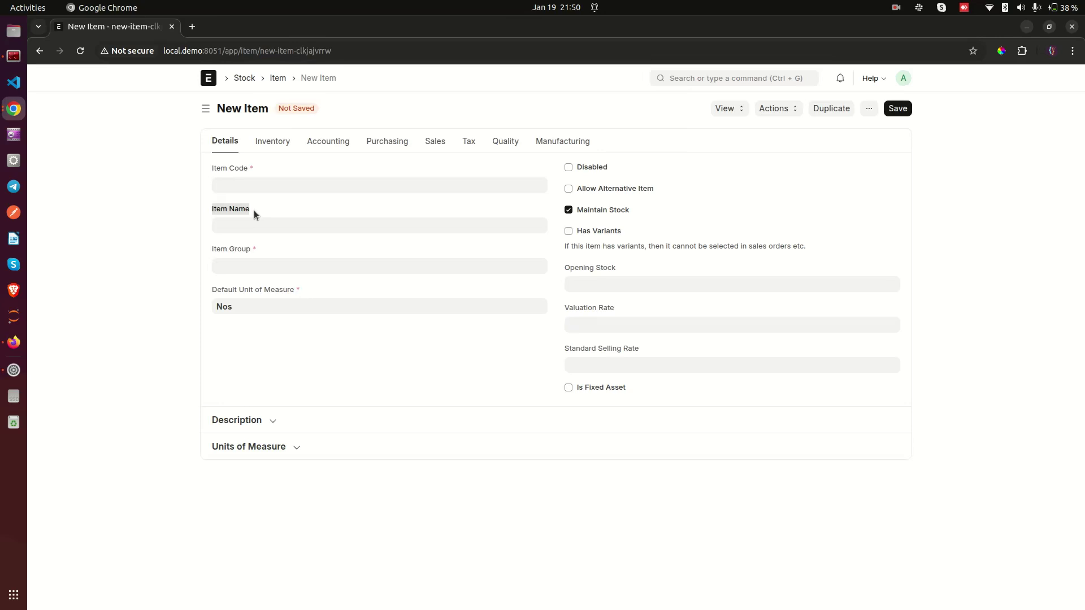
left_click(253, 219)
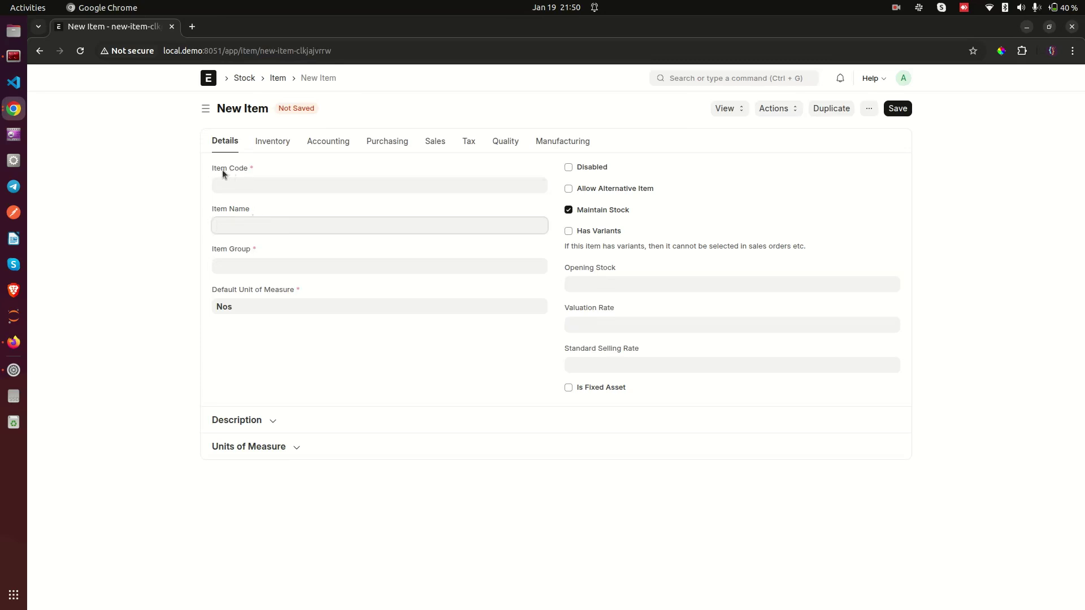
left_click_drag(214, 171, 250, 168)
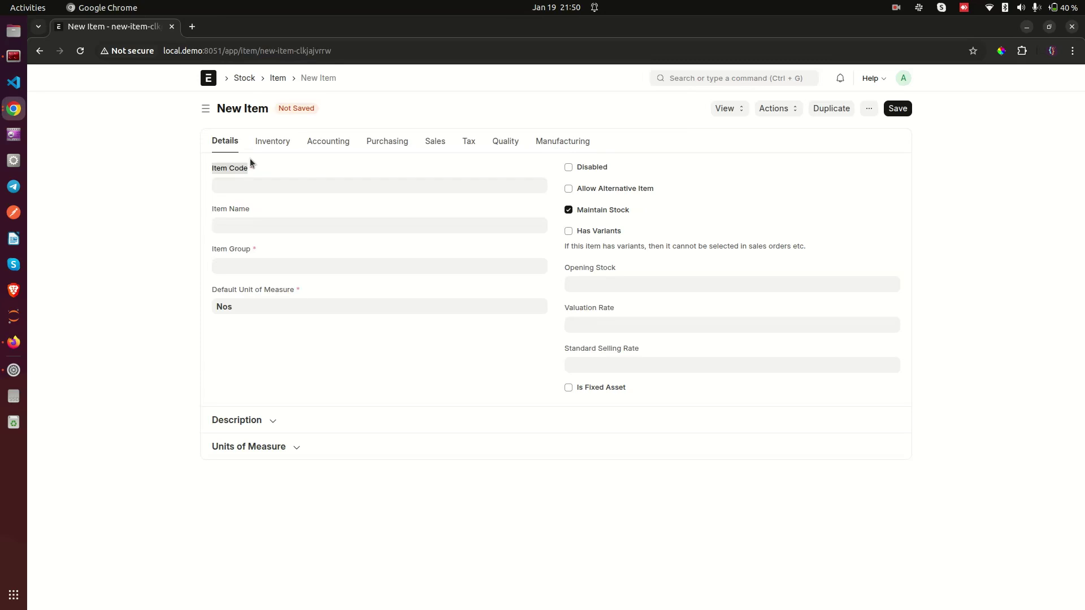
left_click(223, 216)
left_click_drag(215, 172, 237, 172)
left_click(272, 173)
left_click_drag(206, 171, 254, 169)
left_click(280, 165)
Enter "OnePlus 10T (Black)" as the item name.
left_click(258, 226)
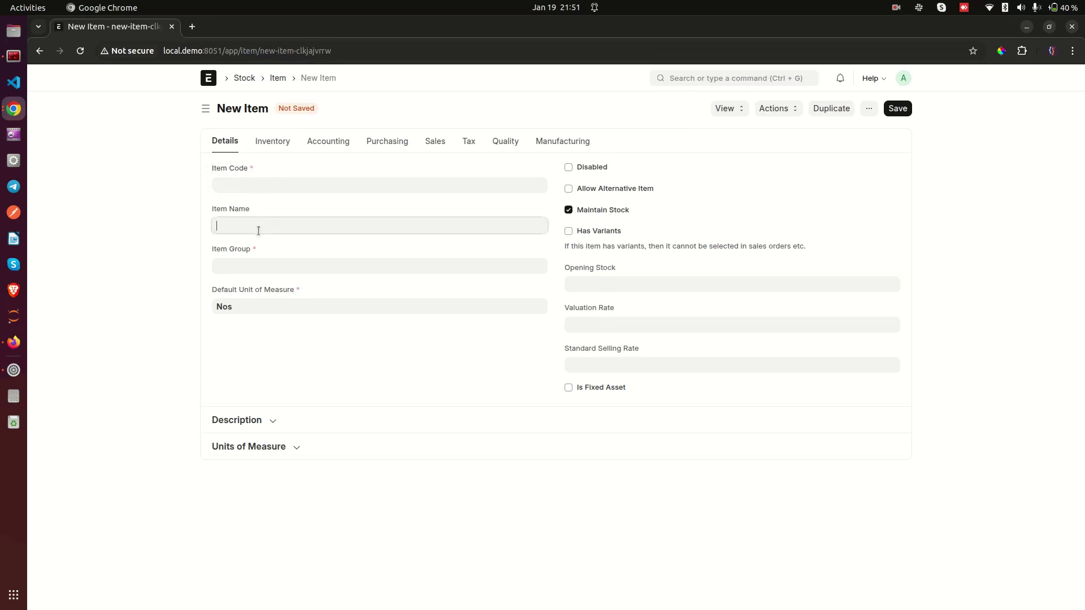
type("One ")
type("Mil")
key("BackSpace")
key("BackSpace")
key("BackSpace")
type("Plkud")
type(" 10T")
key("BackSpace")
key("Delete")
type("s")
left_click(291, 224)
type("()")
key("Left")
type("Black")
Set the item code to 1923.
left_click(277, 182)
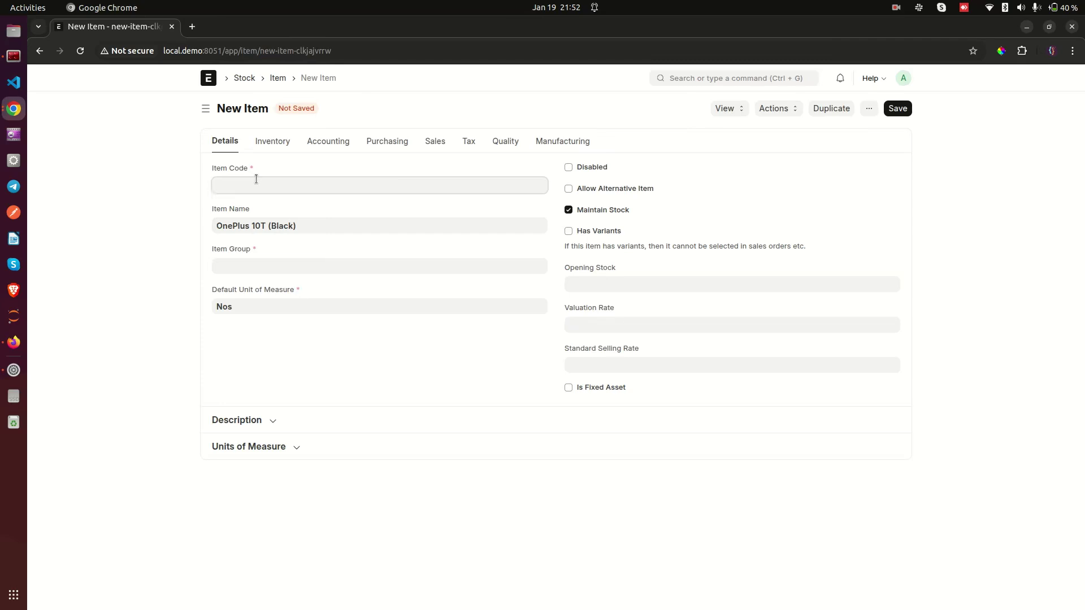
type("1923")
right_click(257, 181)
left_click(238, 198)
double_click(251, 184)
left_click(236, 186)
triple_click(228, 169)
left_click(226, 188)
left_click_drag(213, 173, 240, 168)
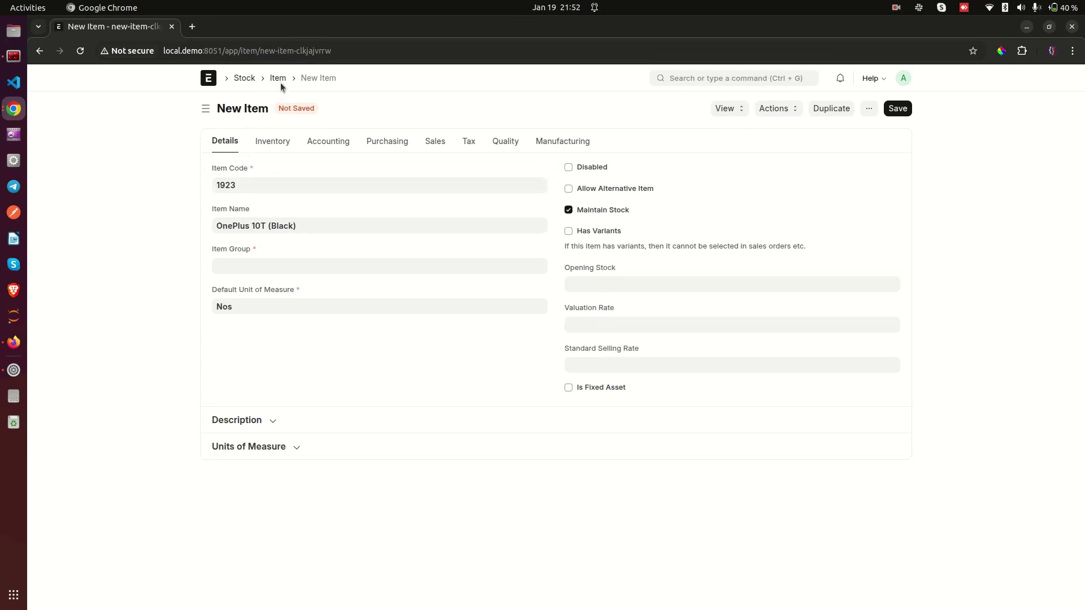
left_click(238, 186)
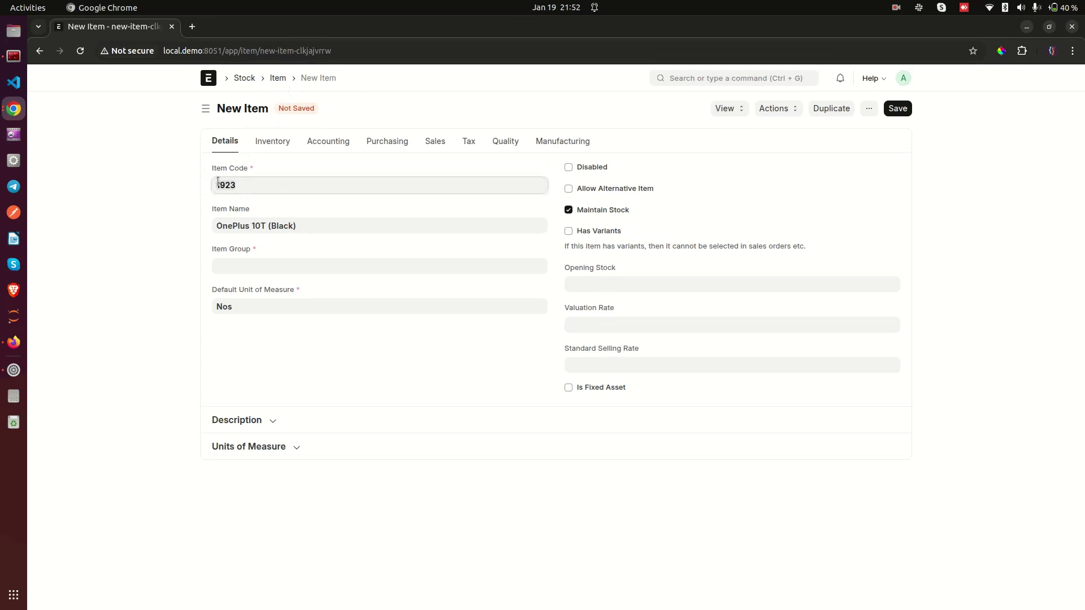
left_click(249, 207)
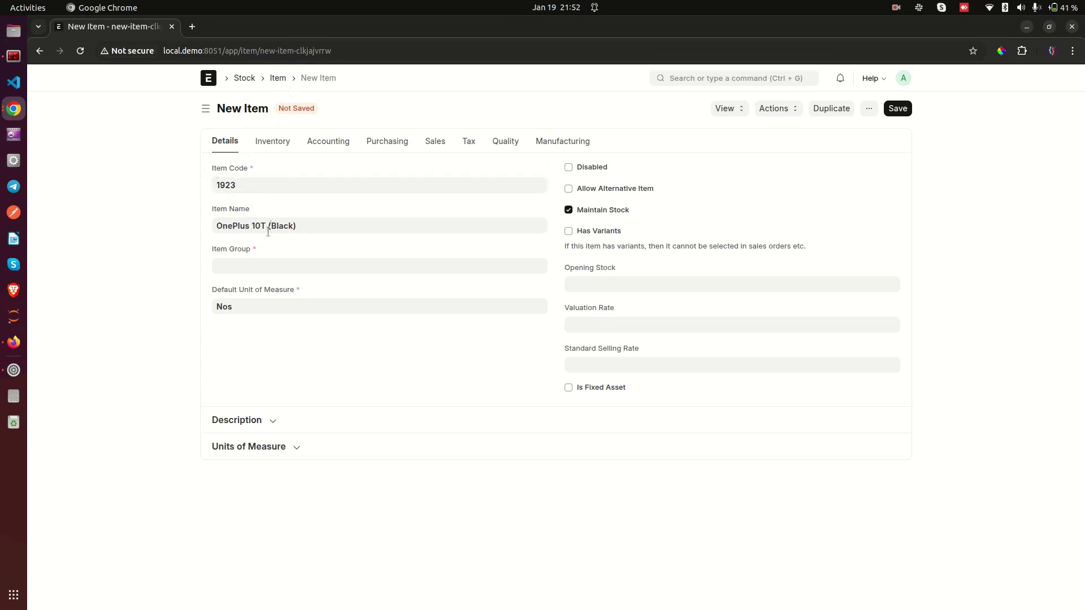
Examine the available item groups and the Default Unit of Measure field without choosing a group.
left_click(241, 261)
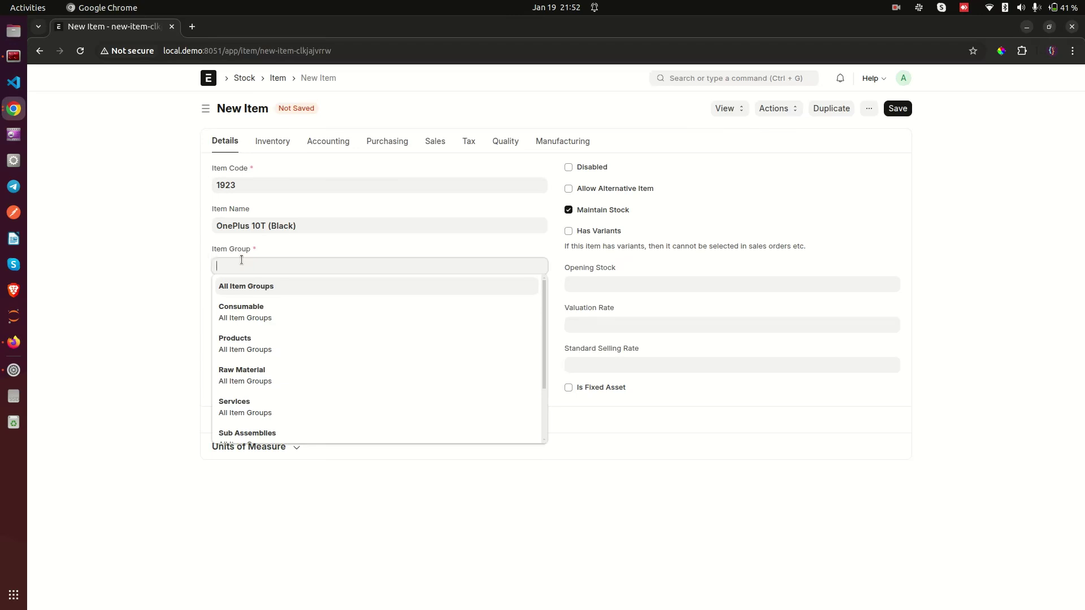
left_click(159, 310)
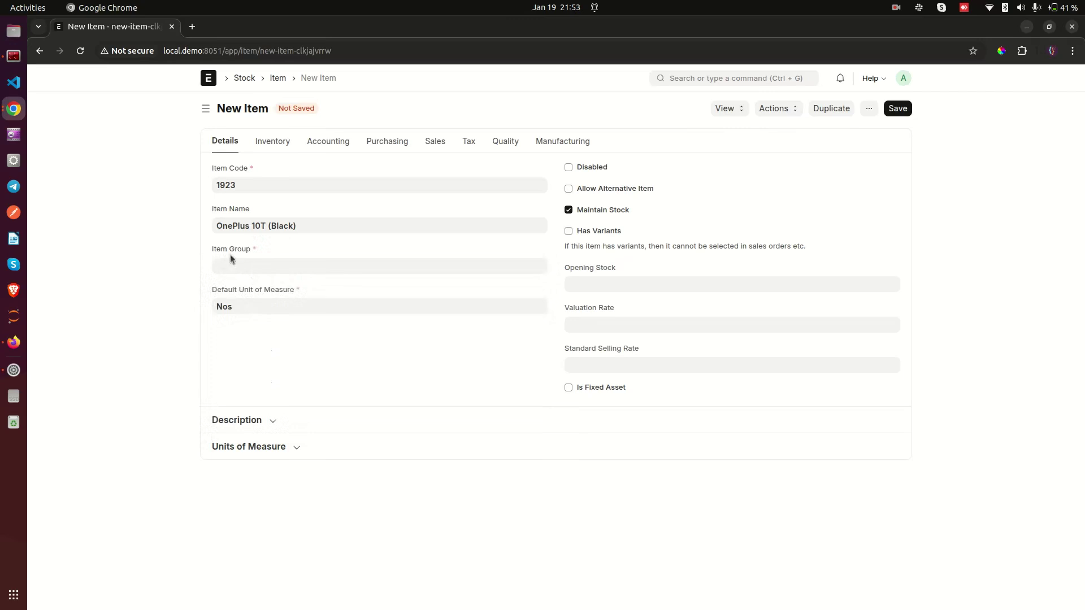
left_click_drag(208, 250, 254, 252)
left_click(277, 291)
left_click_drag(211, 290, 288, 294)
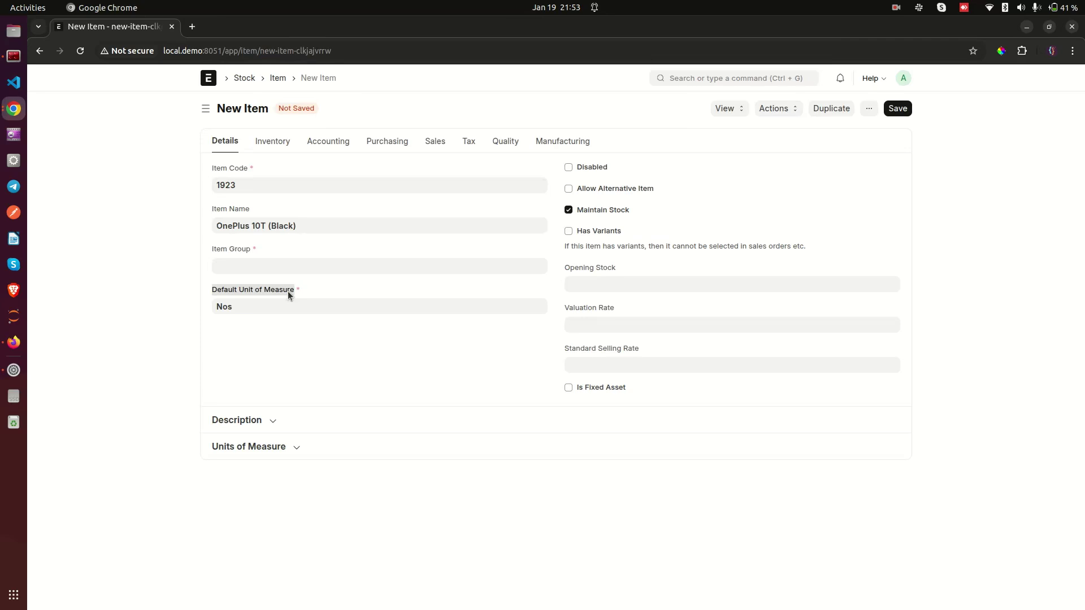
left_click(317, 317)
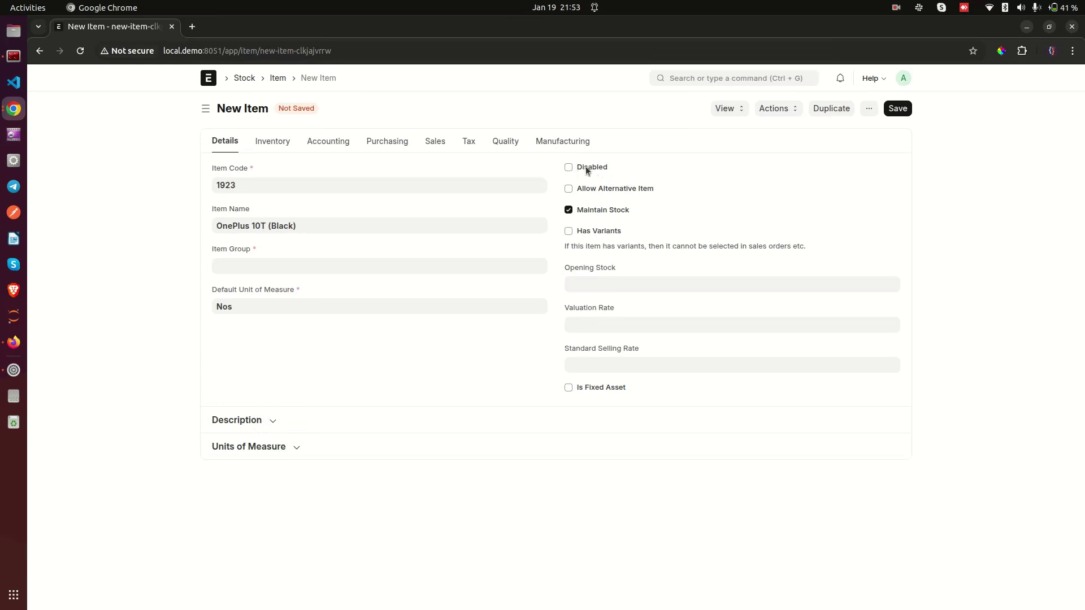
Mark the new item as disabled.
left_click(569, 170)
left_click(610, 192)
left_click(610, 193)
Turn the Maintain Stock option off and back on to compare the form's fields and sections.
left_click(594, 206)
left_click(595, 207)
left_click(292, 226)
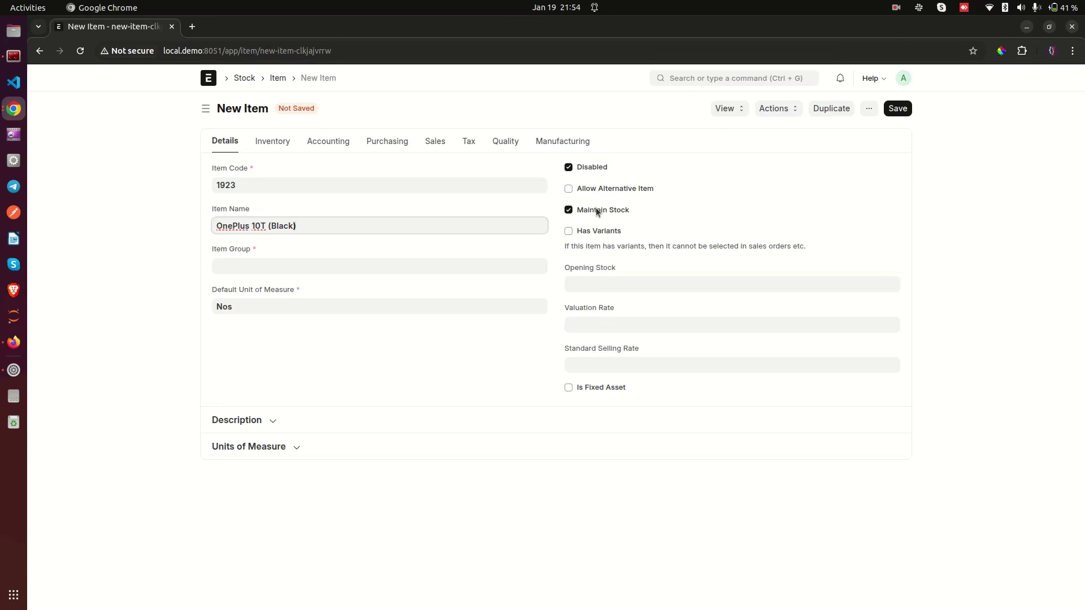
left_click(596, 209)
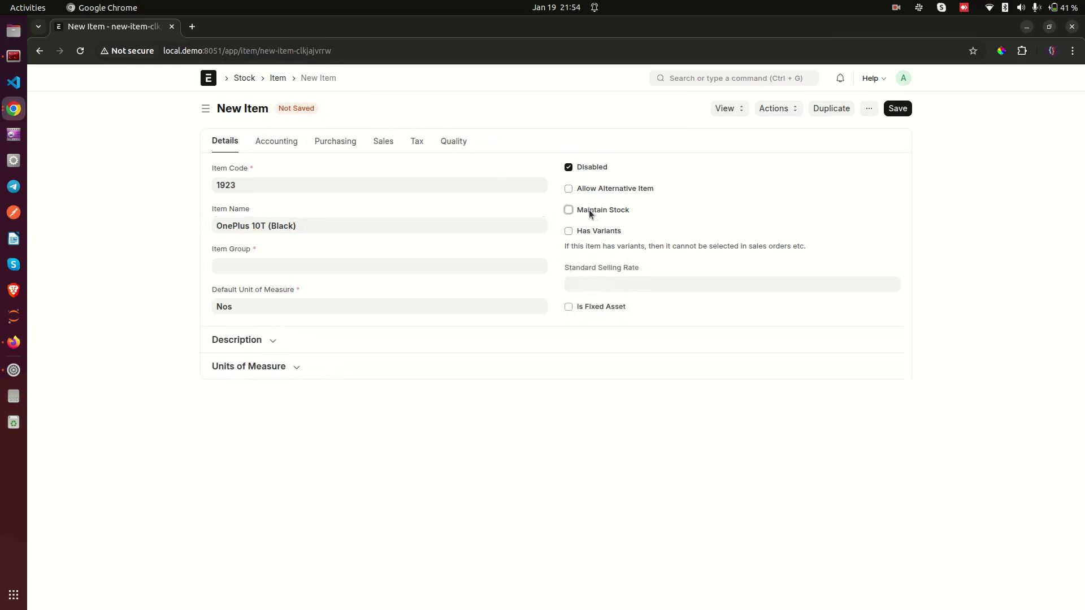
left_click(589, 209)
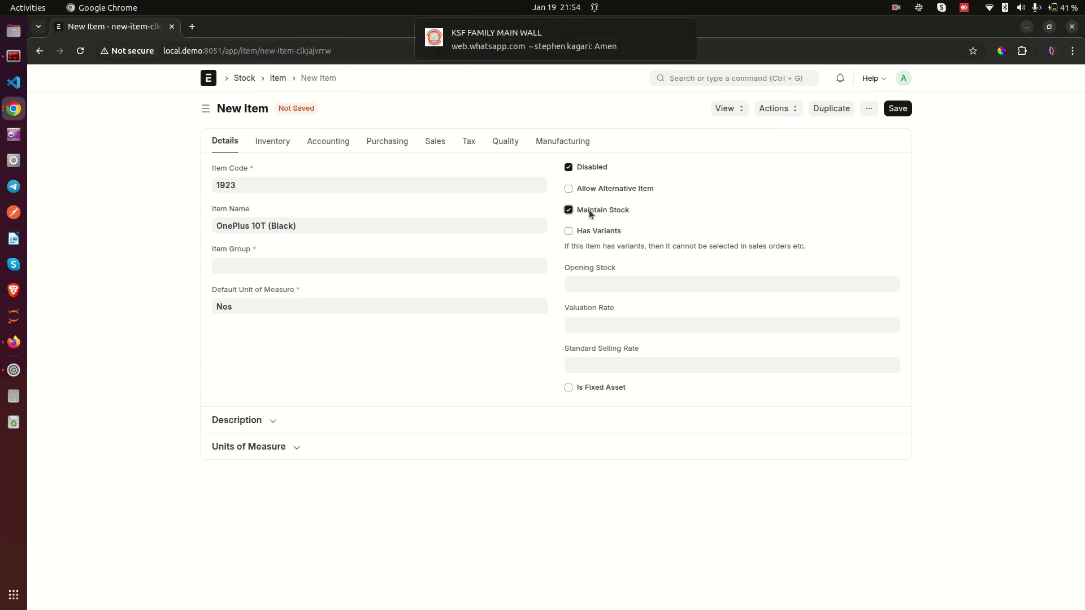
left_click(683, 30)
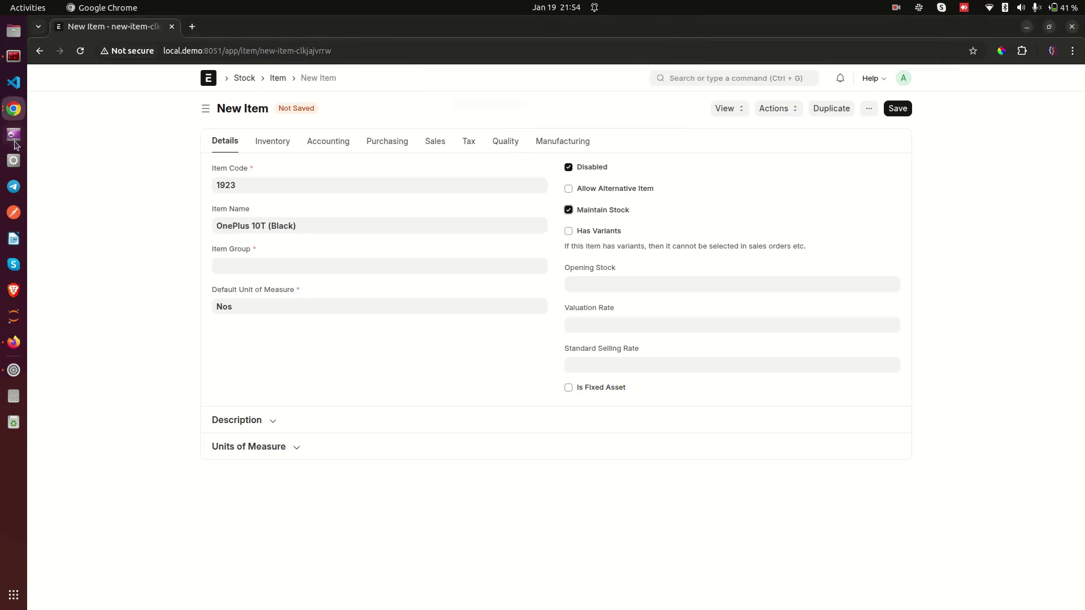
Switch to the other Chrome window, close its WhatsApp Web tab, and return to the New Item form.
left_click(13, 109)
left_click(126, 89)
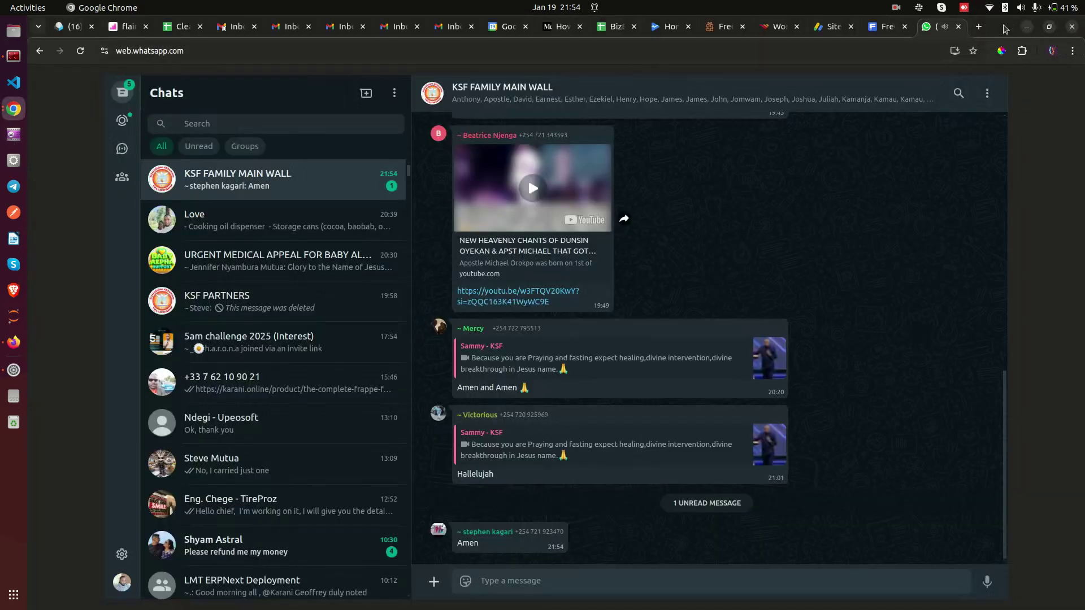
left_click(958, 27)
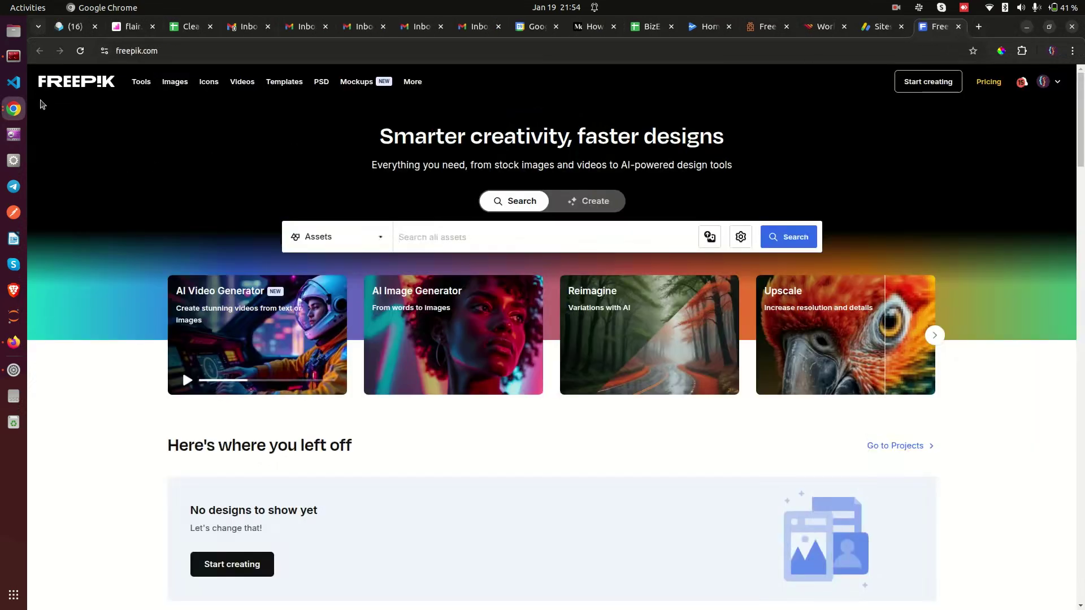
left_click(13, 109)
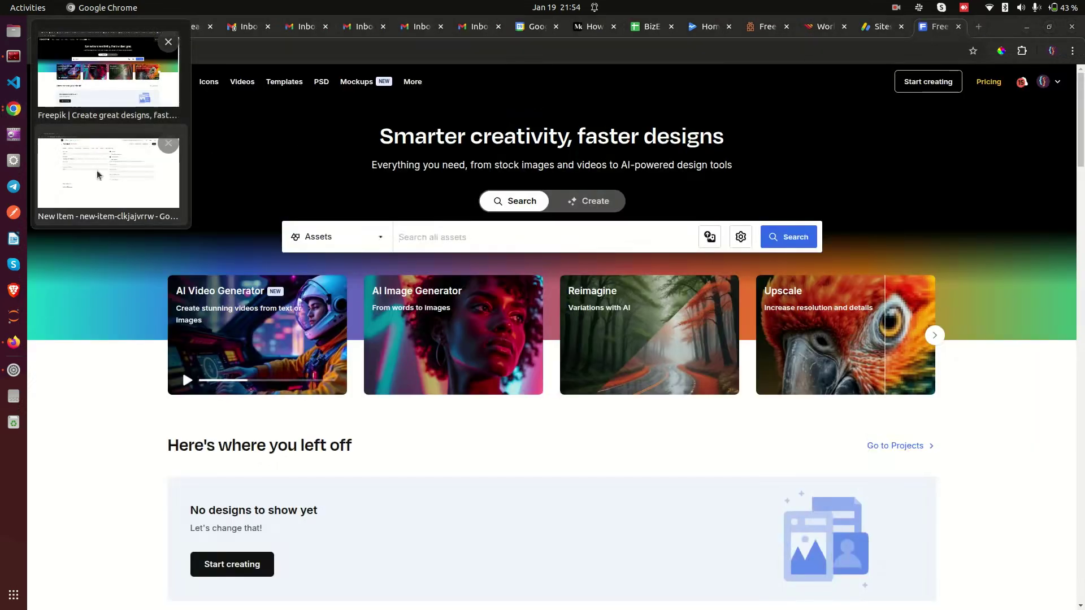
left_click(108, 175)
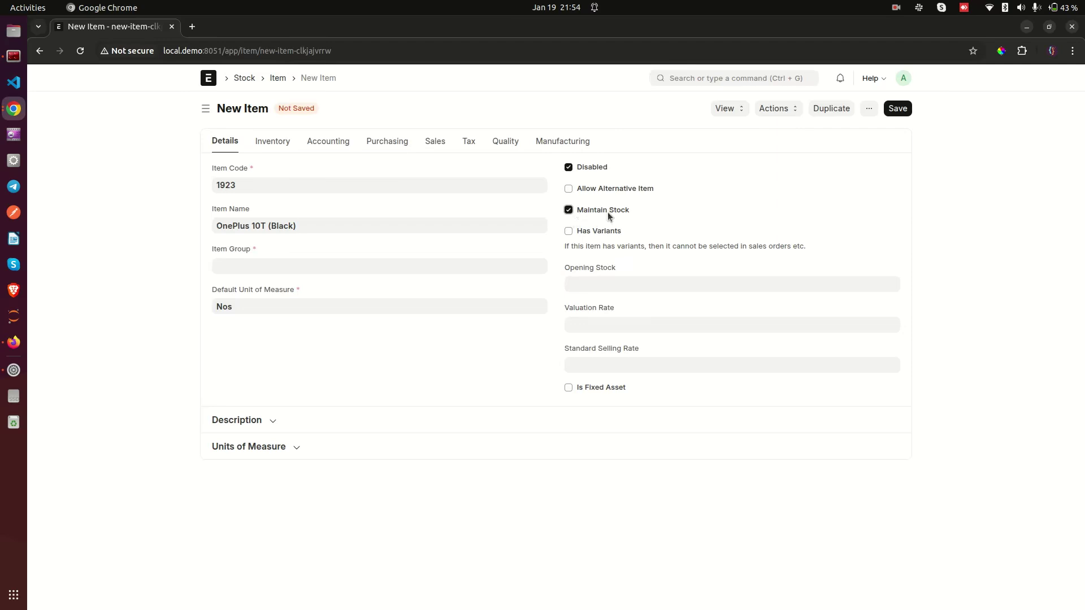
Turn on the Has Variants option, examine the variant attribute settings it adds, and turn the option off again.
double_click(611, 230)
left_click_drag(269, 226, 295, 226)
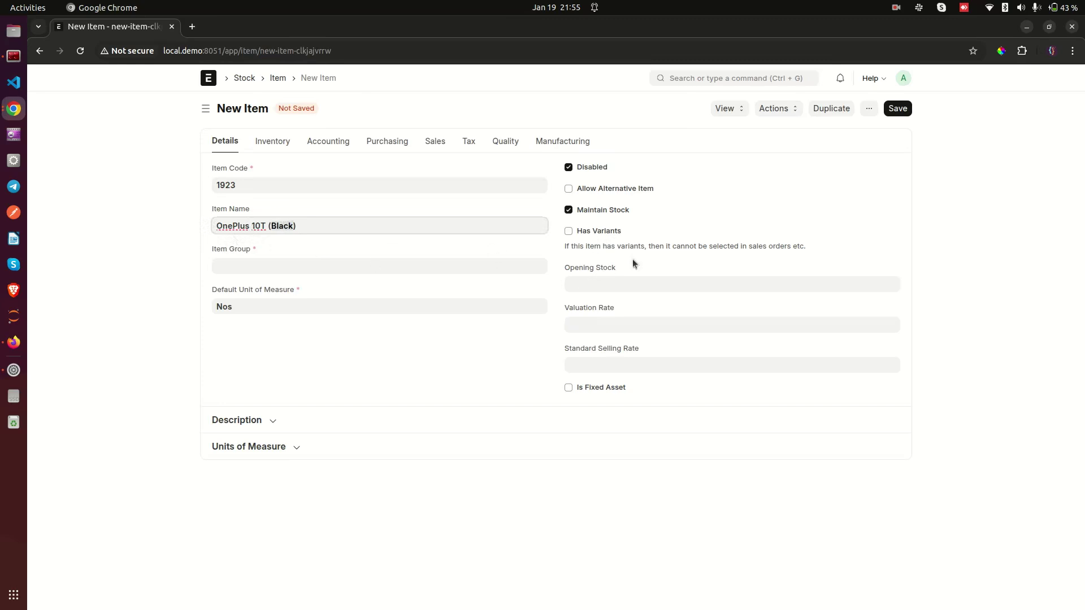
left_click(570, 232)
left_click(571, 233)
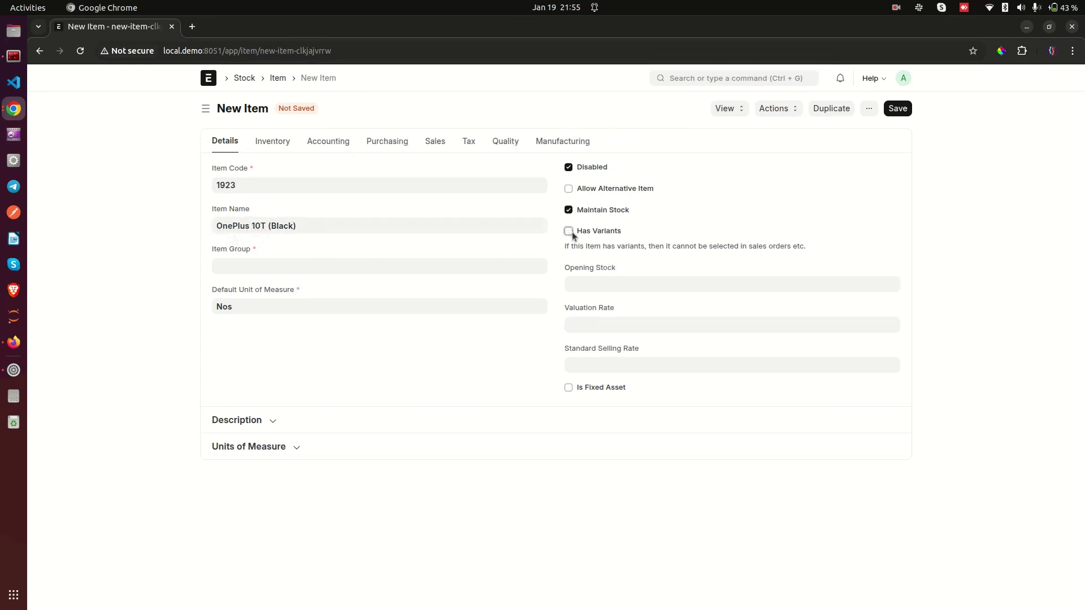
left_click(572, 234)
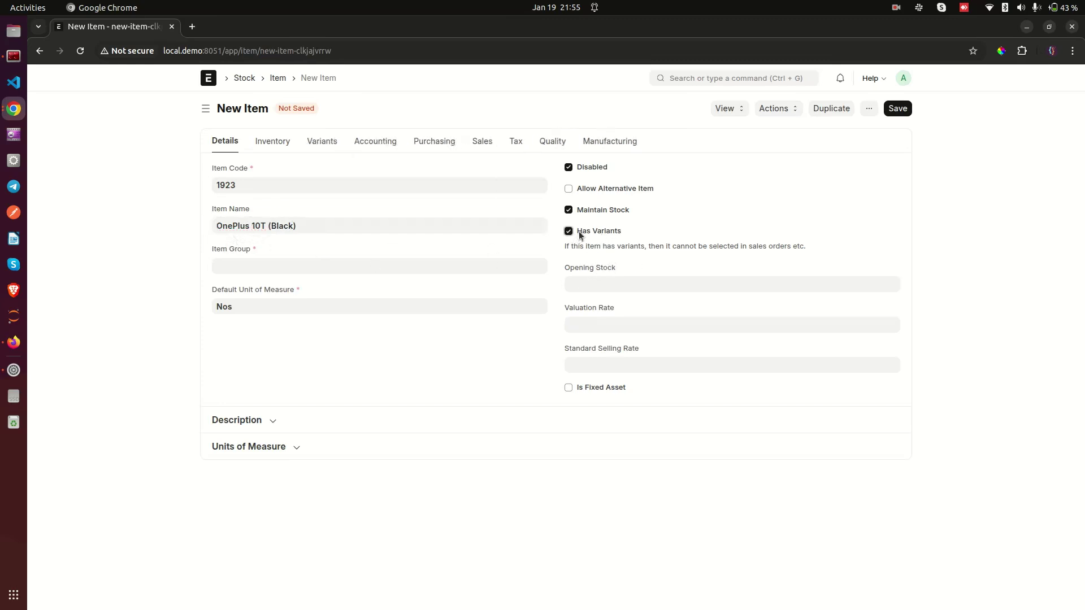
left_click(332, 146)
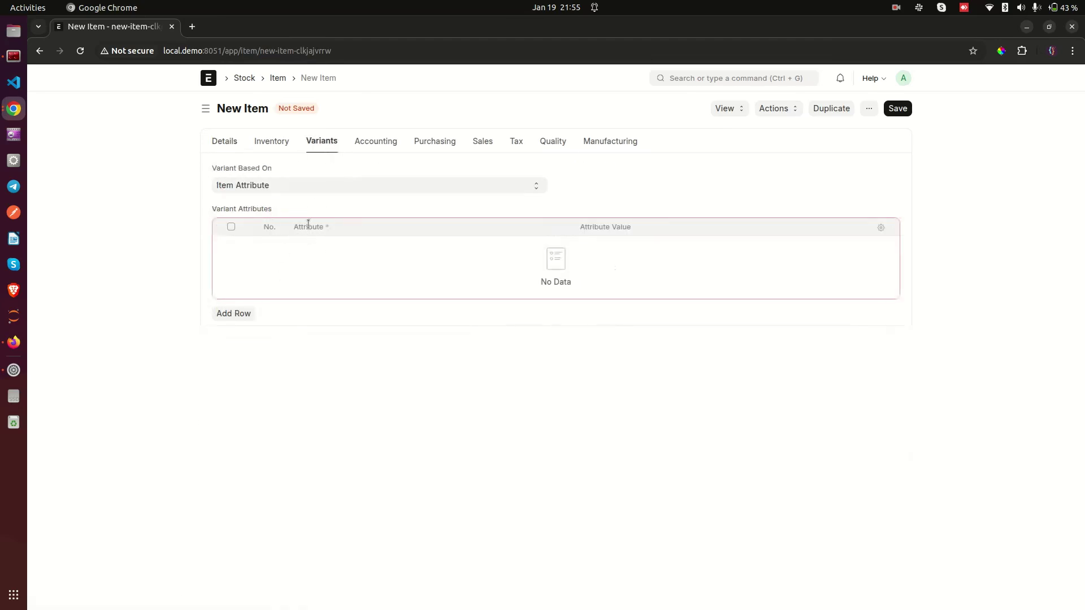
left_click(224, 144)
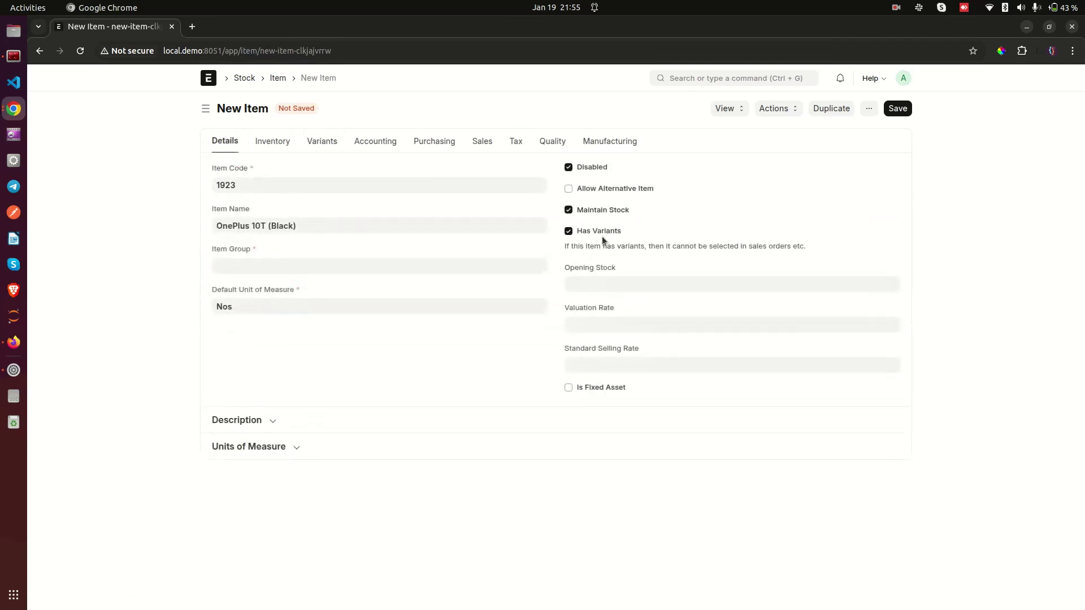
left_click(595, 231)
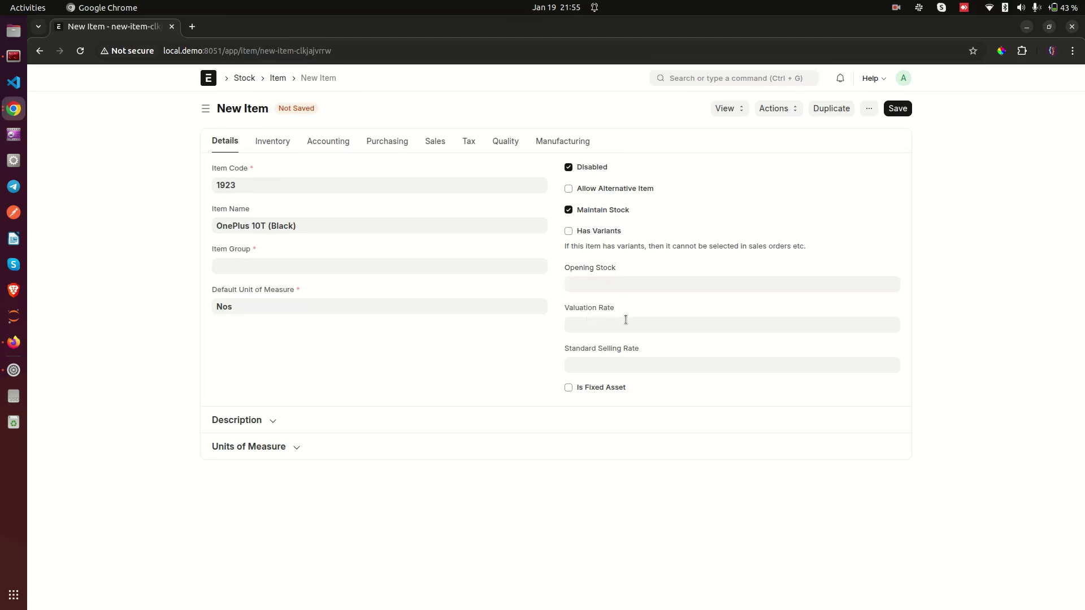
Turn Maintain Stock off and back on, checking the item's inventory settings, including shelf life, valuation method and barcodes.
left_click(581, 210)
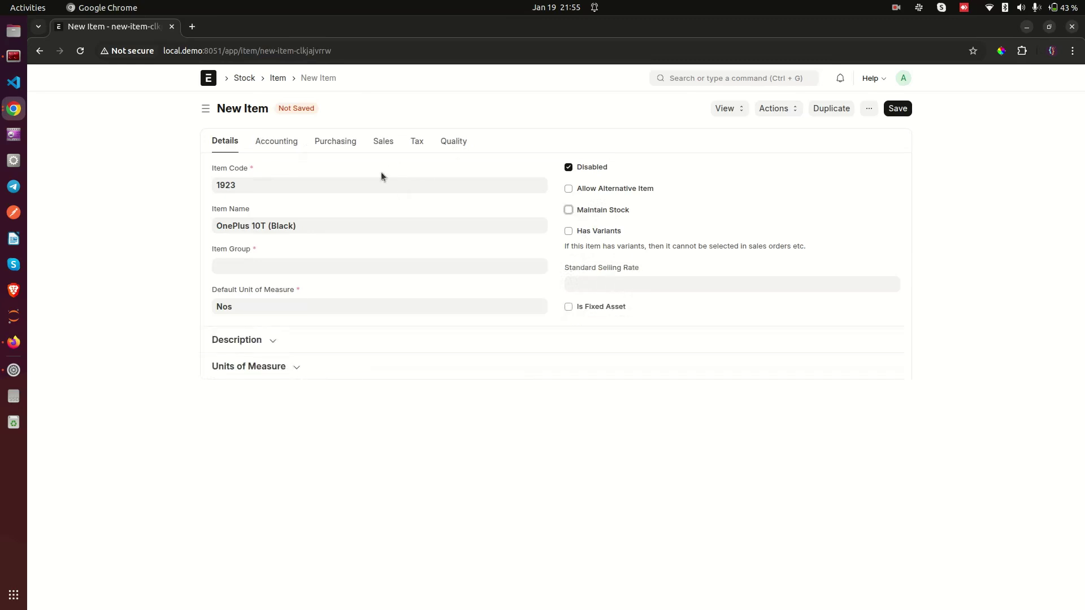
left_click(602, 213)
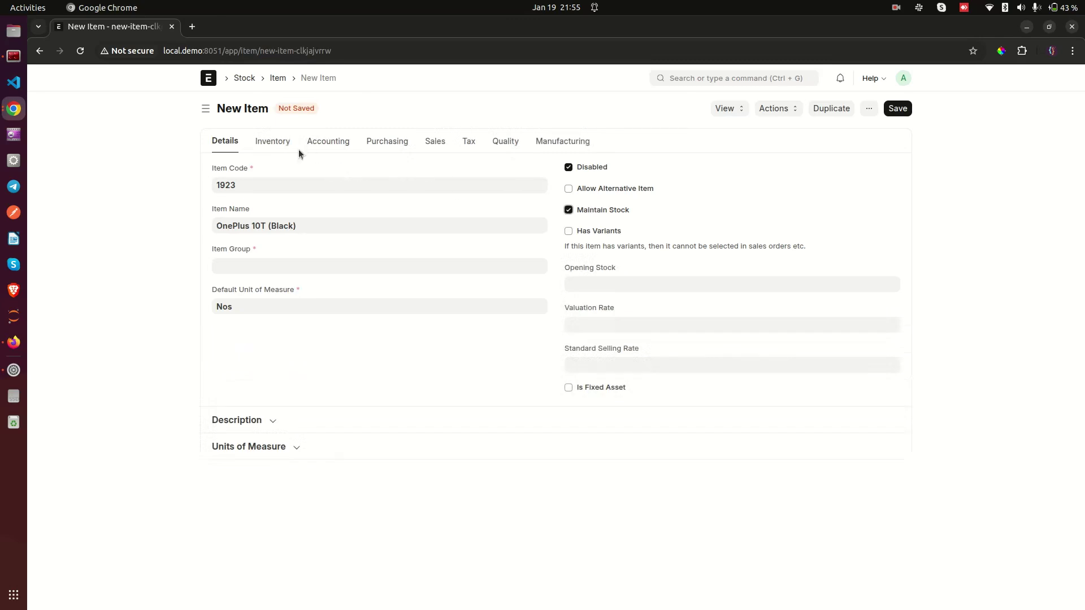
left_click(279, 141)
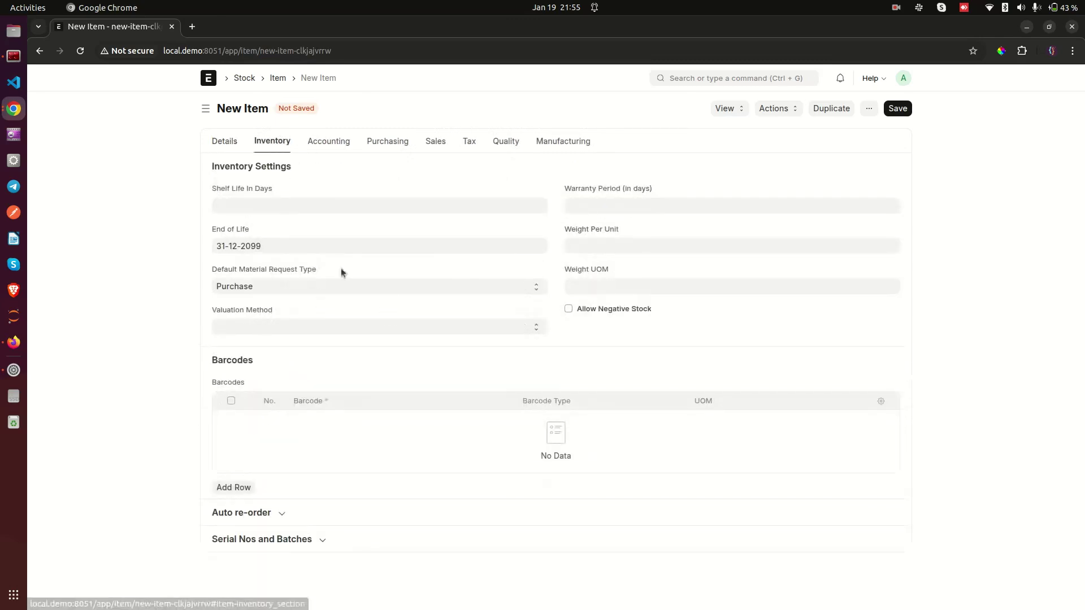
left_click(224, 142)
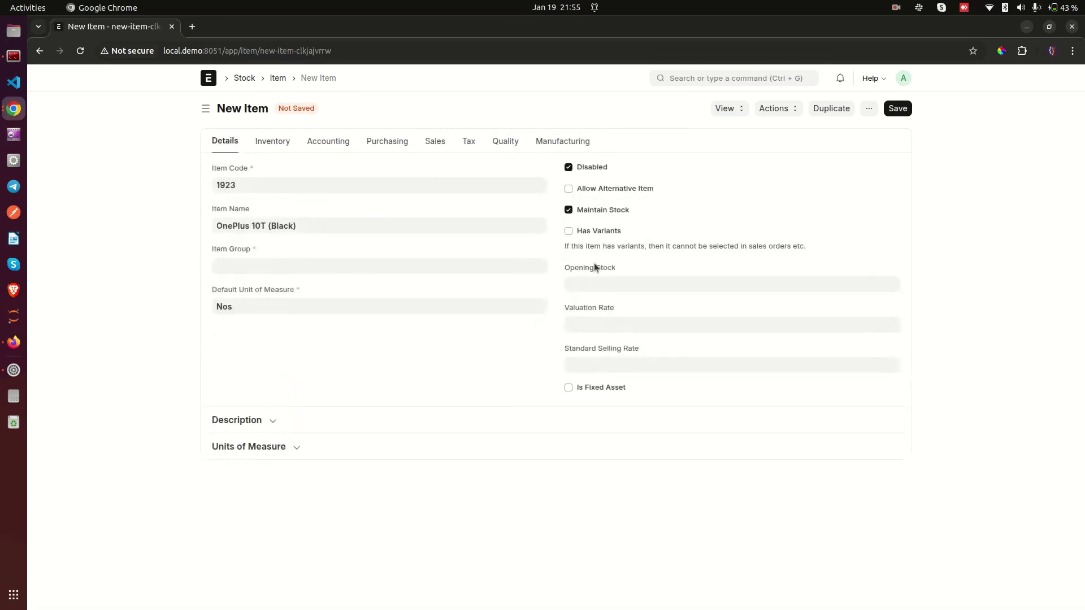
left_click(595, 210)
left_click(596, 210)
Set the item's opening stock to 10 and its valuation rate to 80,000.
left_click(629, 281)
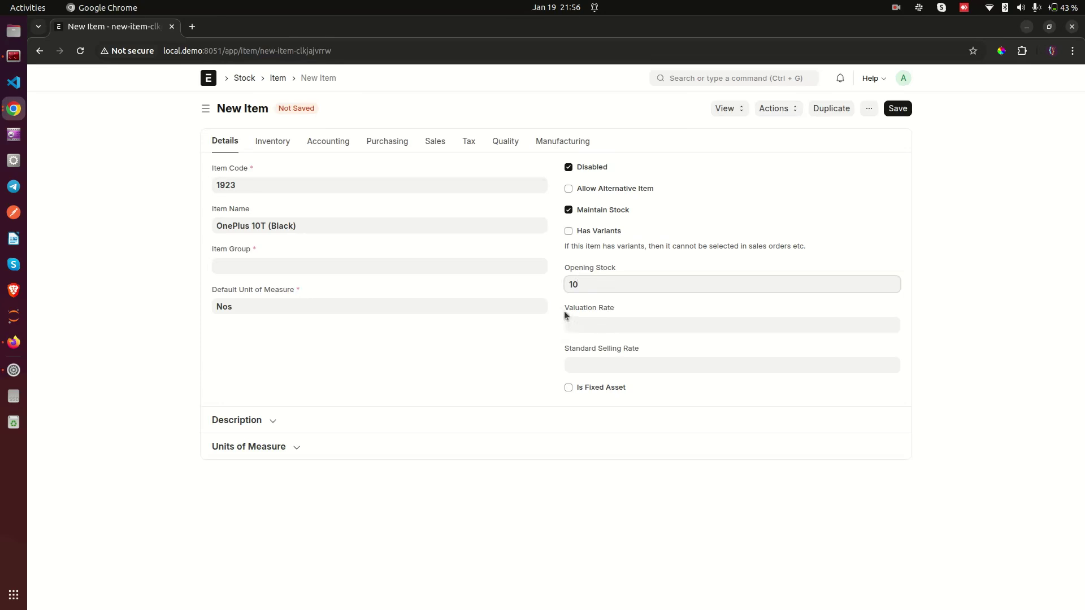
left_click_drag(564, 311, 629, 312)
left_click(633, 324)
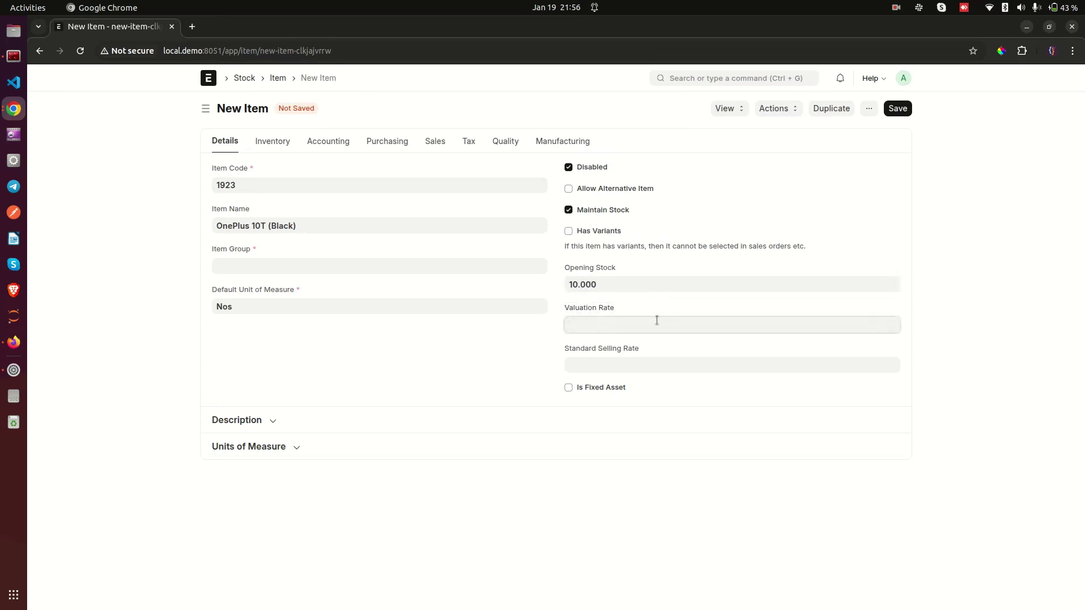
type("80000")
Set the item's standard selling rate to 125,000.
left_click(592, 349)
left_click_drag(568, 352, 675, 349)
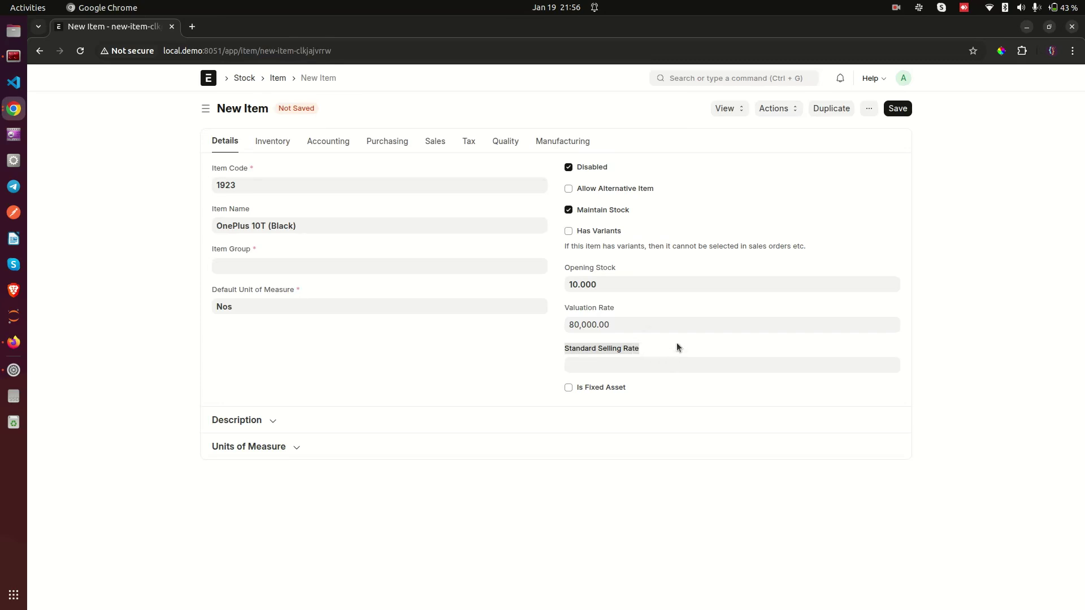
left_click(651, 371)
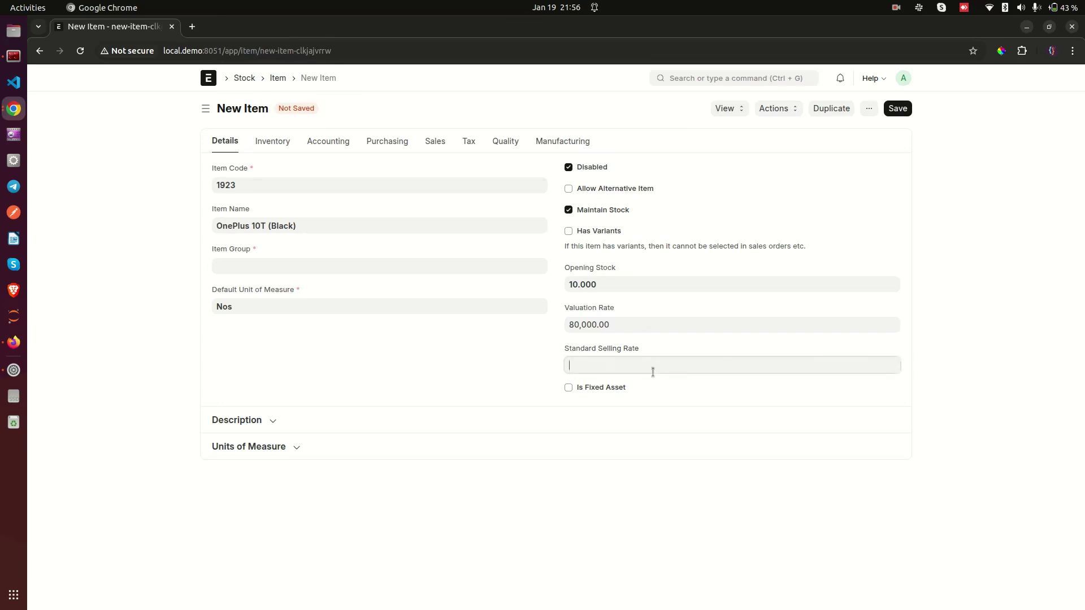
type("125000")
left_click(451, 363)
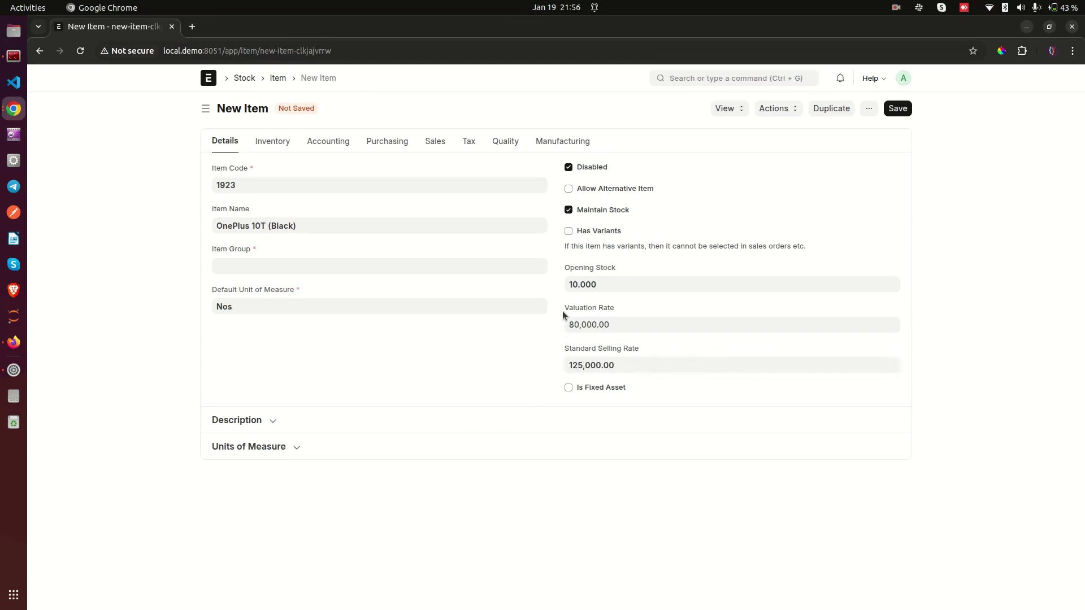
Examine the Valuation Rate and Standard Selling Rate fields to compare the item's cost with its selling price.
left_click_drag(562, 311, 647, 312)
left_click_drag(562, 347, 664, 354)
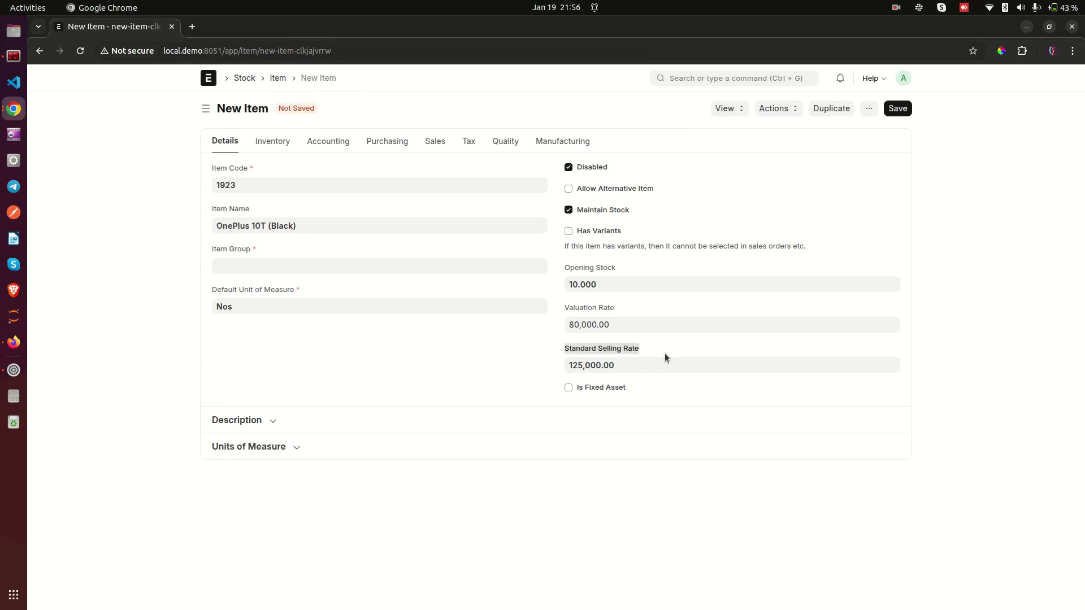
left_click(665, 353)
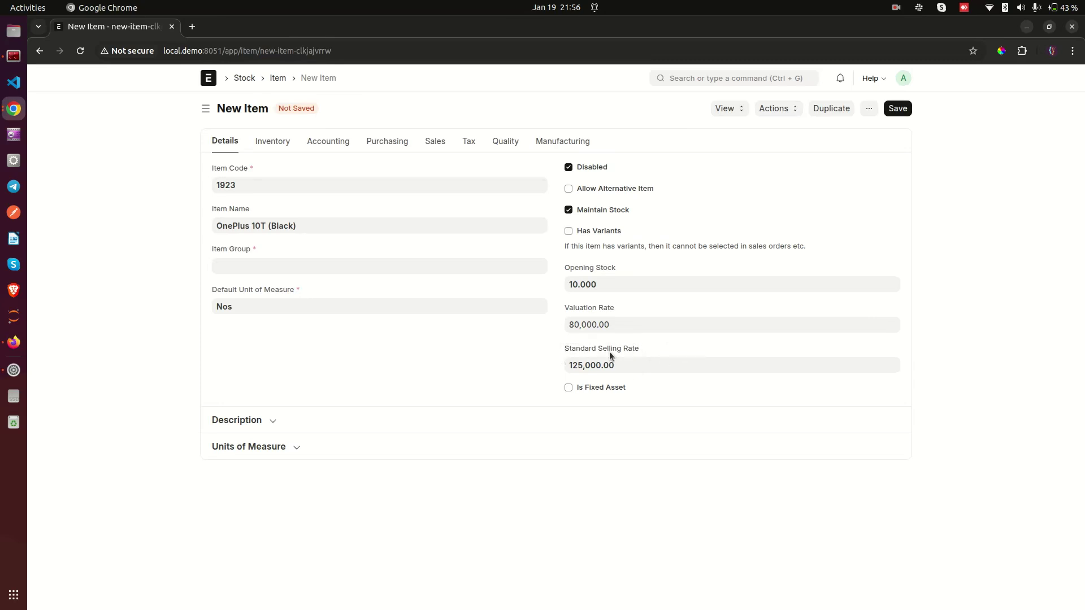
left_click_drag(562, 355, 686, 350)
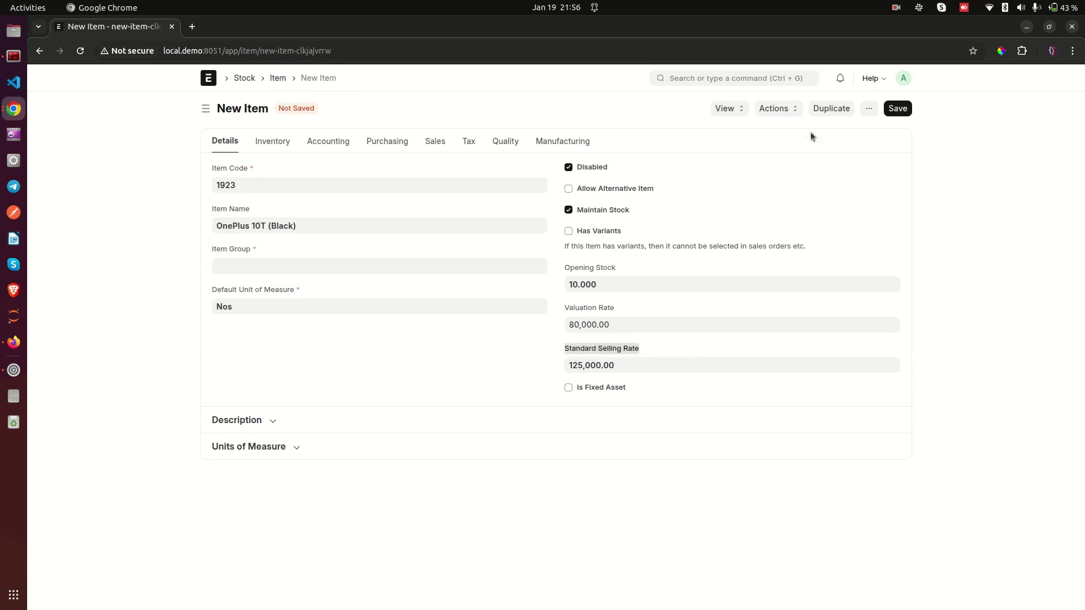
left_click(578, 349)
left_click(602, 362)
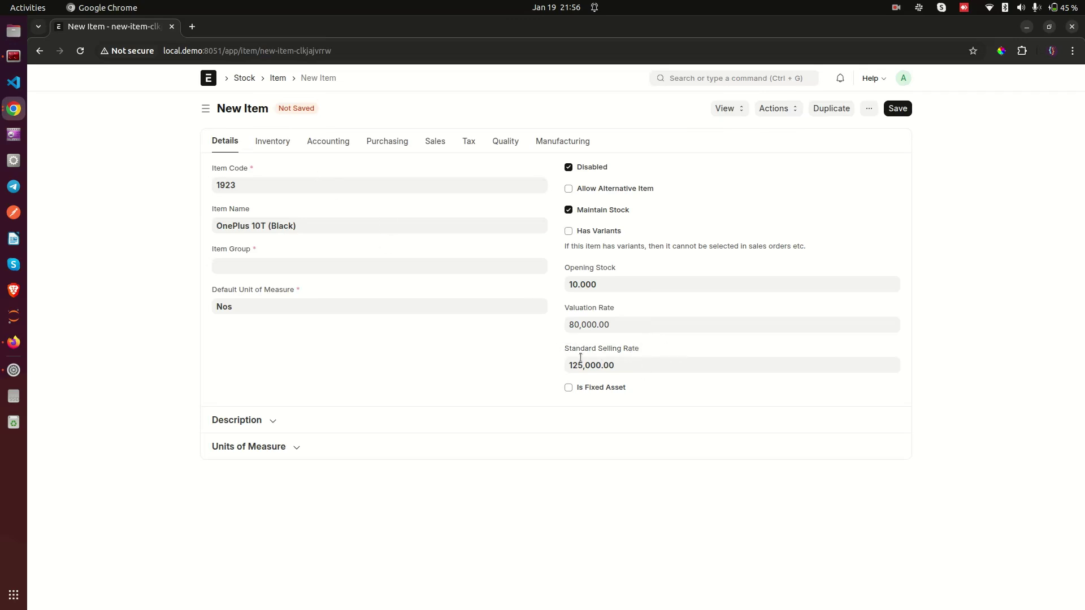
triple_click(561, 350)
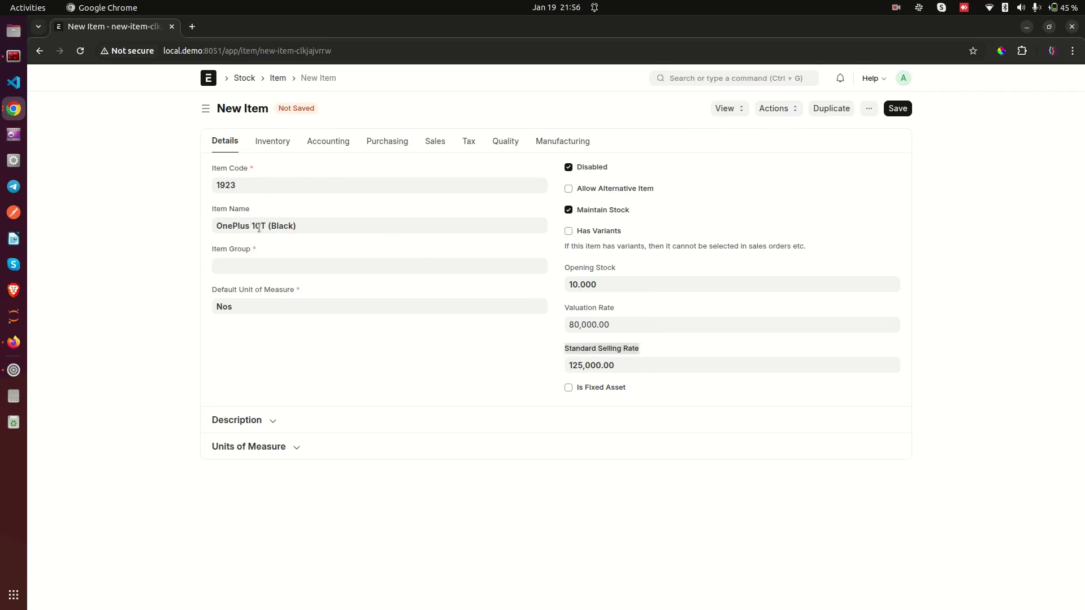
left_click_drag(564, 353, 646, 351)
left_click(566, 357)
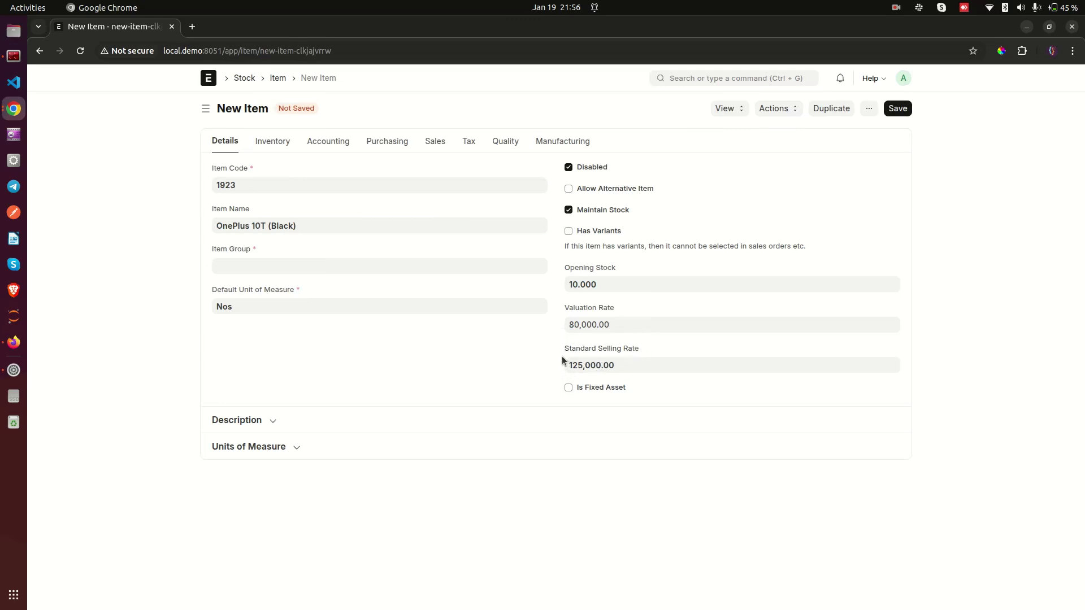
left_click(670, 354)
Turn on the Is Fixed Asset option to examine the asset fields, and turn it off again.
left_click(619, 389)
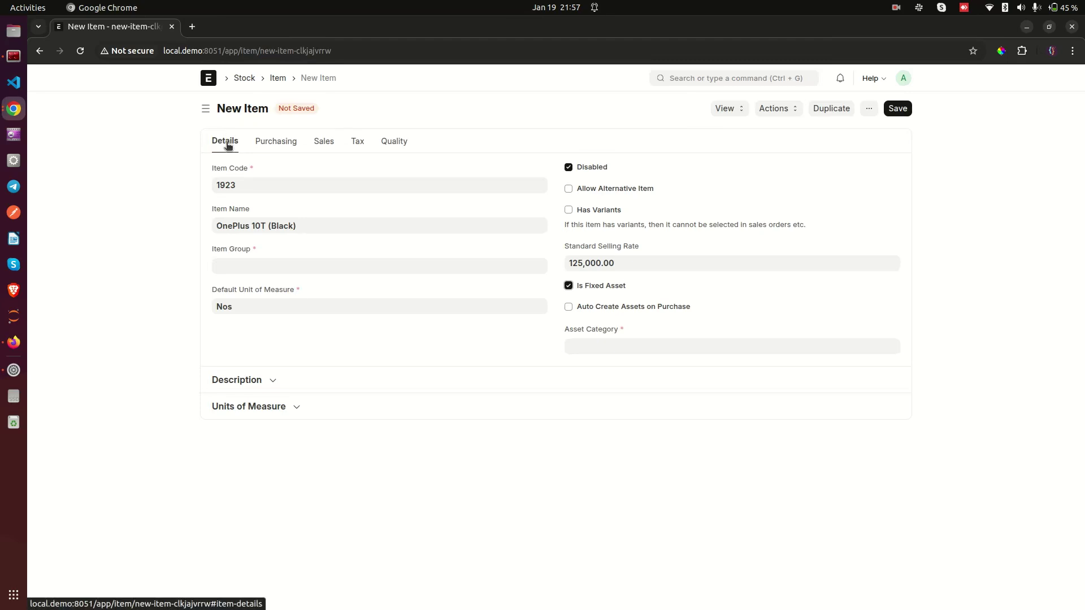
left_click(569, 286)
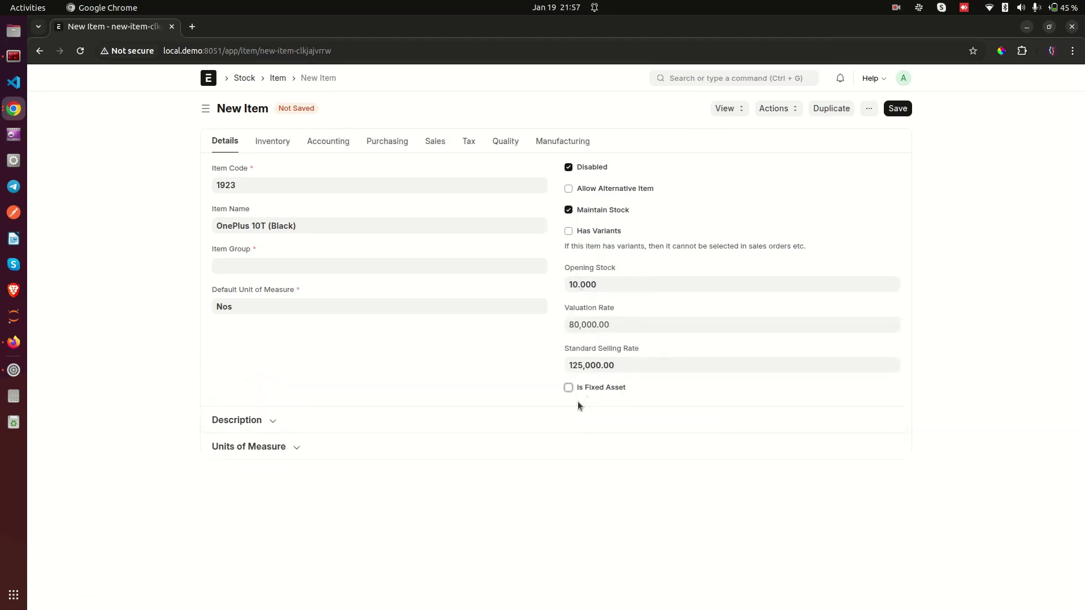
left_click(468, 388)
Expand the item's Description section and examine its text editor and Brand field.
left_click(300, 417)
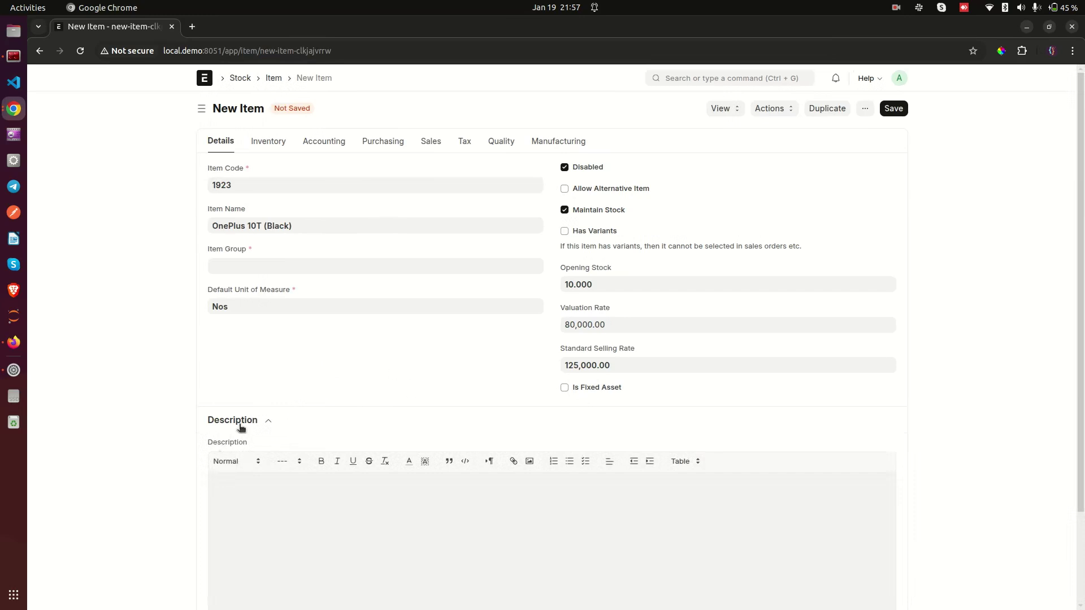
left_click(269, 422)
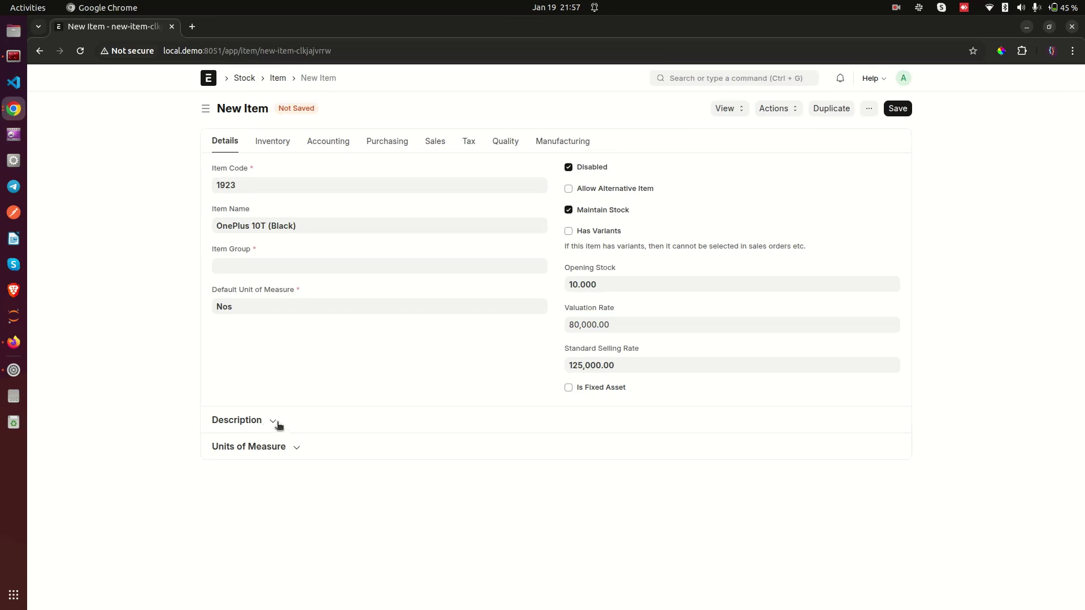
left_click(276, 424)
scroll(289, 404, "down", 2)
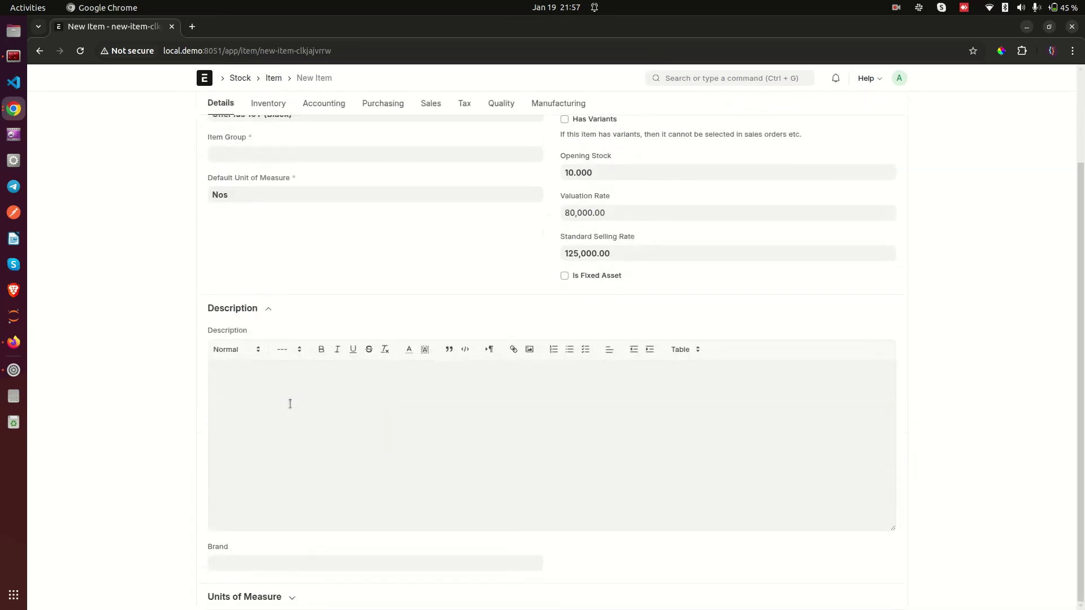
left_click(278, 426)
scroll(308, 218, "up", 2)
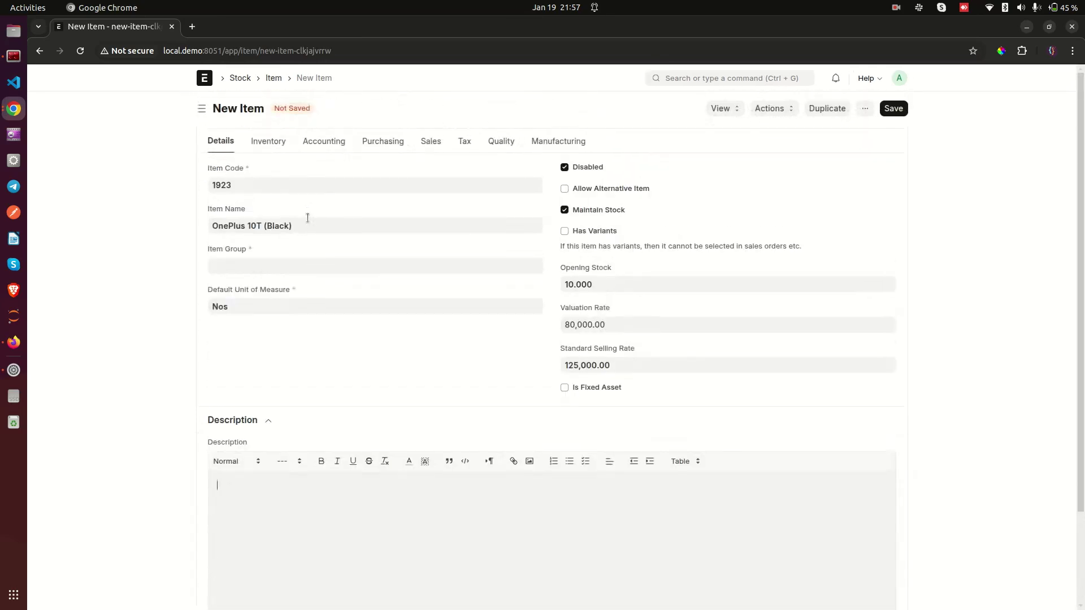
scroll(358, 473, "down", 2)
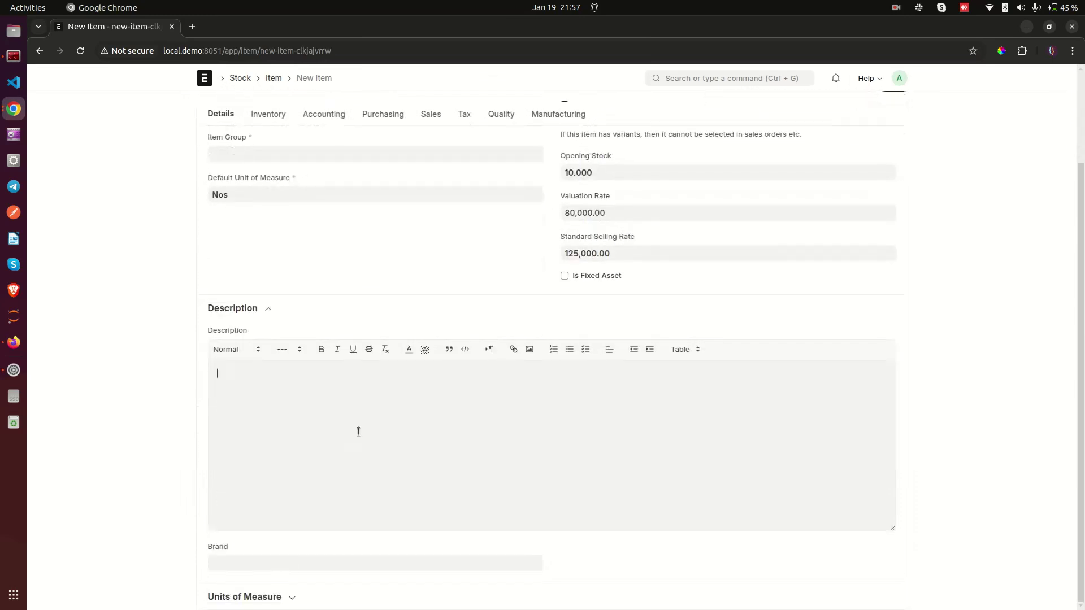
Expand the Units of Measure section to examine its UOM conversion table, and collapse the Description section.
left_click(304, 600)
scroll(419, 443, "down", 3)
scroll(422, 445, "up", 4)
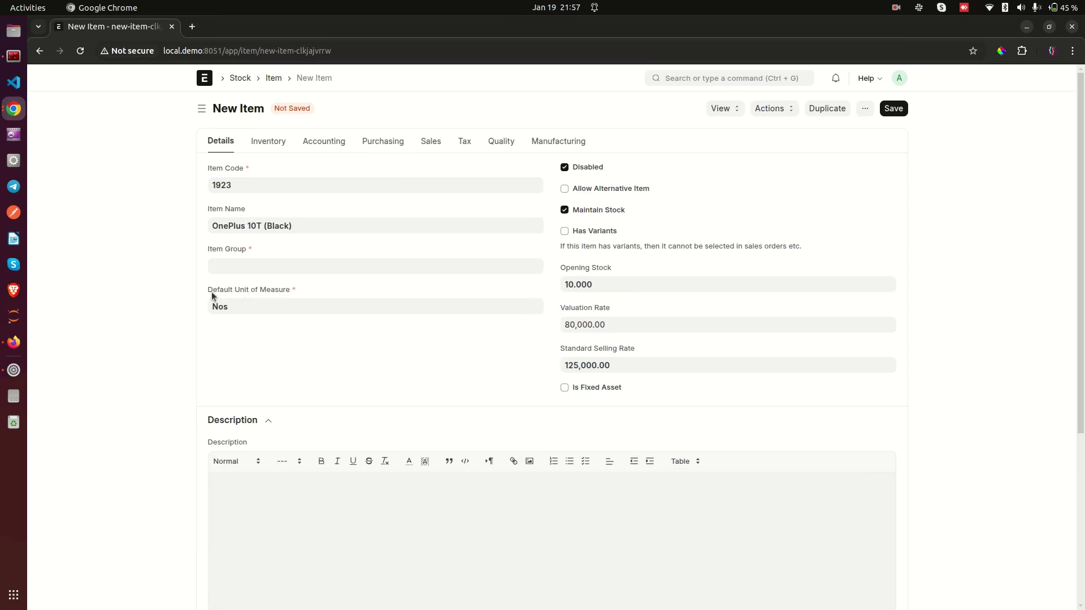
left_click(286, 425)
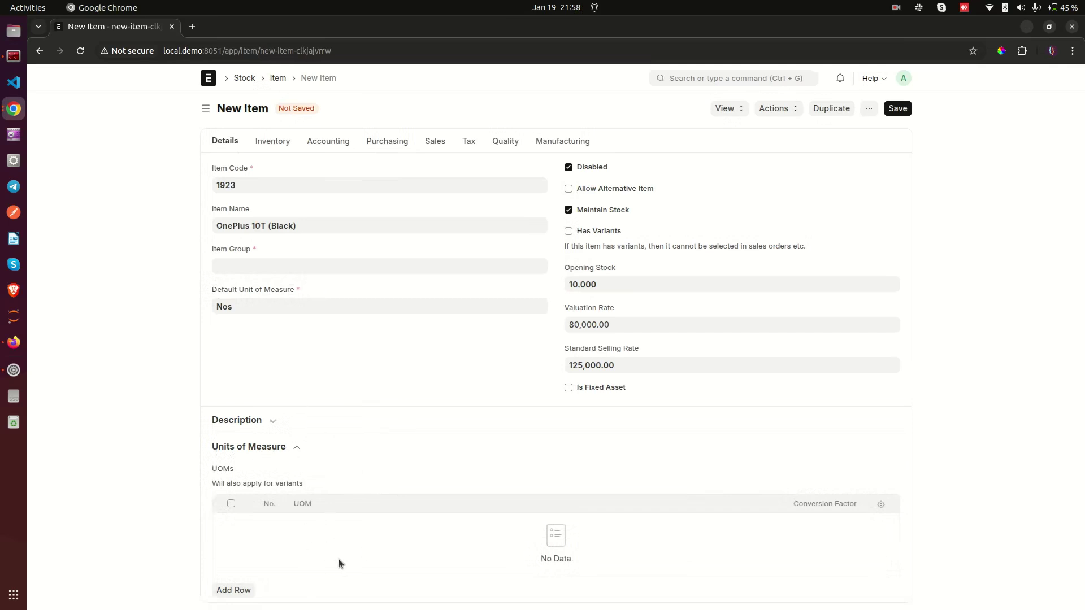
Assign the item to the Products item group and switch to its Inventory settings.
left_click(252, 265)
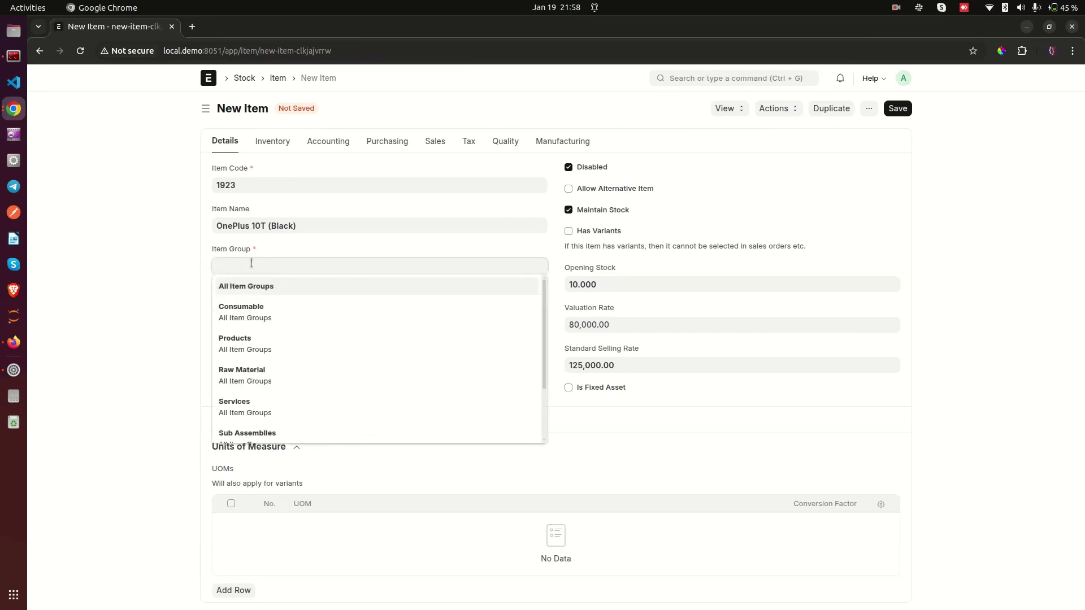
type("pro")
left_click(271, 287)
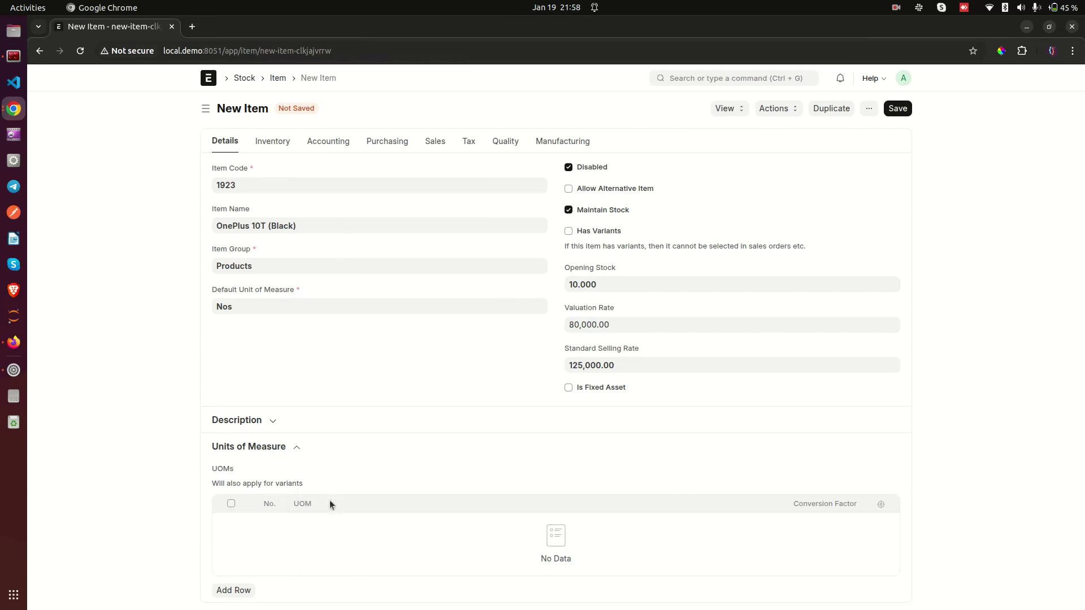
left_click(321, 447)
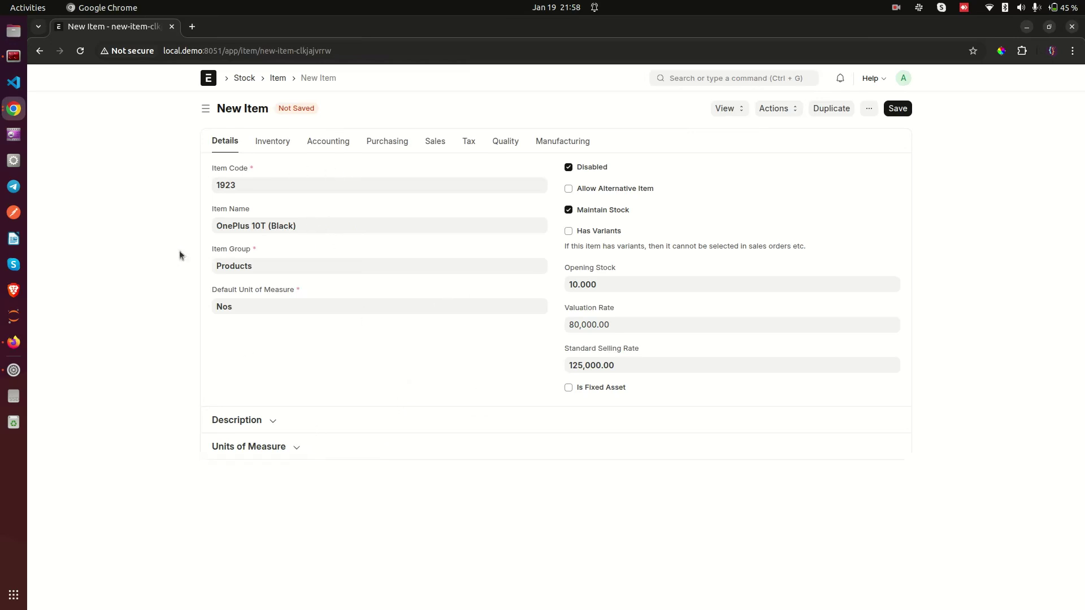
left_click(271, 142)
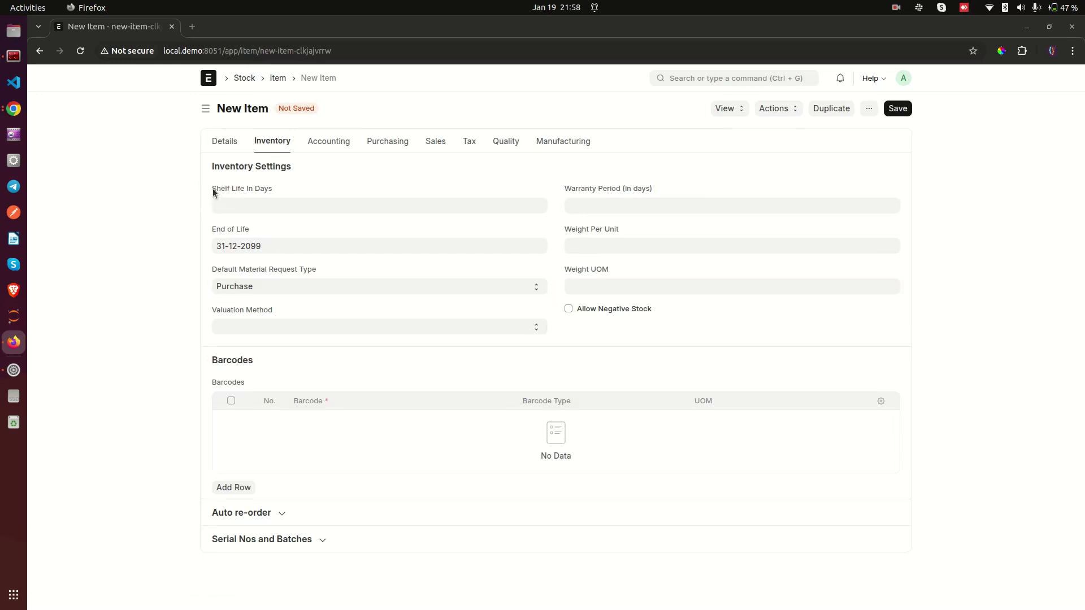
Try a shelf life of 5 days for the item and clear the value again.
left_click_drag(213, 190, 265, 194)
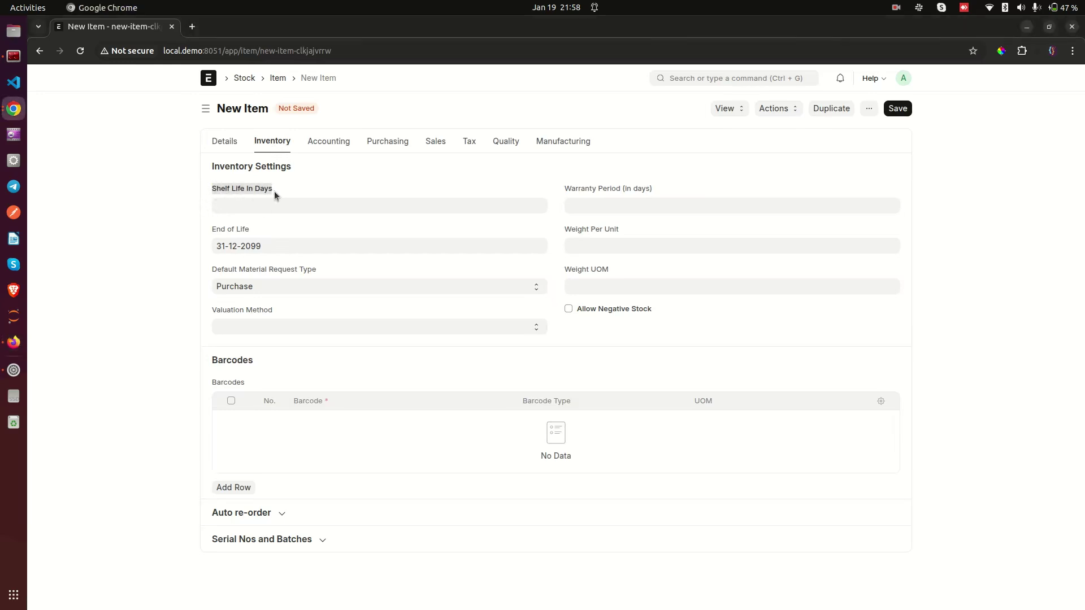
left_click(277, 192)
left_click(229, 199)
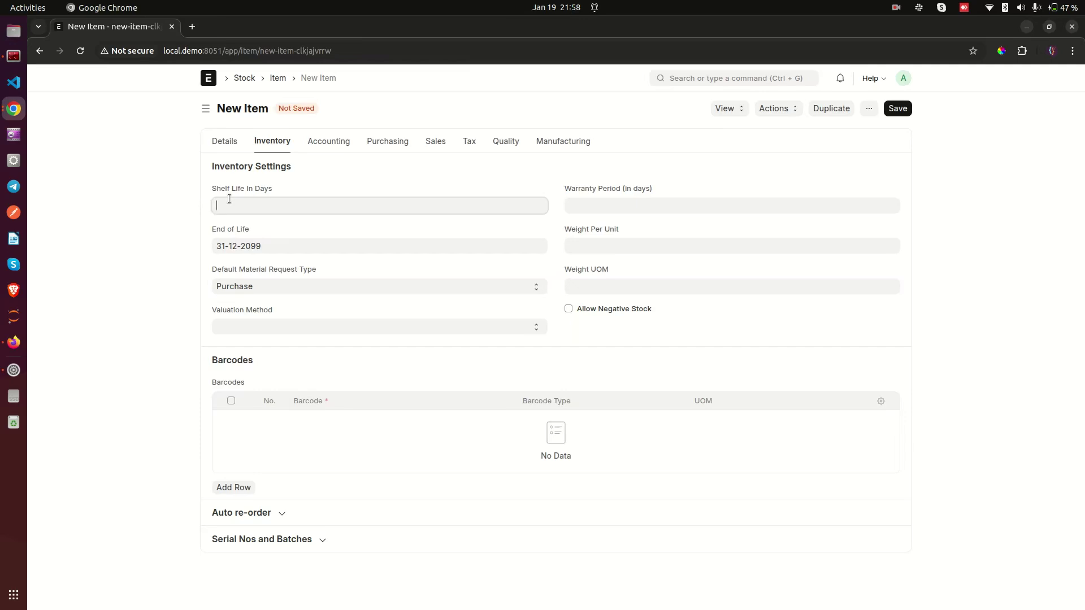
type("5")
left_click(148, 244)
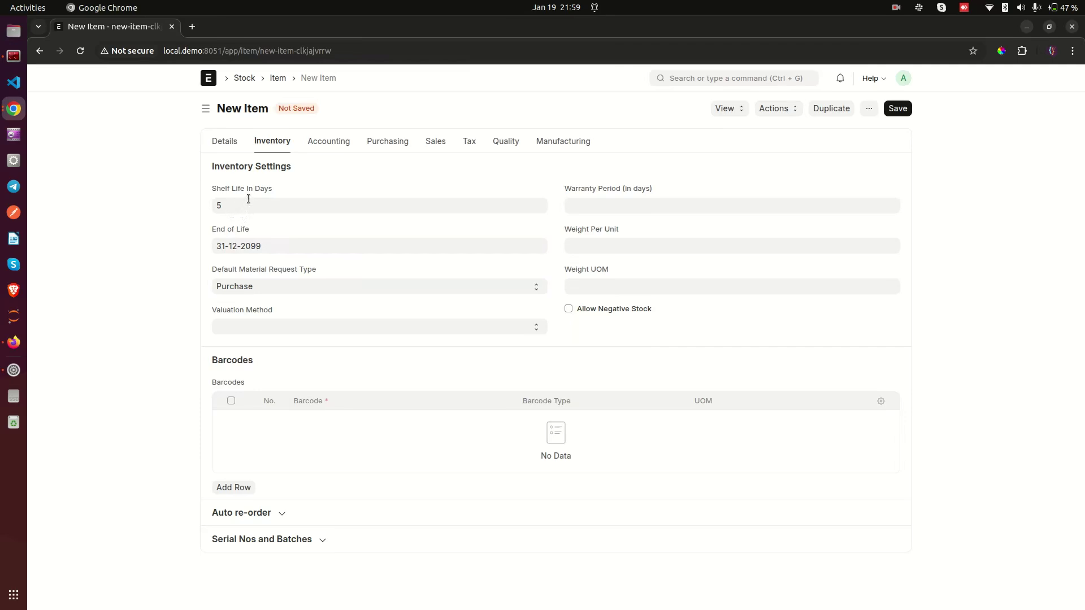
left_click(248, 200)
Examine the End of Life field and its calendar without changing the date.
triple_click(230, 233)
left_click(274, 250)
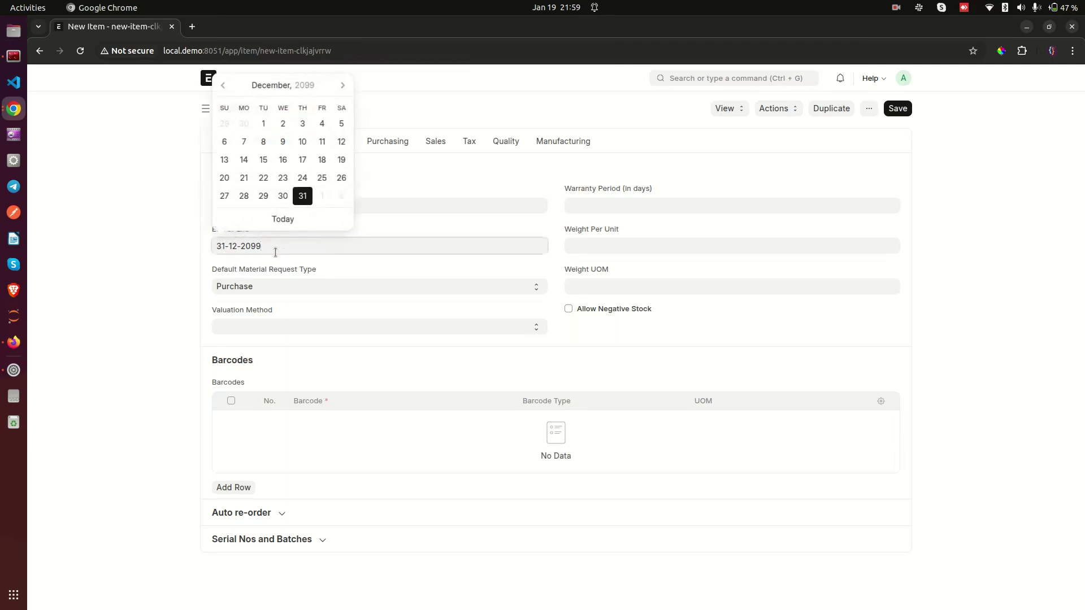
left_click(176, 267)
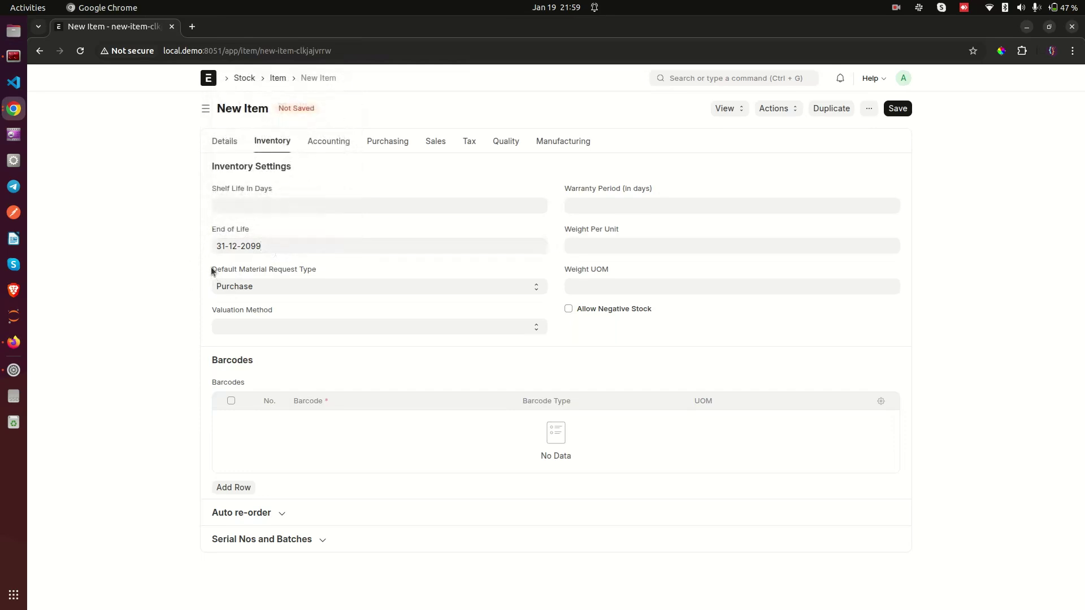
Examine the choices offered for Default Material Request Type and Valuation Method, keeping the existing selections.
left_click_drag(212, 271, 313, 275)
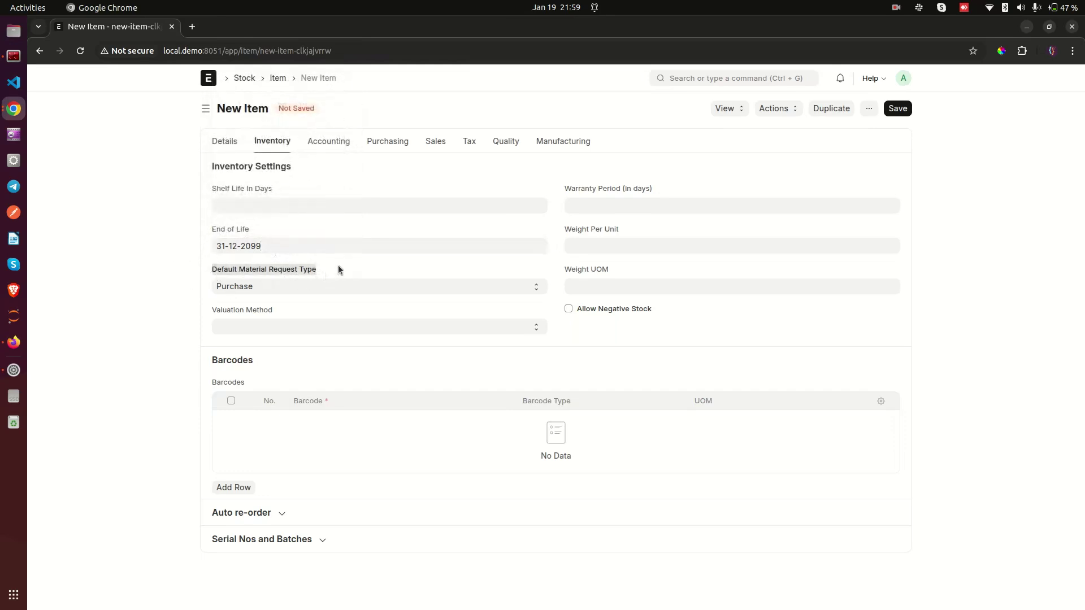
left_click(338, 269)
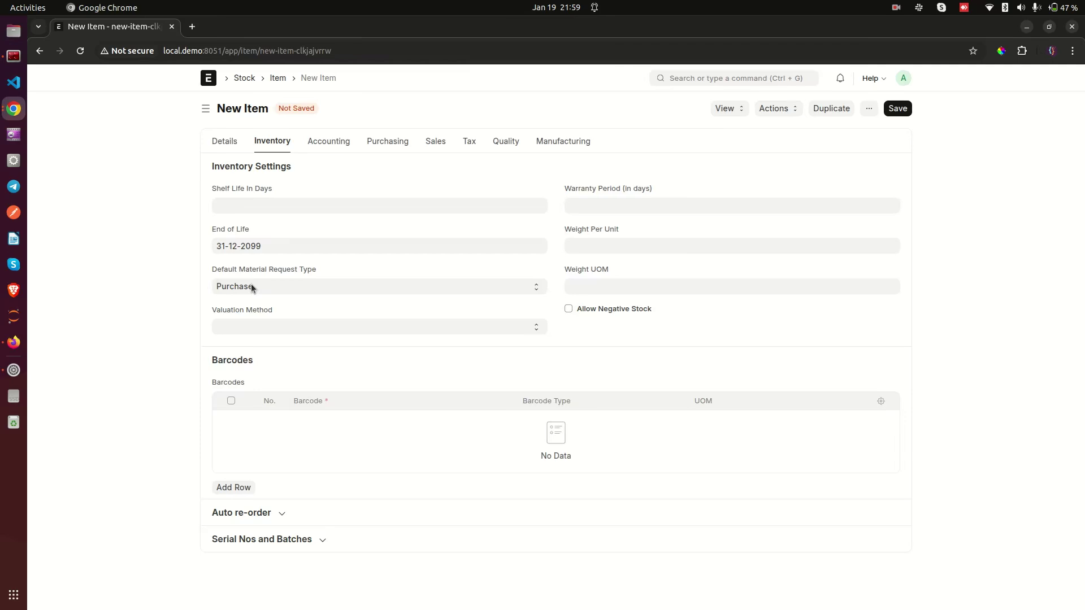
left_click(252, 288)
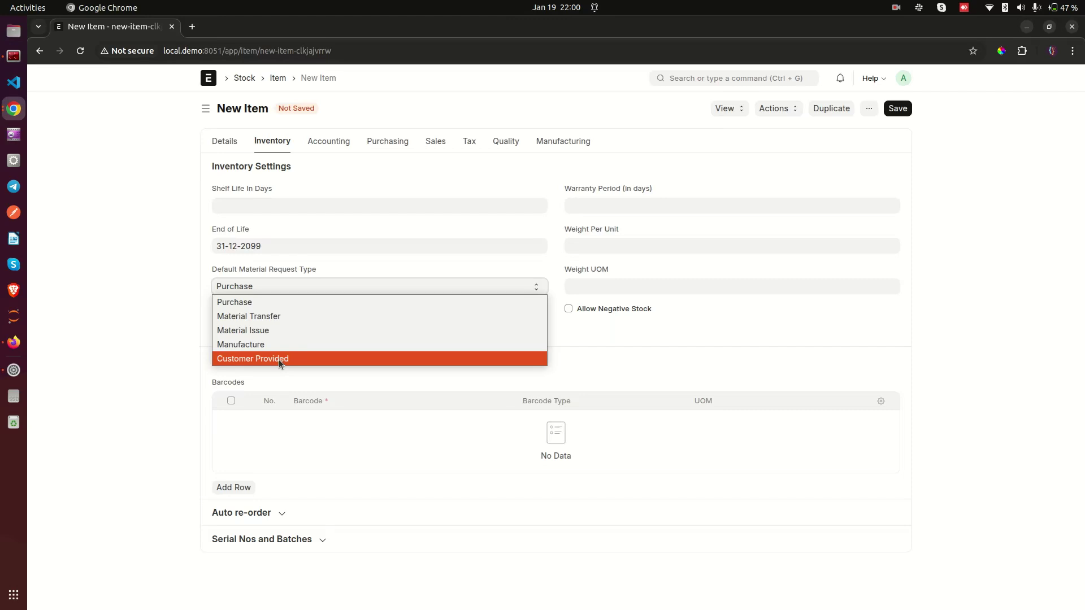
left_click(270, 303)
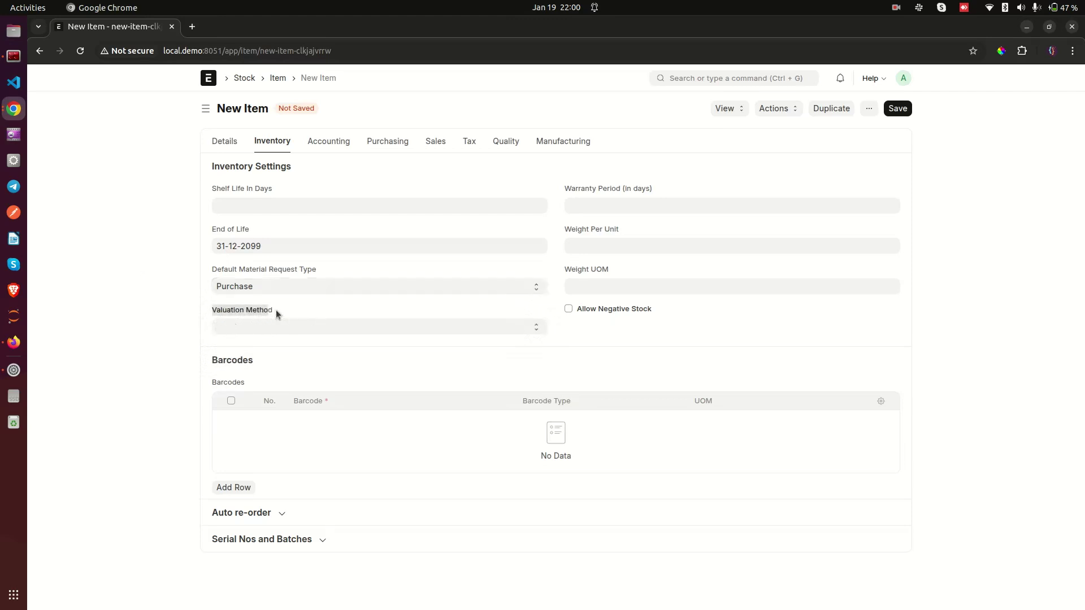
left_click(256, 328)
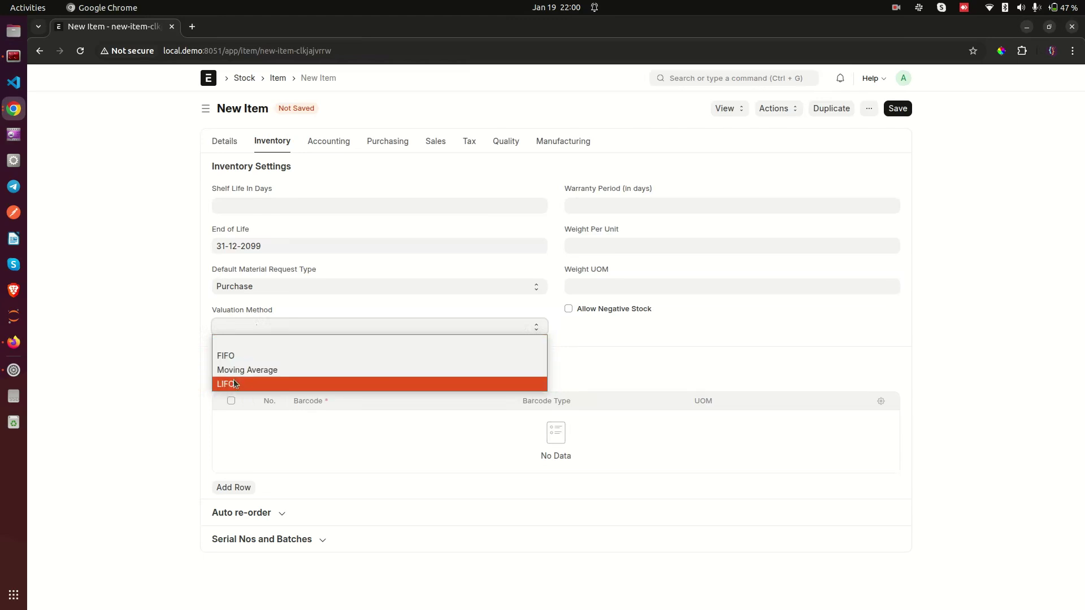
left_click(170, 371)
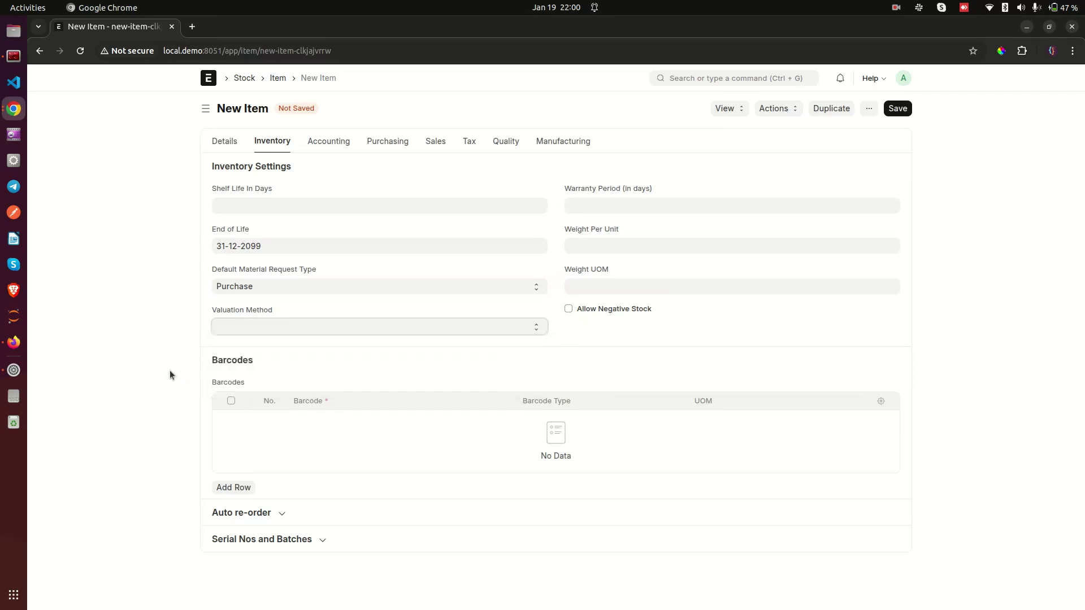
Set the item's warranty period to 365 days.
left_click_drag(565, 188, 663, 189)
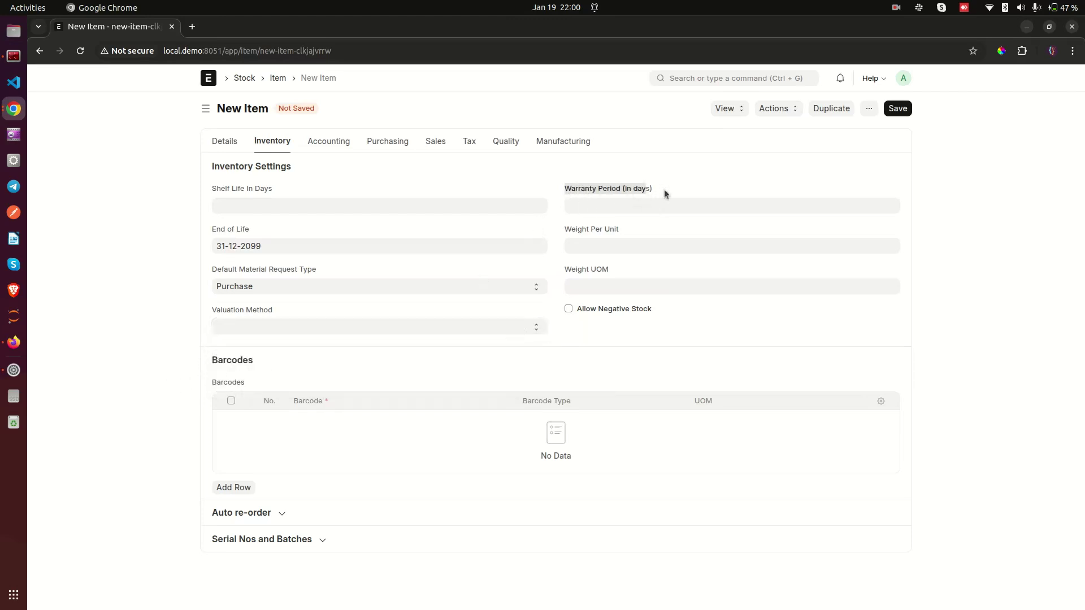
left_click(633, 194)
left_click(600, 213)
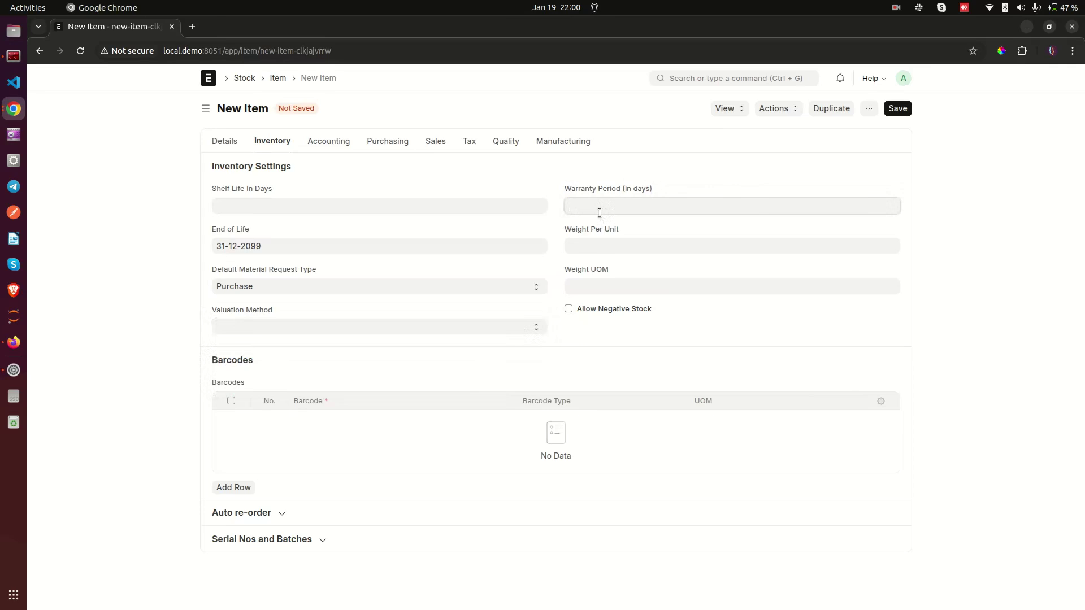
type("365")
left_click(628, 259)
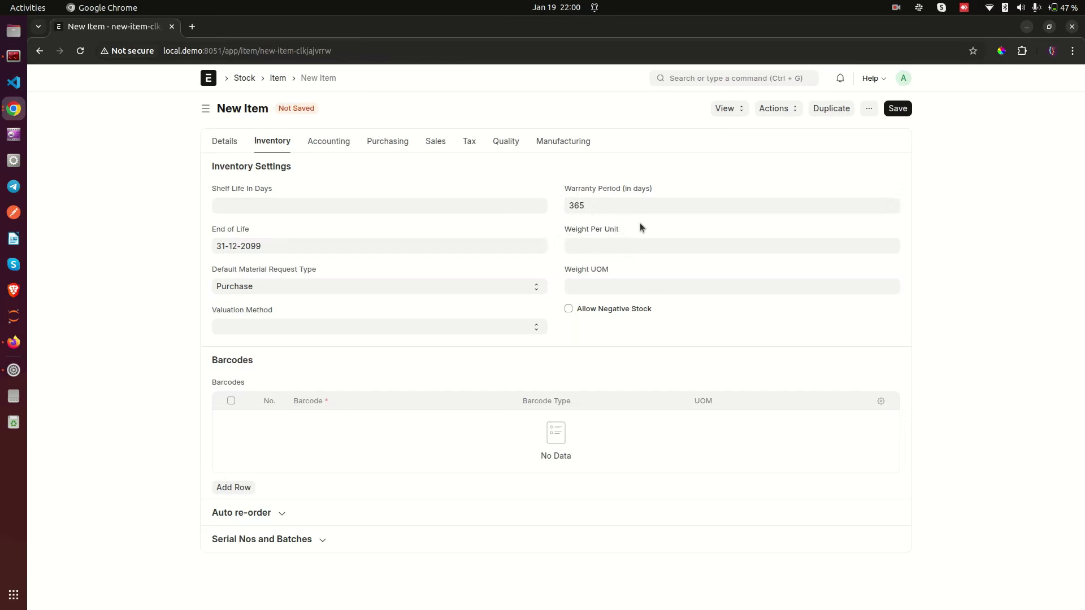
Examine the Weight Per Unit, Weight UOM and Allow Negative Stock fields, leaving negative stock off.
left_click_drag(563, 232, 628, 233)
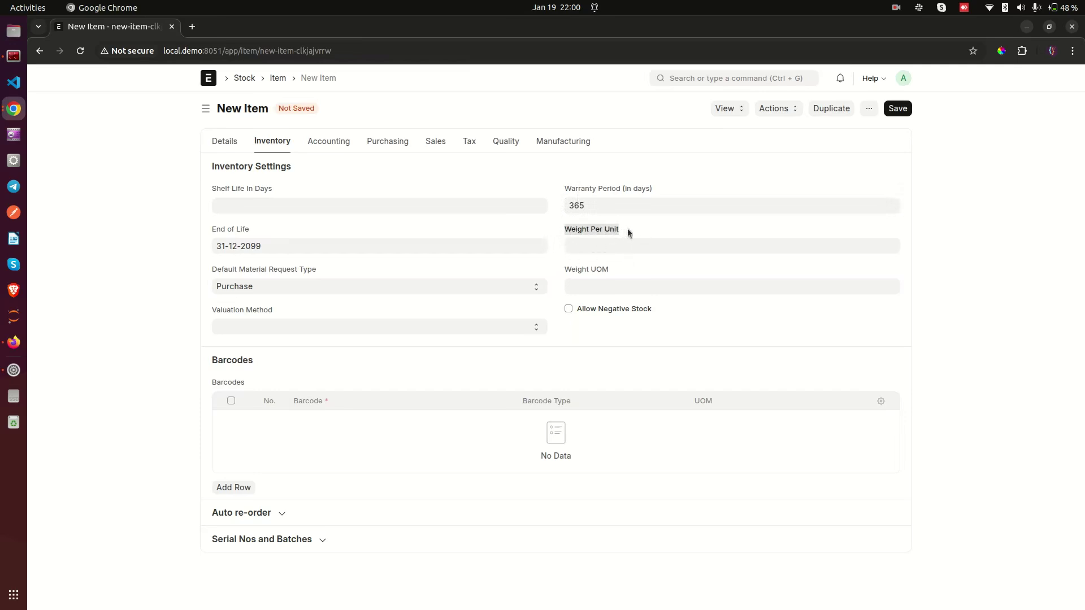
left_click(641, 229)
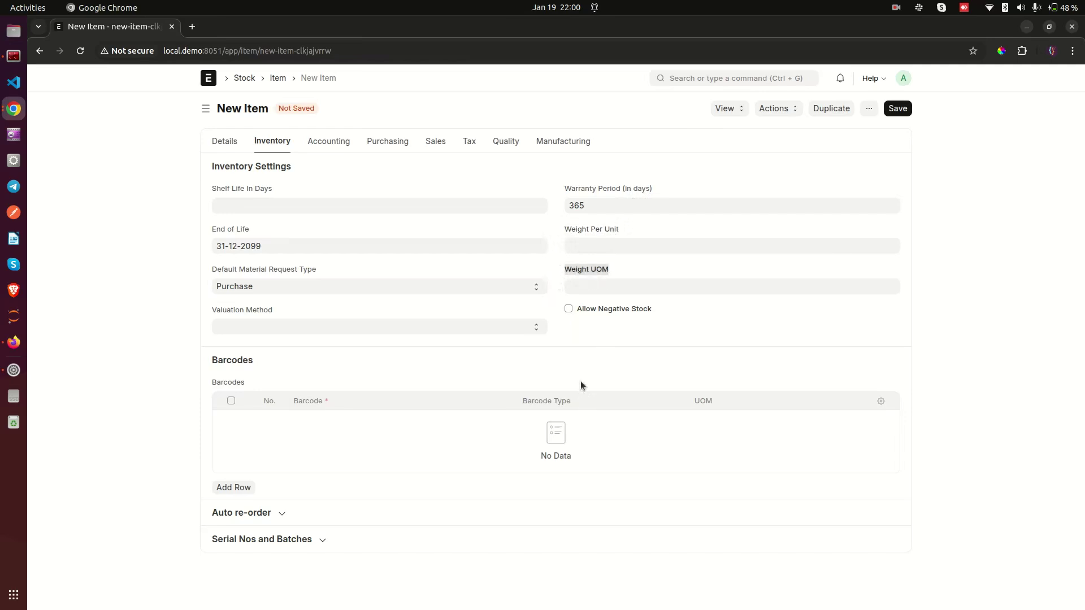
left_click(591, 338)
left_click(635, 310)
left_click(635, 310)
Add a row to the Barcodes table with the barcode 1234567.
double_click(209, 383)
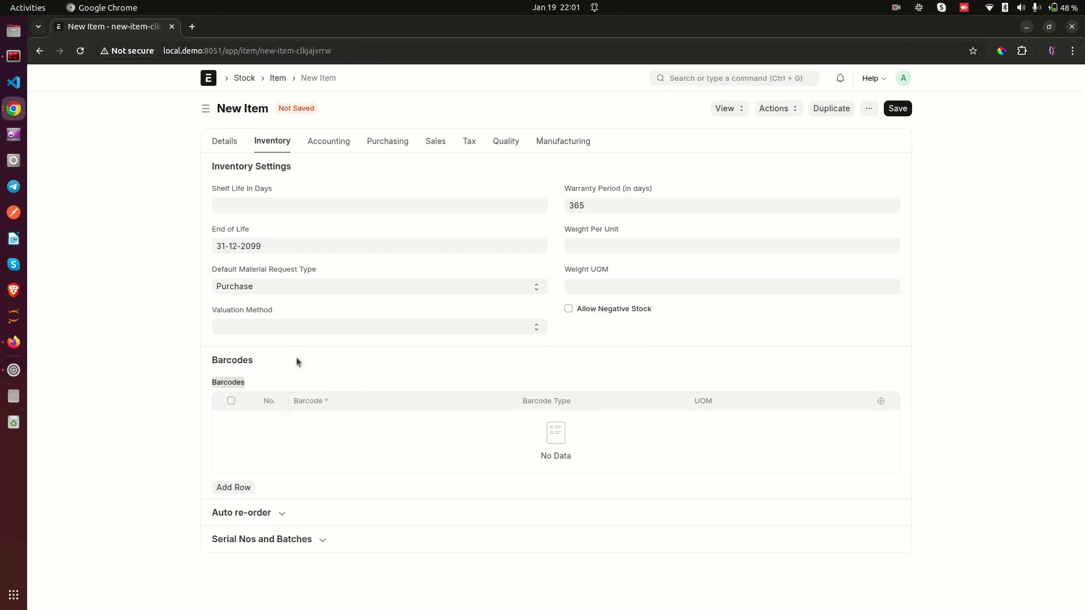
left_click(145, 427)
left_click(239, 488)
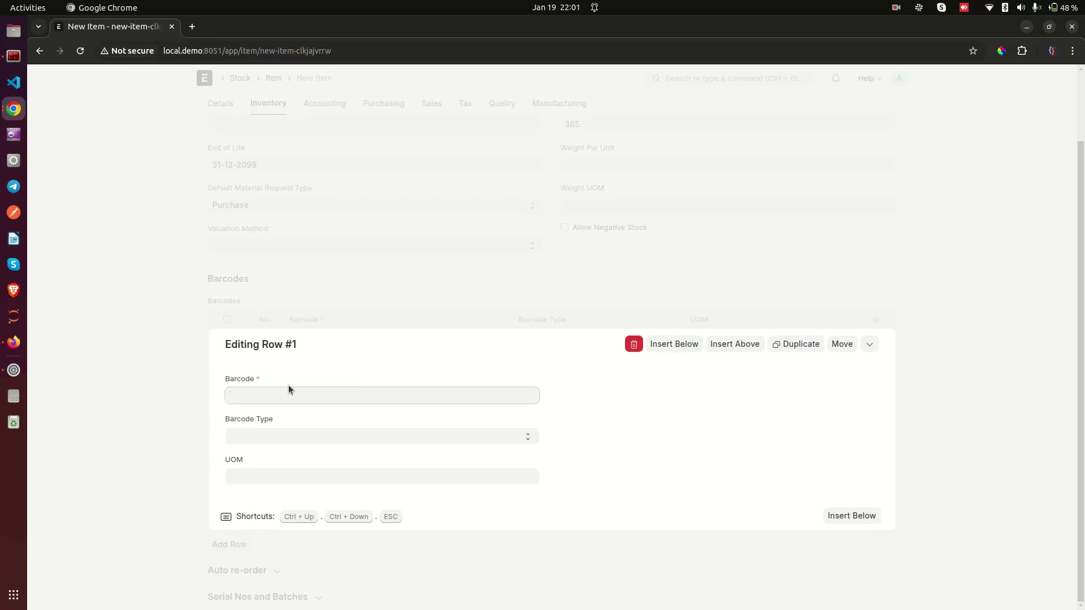
type("1234567")
Examine the available barcode types for the new barcode row, leaving the type blank.
left_click(269, 434)
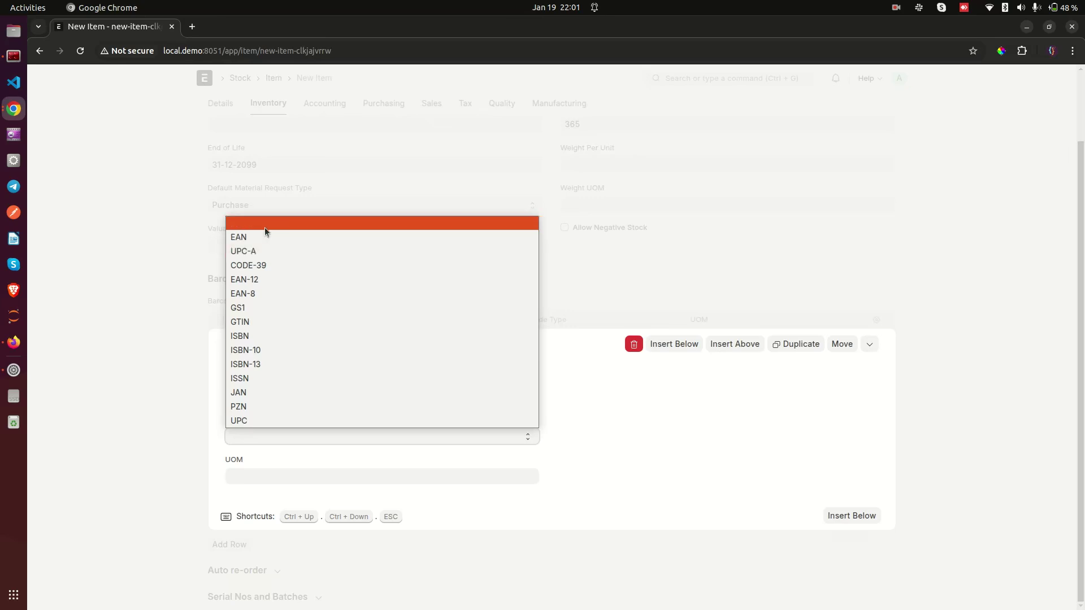
key("Up")
key("Up")
key("Up")
key("Up")
key("Up")
key("Up")
key("Up")
key("Up")
key("Up")
key("Up")
key("Up")
key("Up")
key("Up")
key("Up")
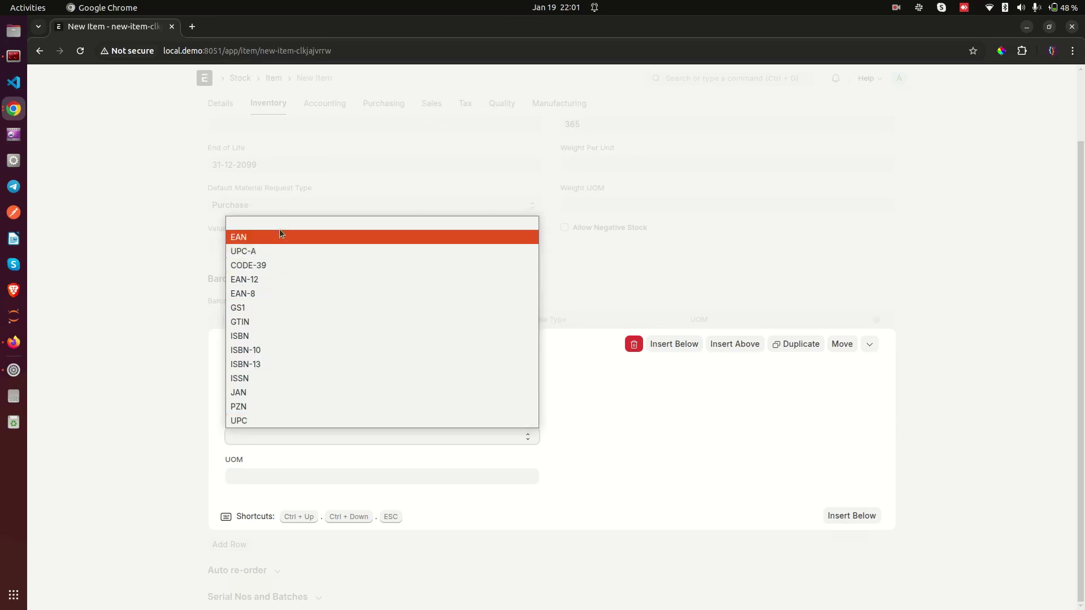
key("Escape")
left_click(276, 437)
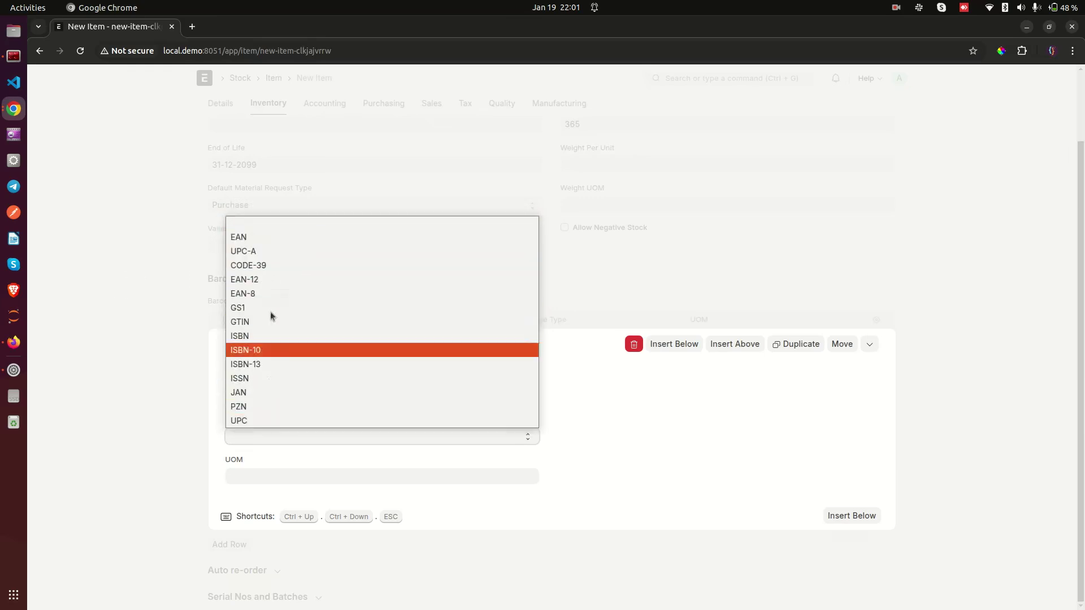
left_click(154, 384)
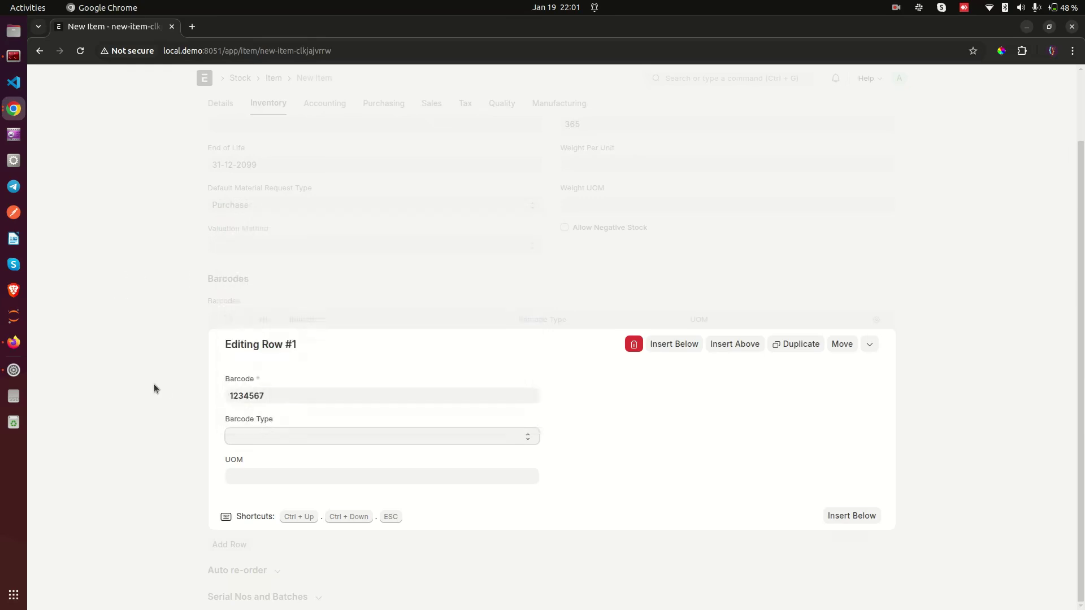
Set the barcode row's UOM to Nos, and delete the row from the Barcodes table.
left_click(261, 475)
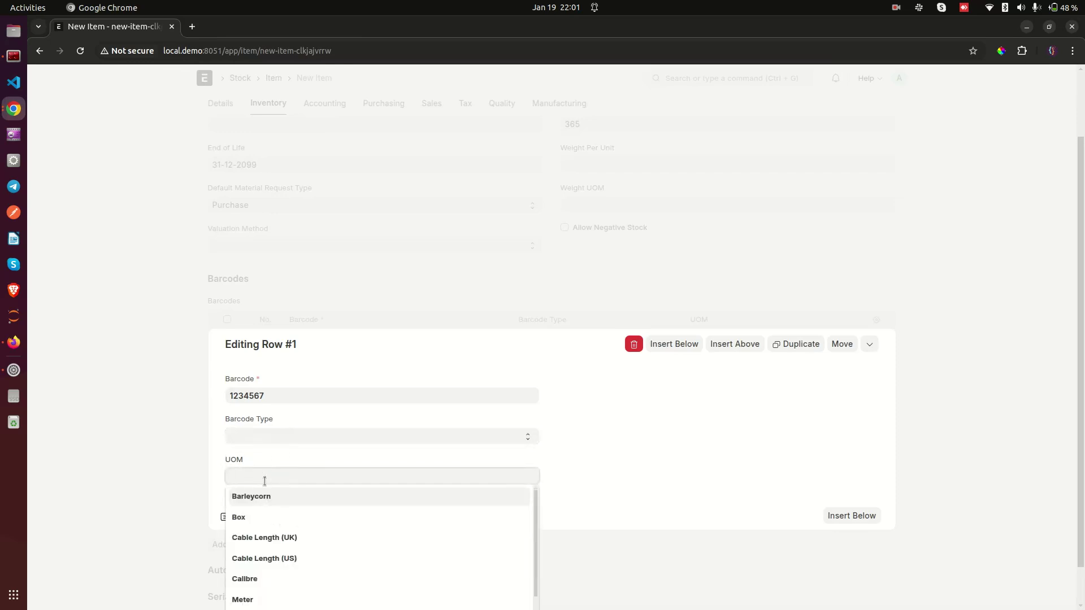
scroll(276, 527, "down", 2)
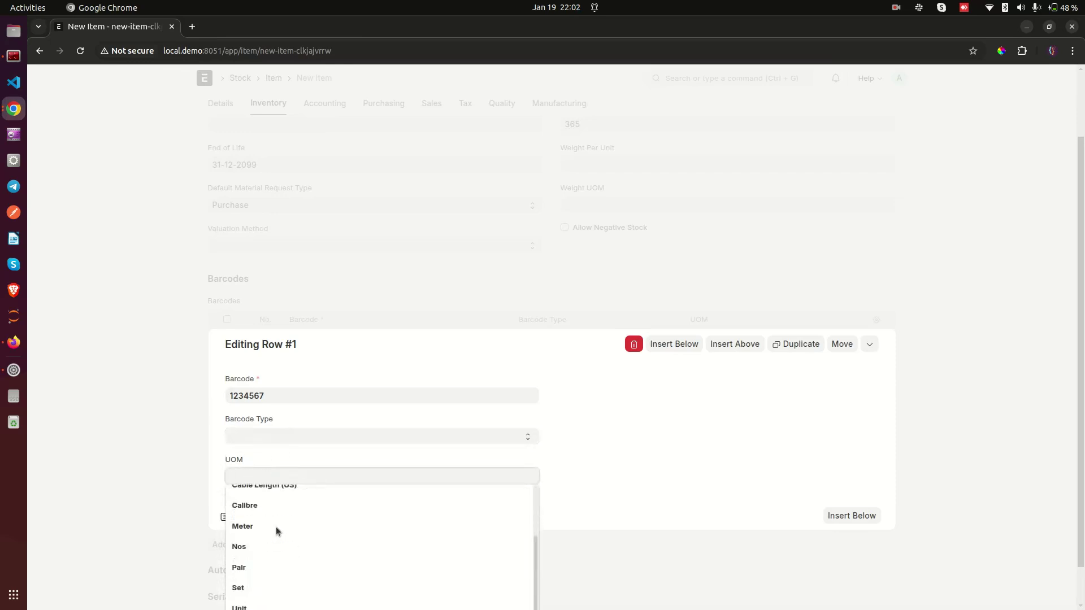
left_click(246, 542)
left_click(134, 427)
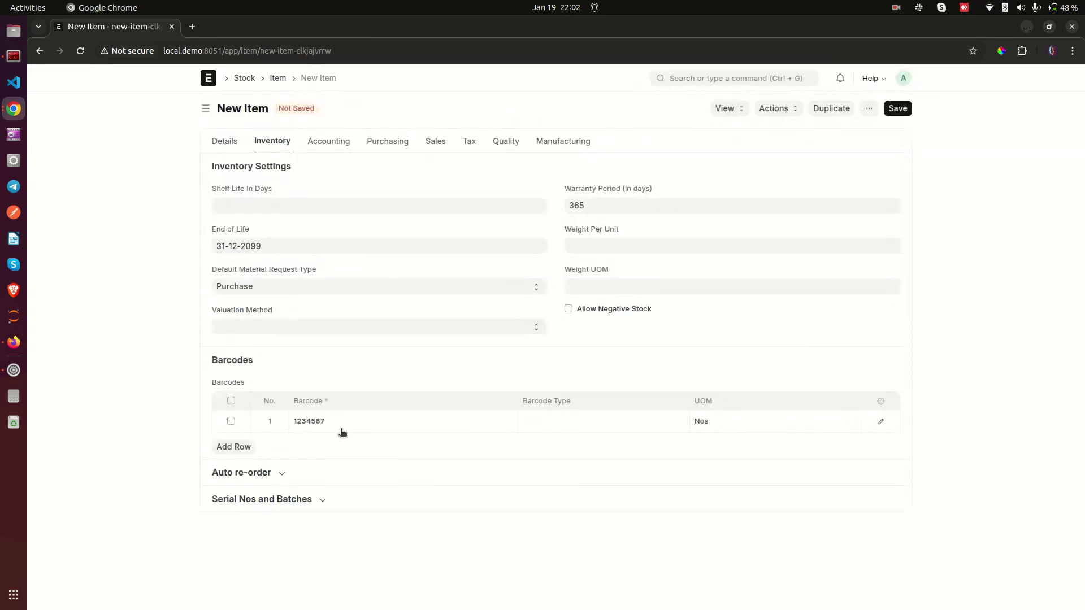
left_click(232, 421)
left_click(237, 447)
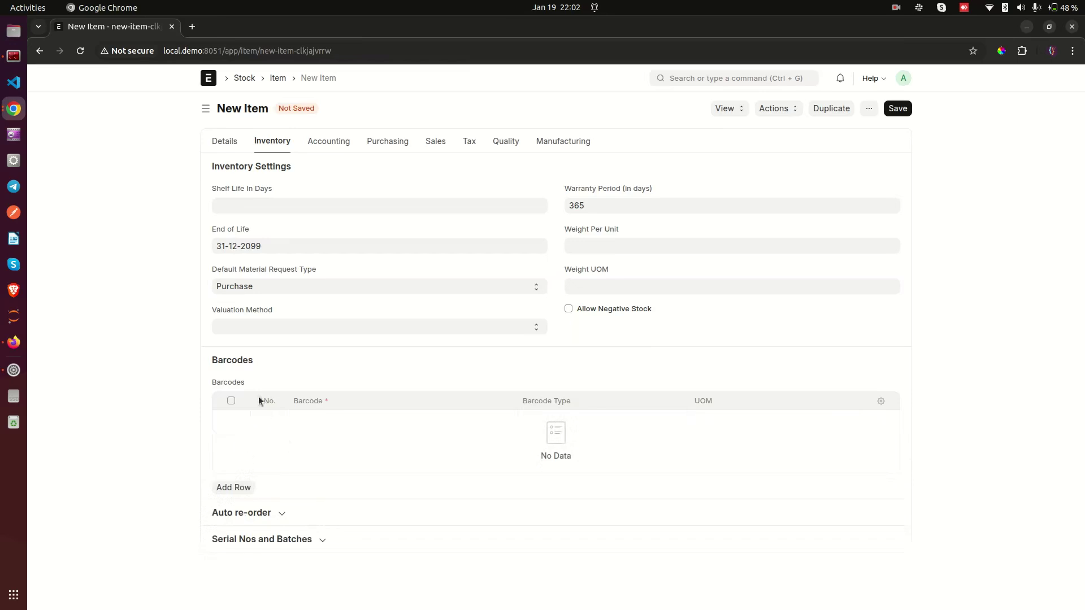
Add a row to the Auto re-order table and set its Check in group to the person-named warehouse group.
left_click(286, 508)
scroll(342, 451, "down", 2)
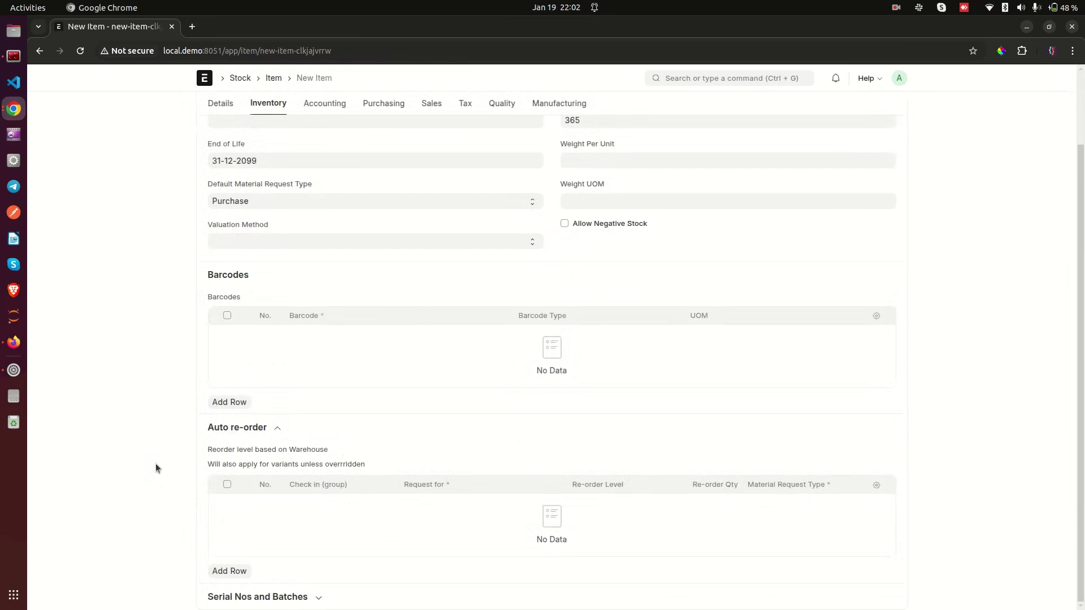
scroll(155, 465, "up", 2)
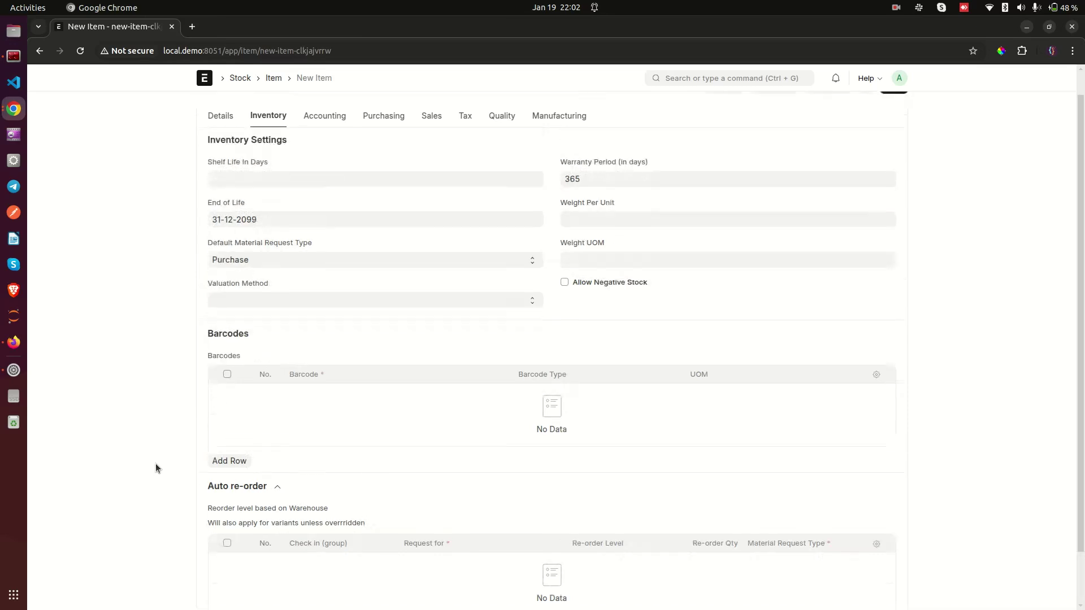
scroll(334, 537, "down", 2)
left_click(229, 571)
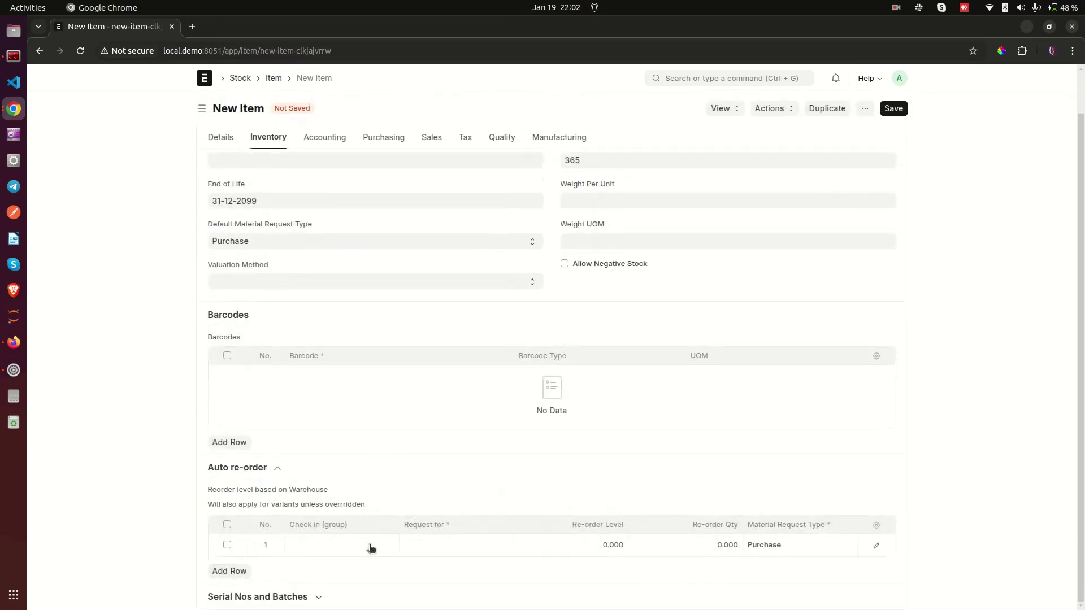
left_click(342, 543)
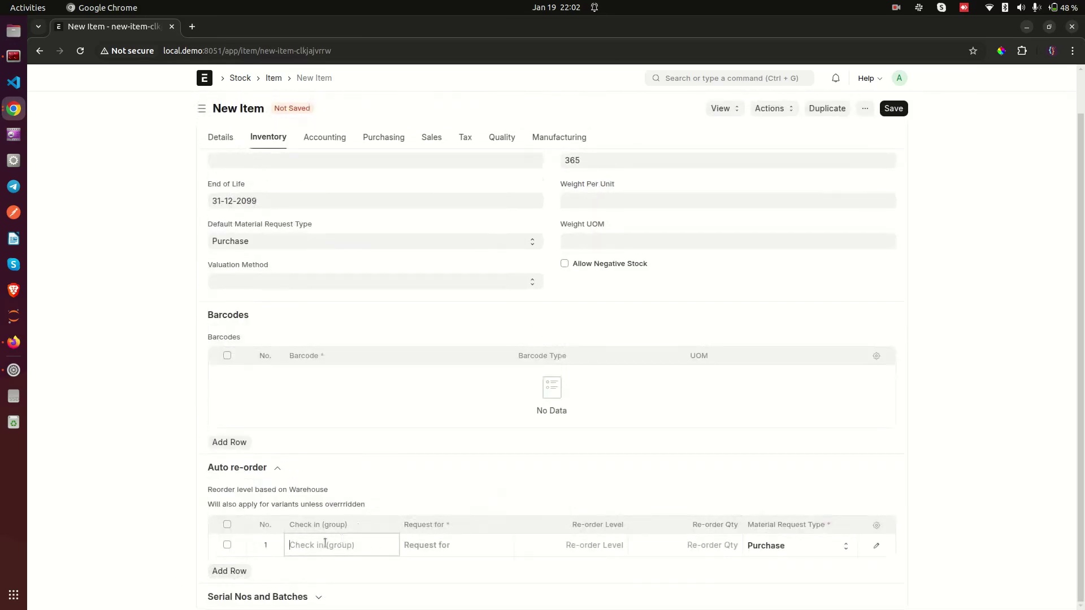
scroll(373, 526, "down", 2)
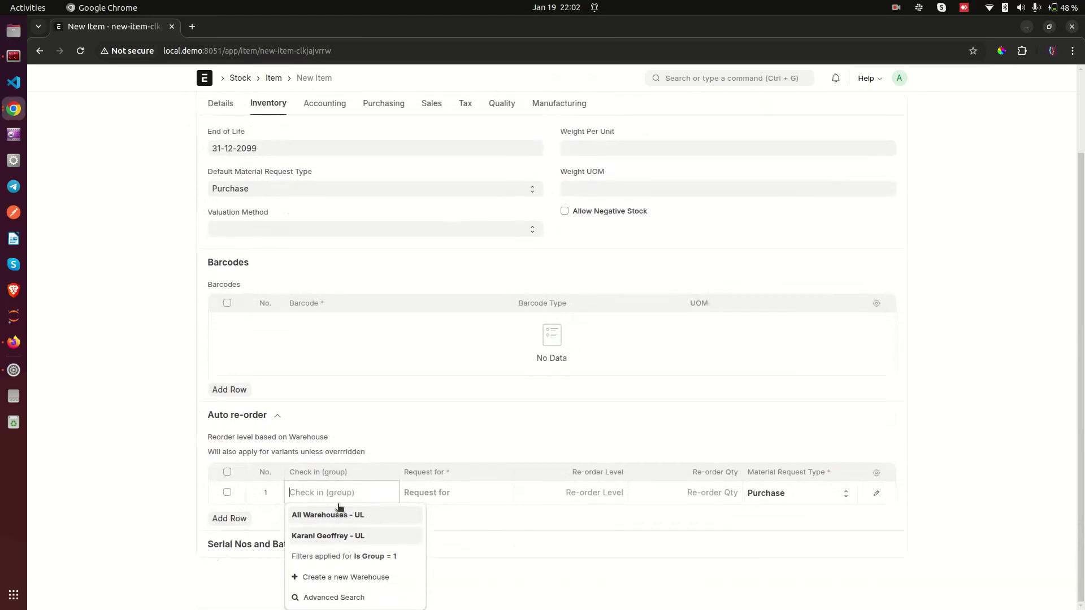
left_click(316, 537)
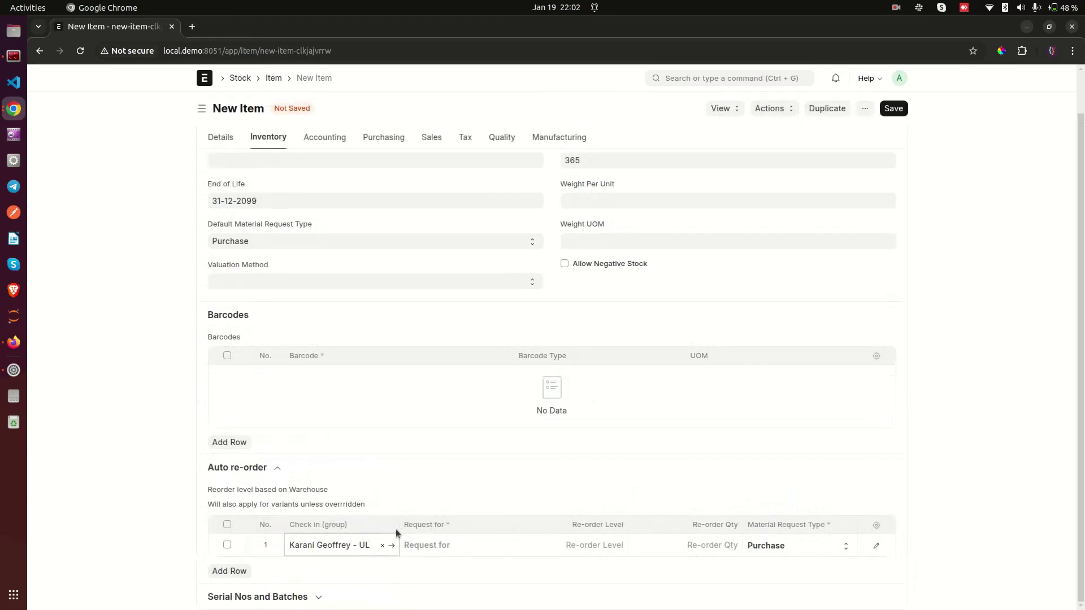
left_click(339, 574)
Set the re-order row to request for Stores - UL, with re-order level 2 and re-order quantity 5.
left_click(444, 545)
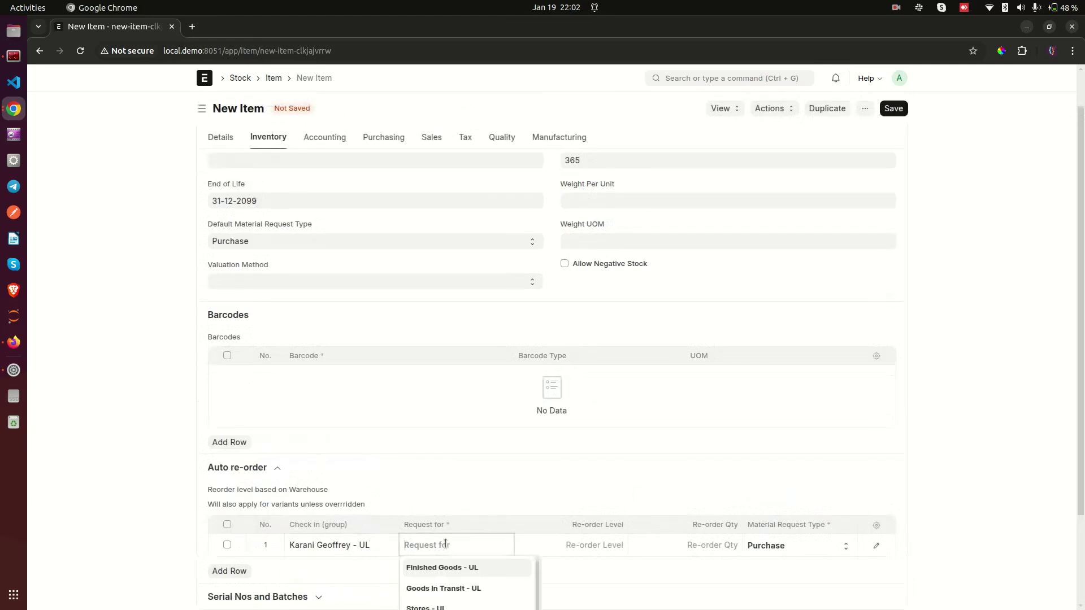
scroll(445, 544, "down", 2)
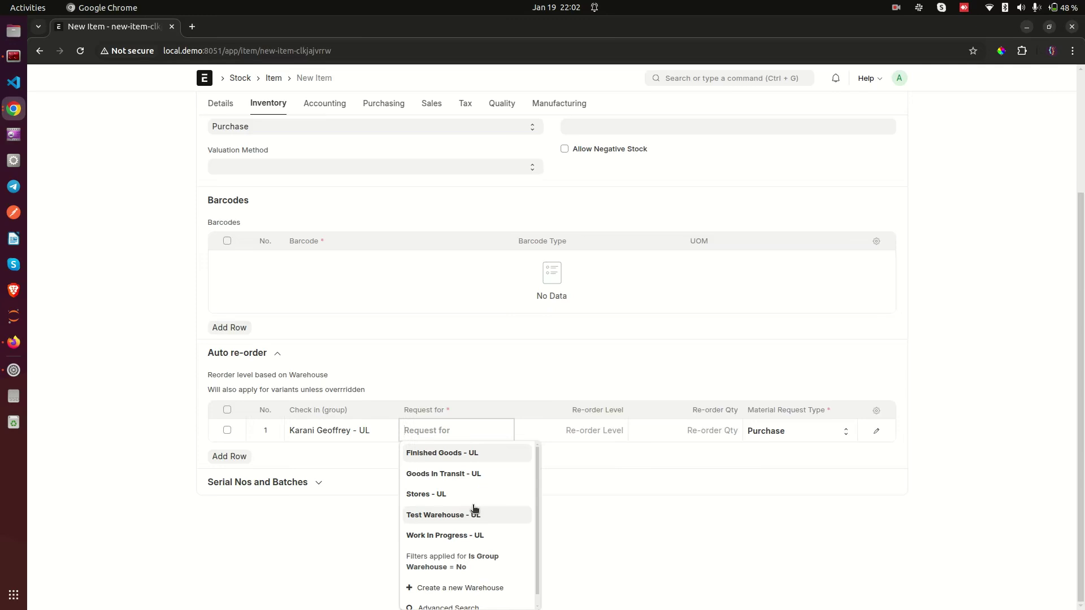
left_click(461, 495)
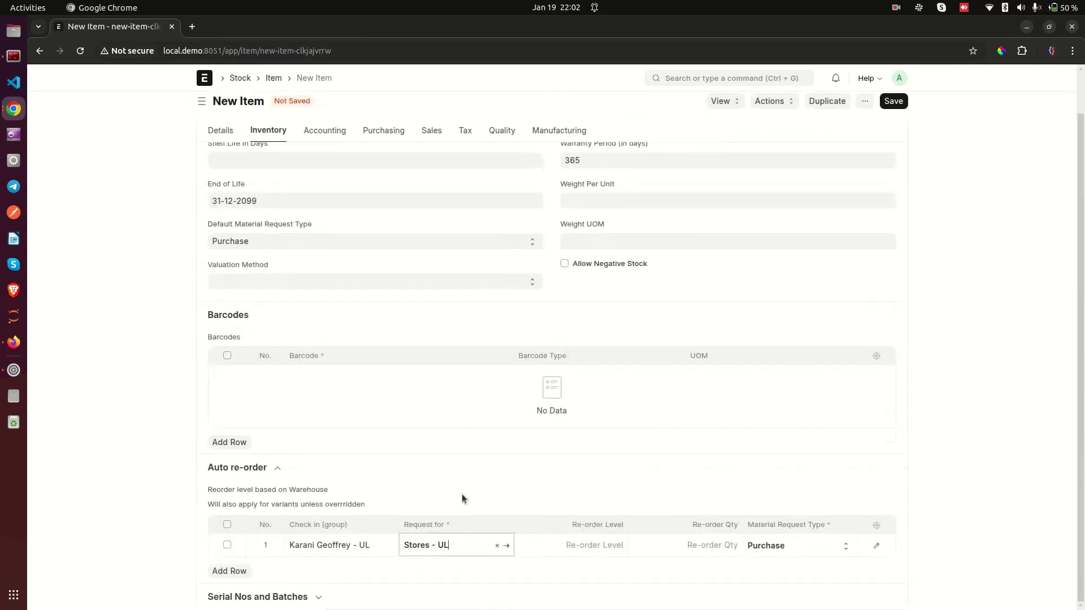
left_click(595, 549)
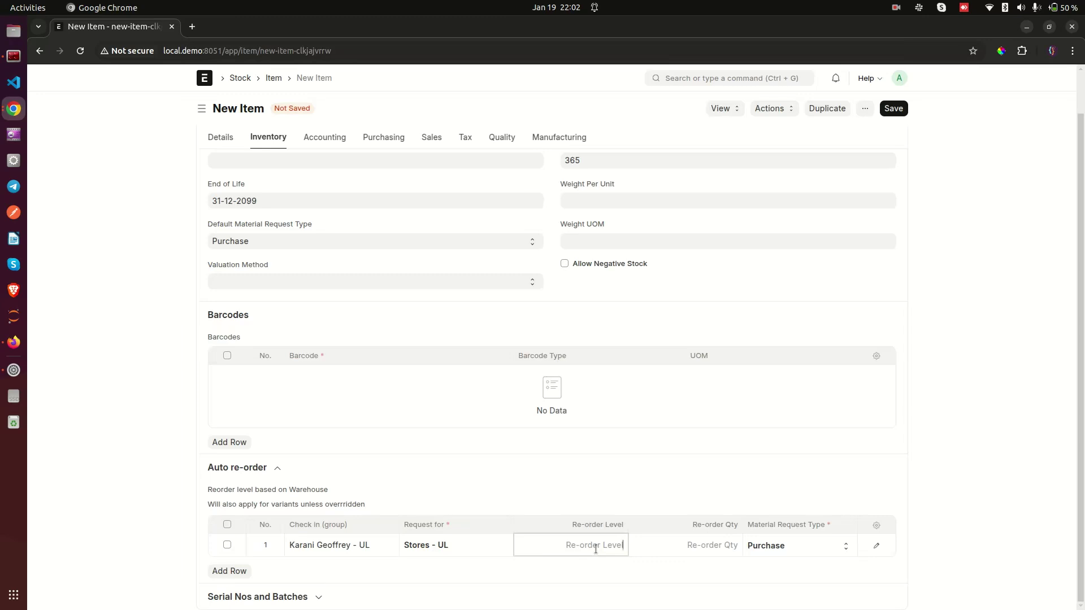
type("2")
key("BackSpace")
type("2")
left_click(682, 540)
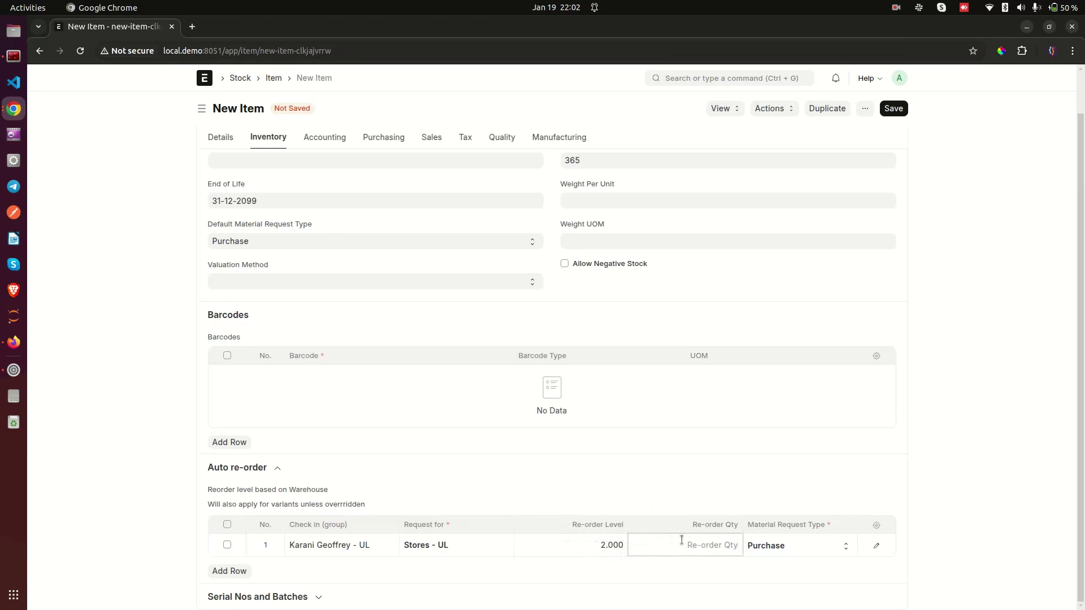
type("5")
left_click(1003, 478)
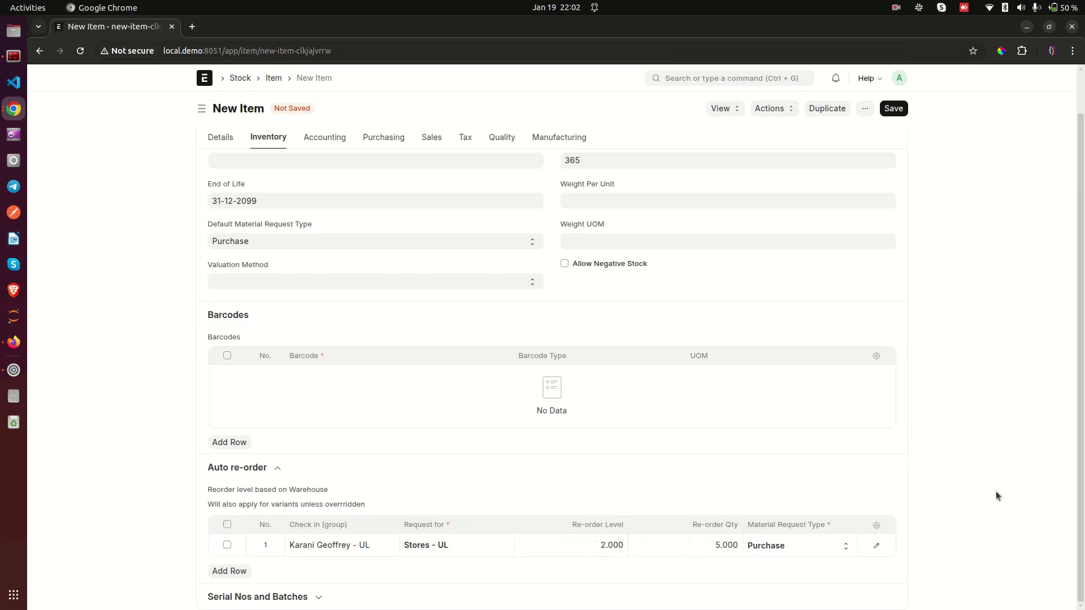
Examine the re-order row's material request types, leaving Purchase, and delete the row from the Auto re-order table.
left_click(804, 549)
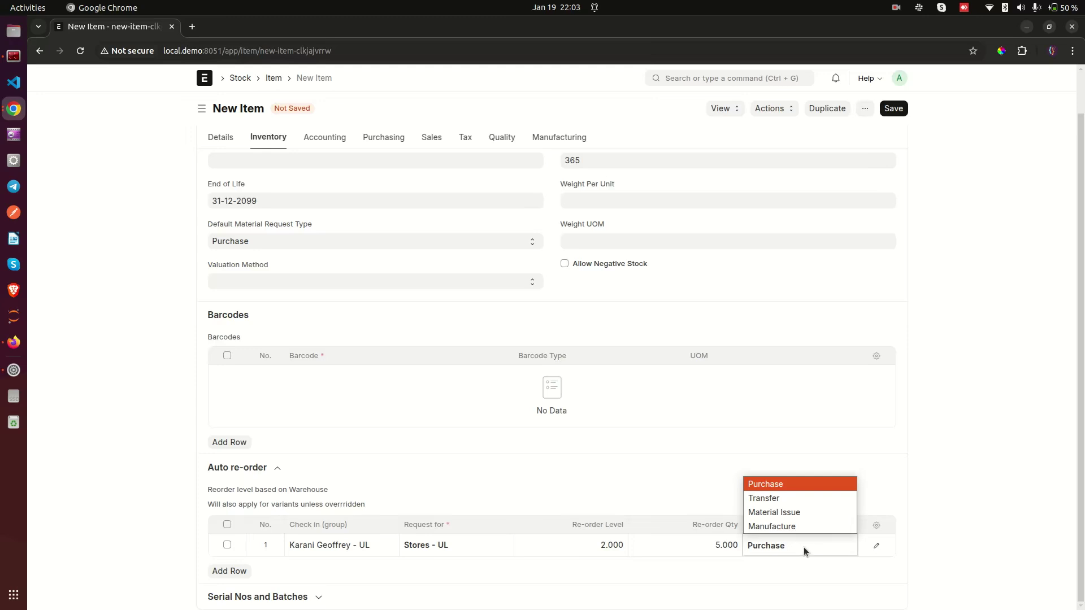
left_click(804, 547)
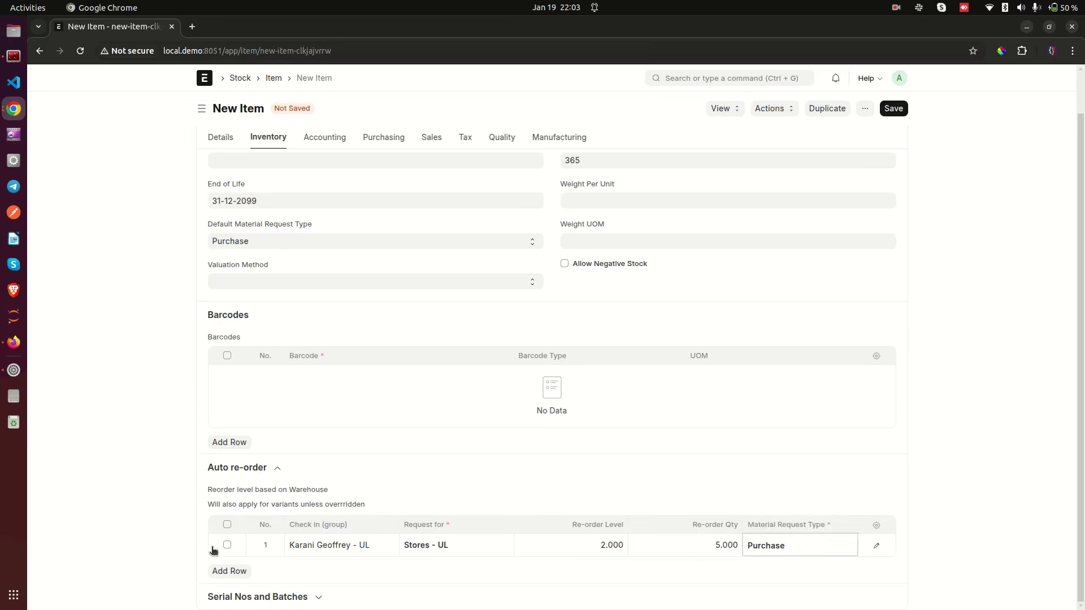
left_click(226, 545)
left_click(224, 570)
Expand the Serial Nos and Batches section and collapse the Auto re-order section.
scroll(375, 576, "down", 1)
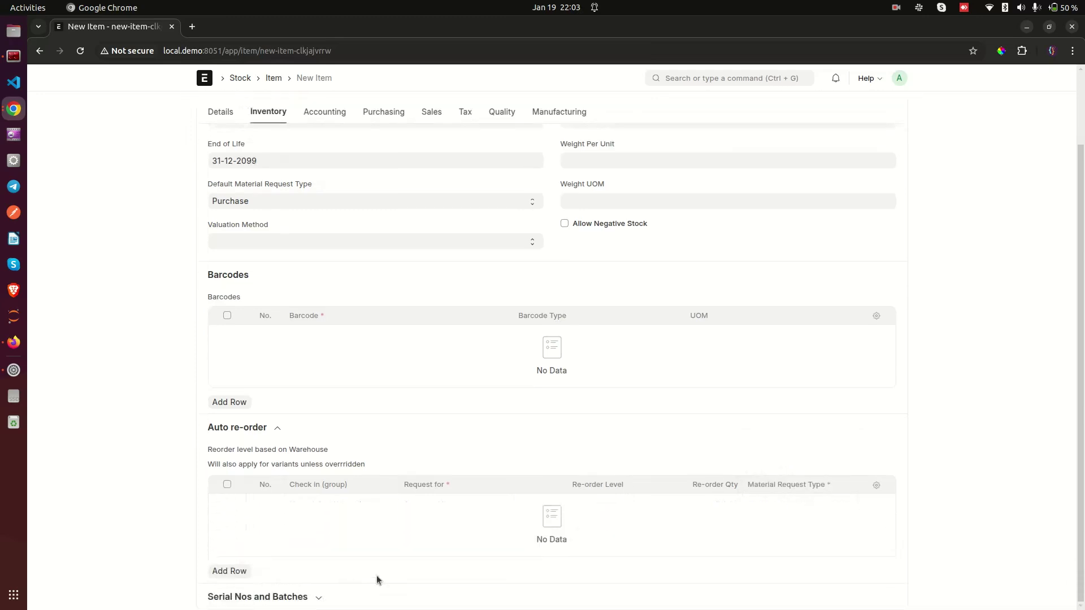
left_click(325, 599)
scroll(438, 434, "down", 1)
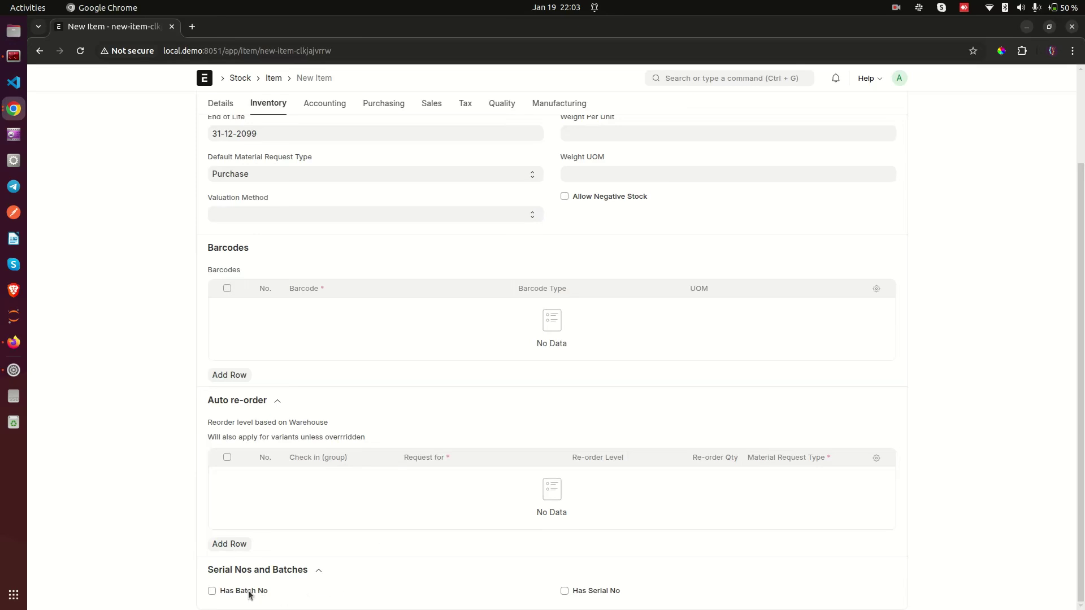
left_click(279, 402)
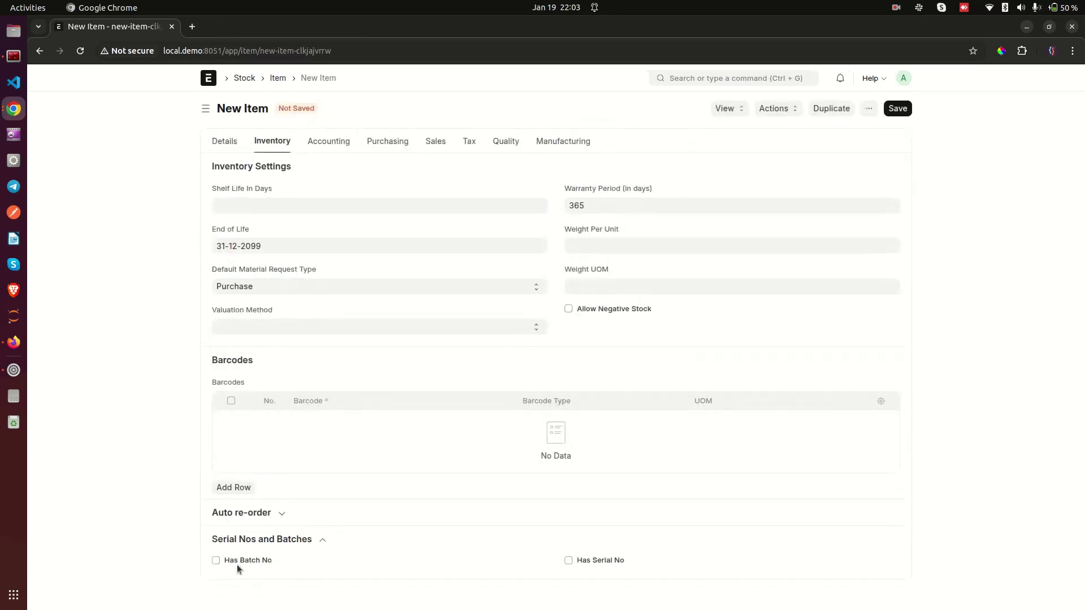
Turn on Has Serial No and try the serial number series 1L.#####.
left_click(588, 560)
scroll(797, 479, "down", 1)
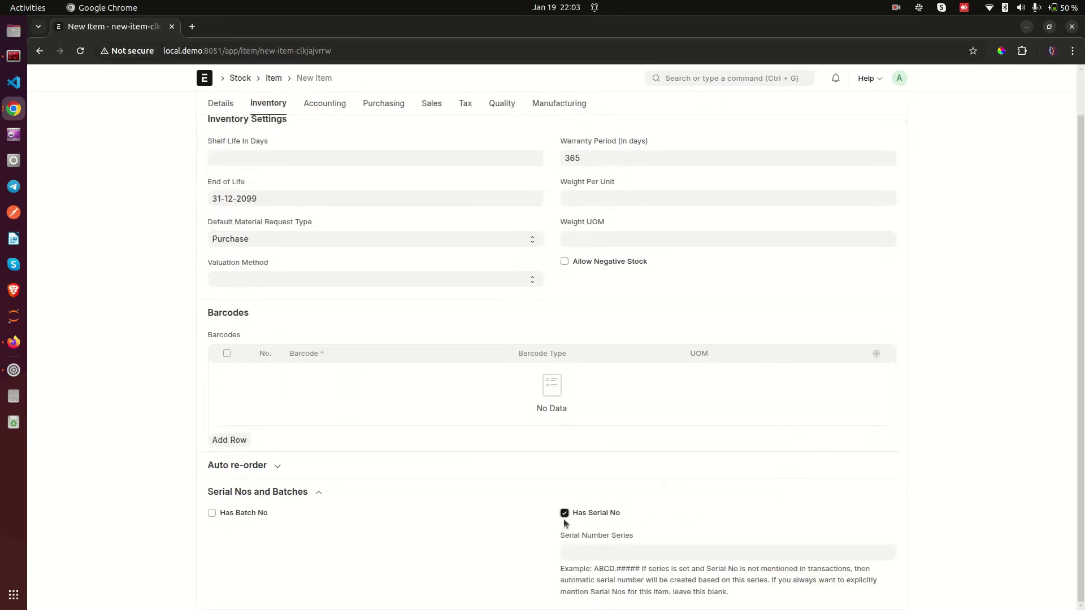
left_click(625, 556)
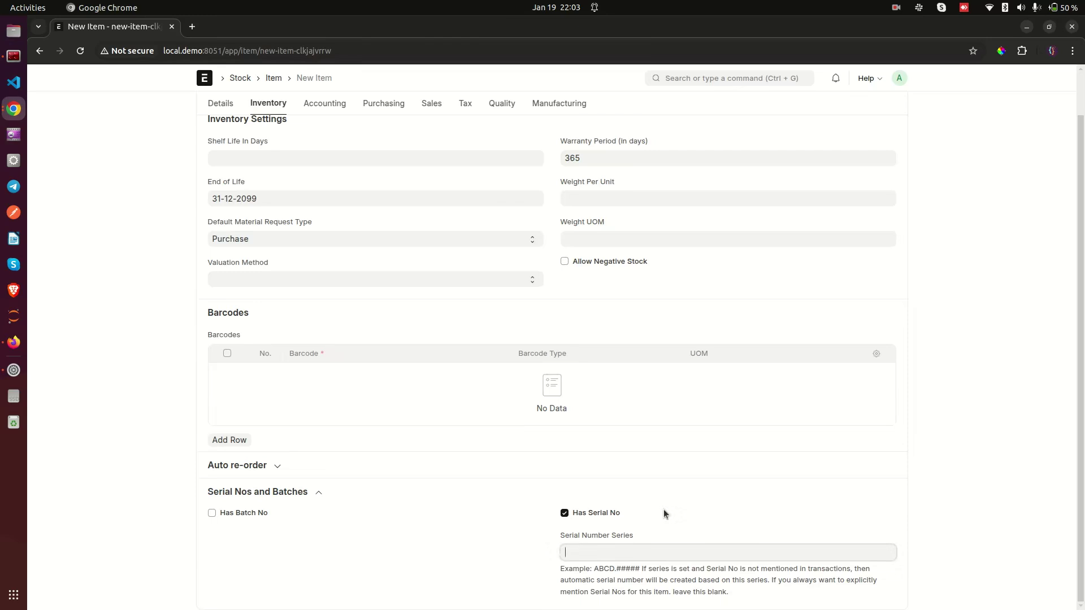
type("1")
type("L.#####")
key("BackSpace")
key("BackSpace")
type("#")
type("#")
Clear the Serial Number Series and turn off Has Serial No.
key("BackSpace")
key("BackSpace")
key("BackSpace")
key("BackSpace")
key("BackSpace")
key("BackSpace")
key("BackSpace")
key("BackSpace")
key("BackSpace")
left_click(570, 514)
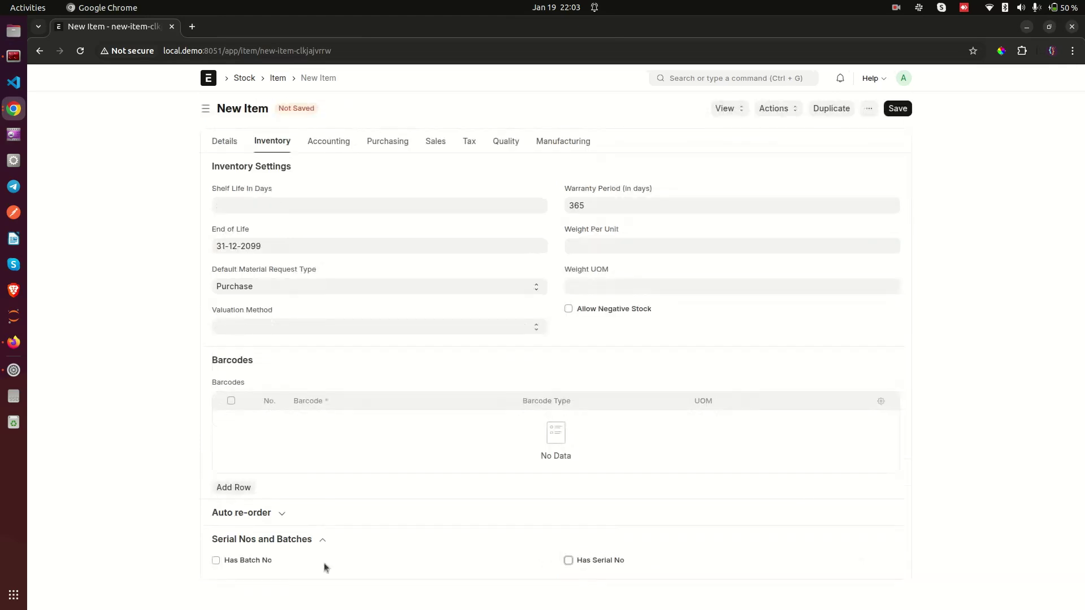
Turn on Has Batch No and Automatically Create New Batch, and examine the Batch Number Series field.
left_click(259, 560)
scroll(316, 548, "down", 1)
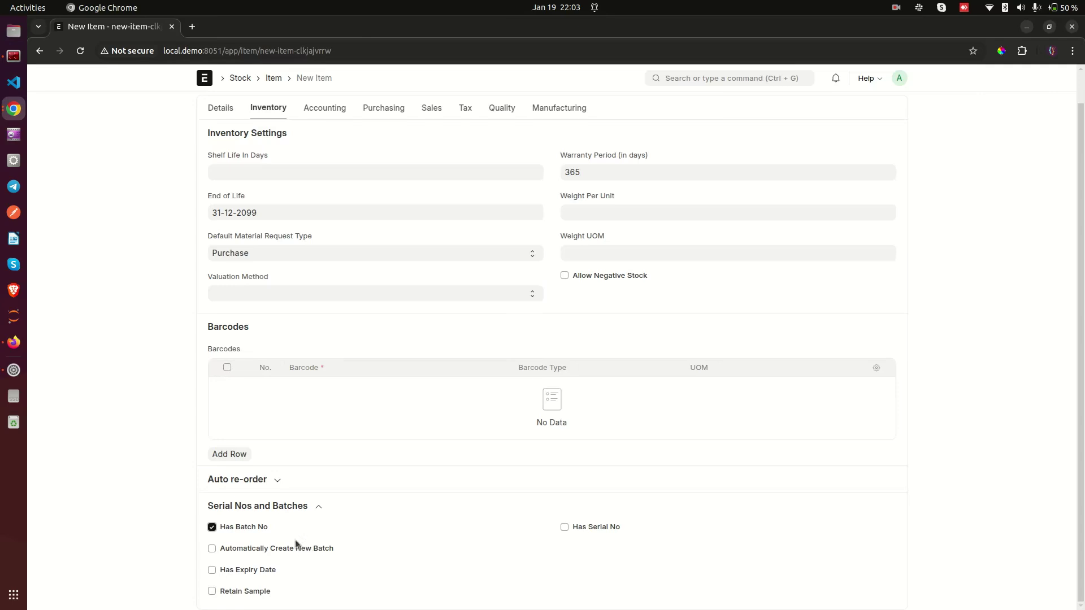
left_click(243, 552)
scroll(244, 549, "down", 2)
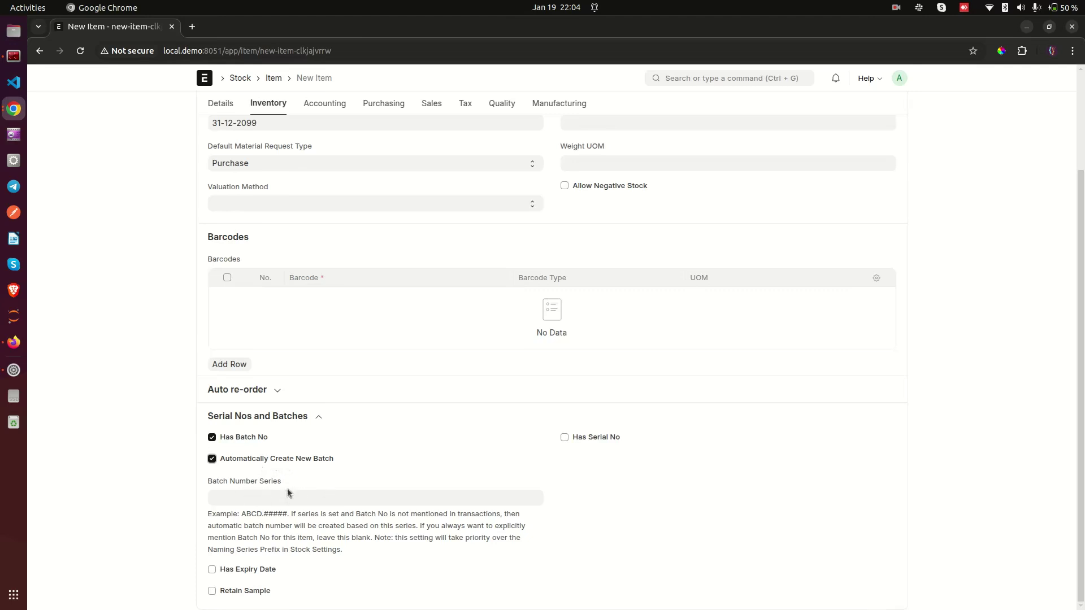
Turn on Has Serial No, and replace Automatically Create New Batch with Has Expiry Date in the batch options.
left_click(586, 436)
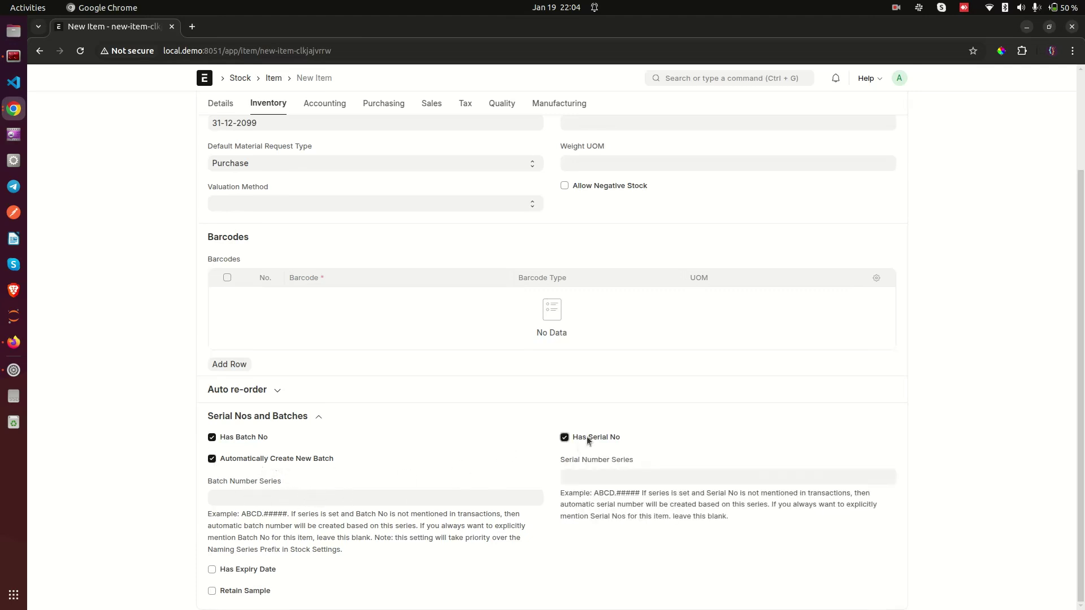
left_click(259, 499)
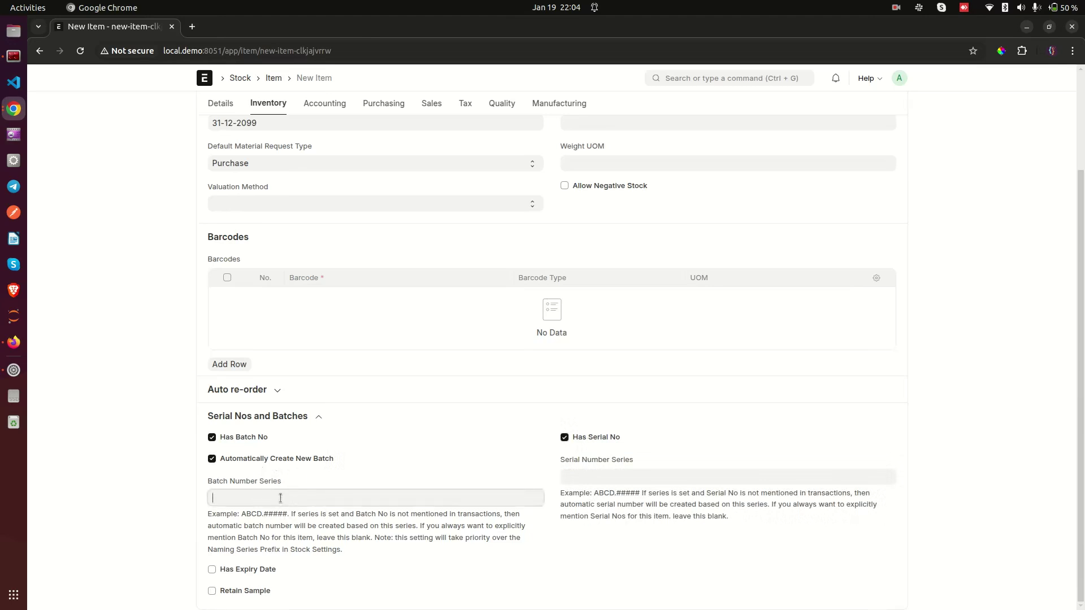
left_click(229, 459)
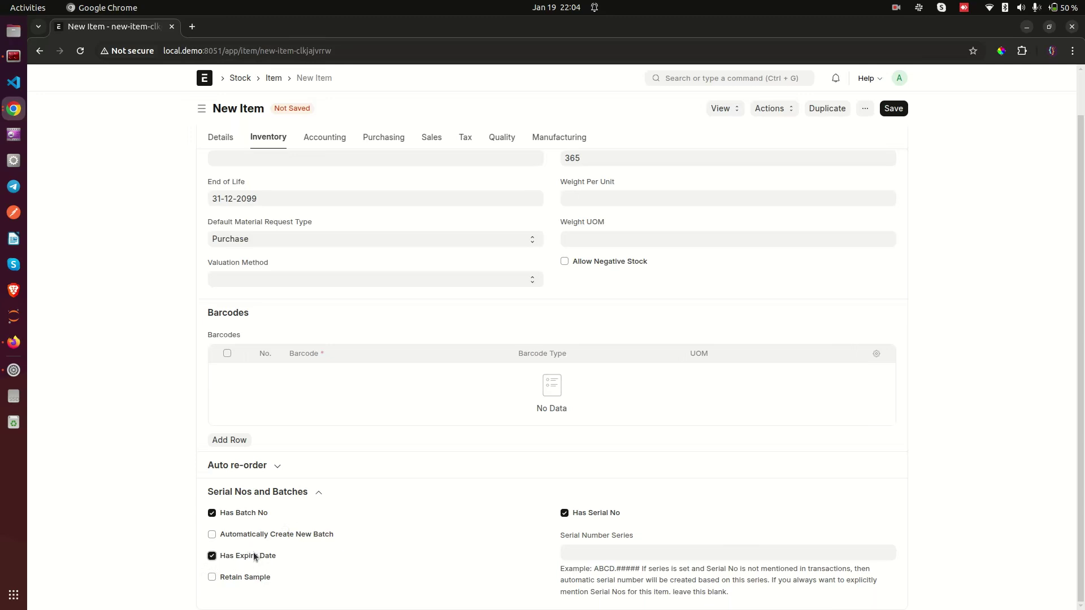
scroll(253, 551, "up", 2)
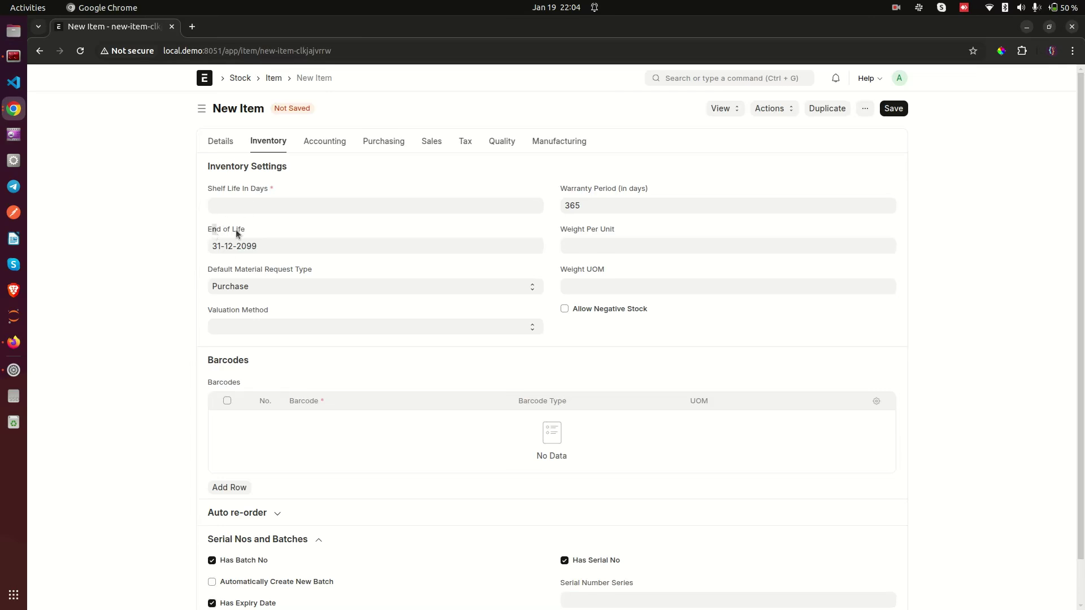
scroll(151, 310, "down", 2)
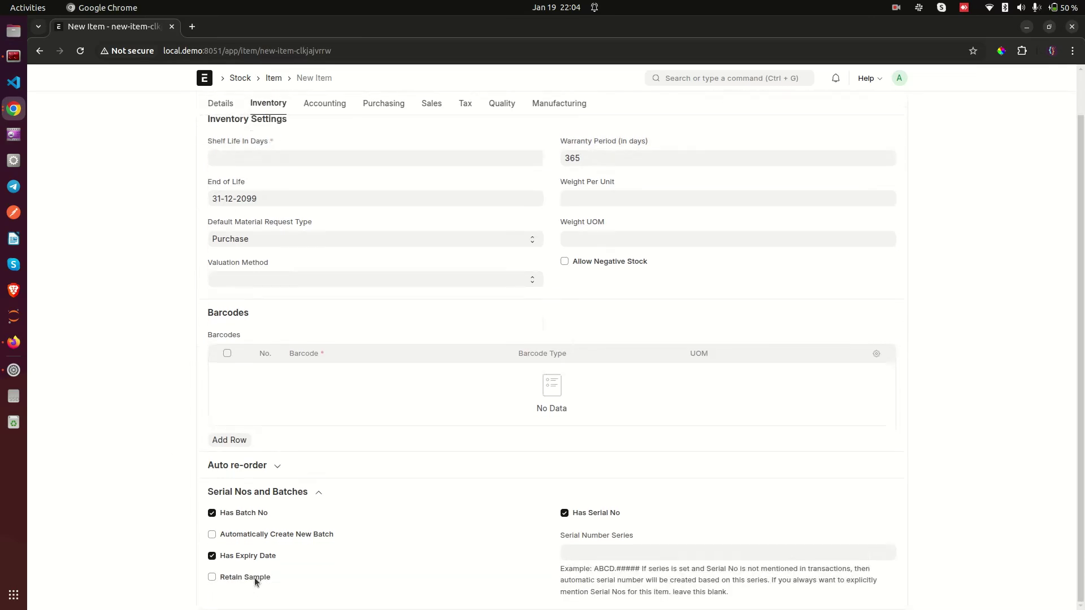
Try the Retain Sample option with its Max Sample Quantity field, and turn off Has Batch No.
left_click(236, 578)
scroll(237, 577, "down", 2)
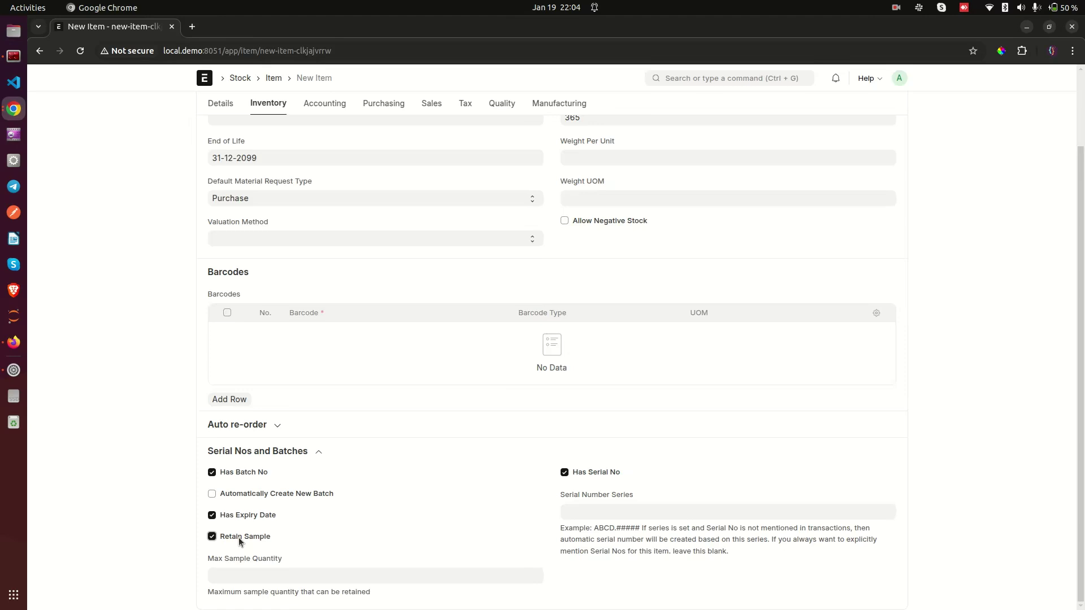
scroll(239, 541, "up", 1)
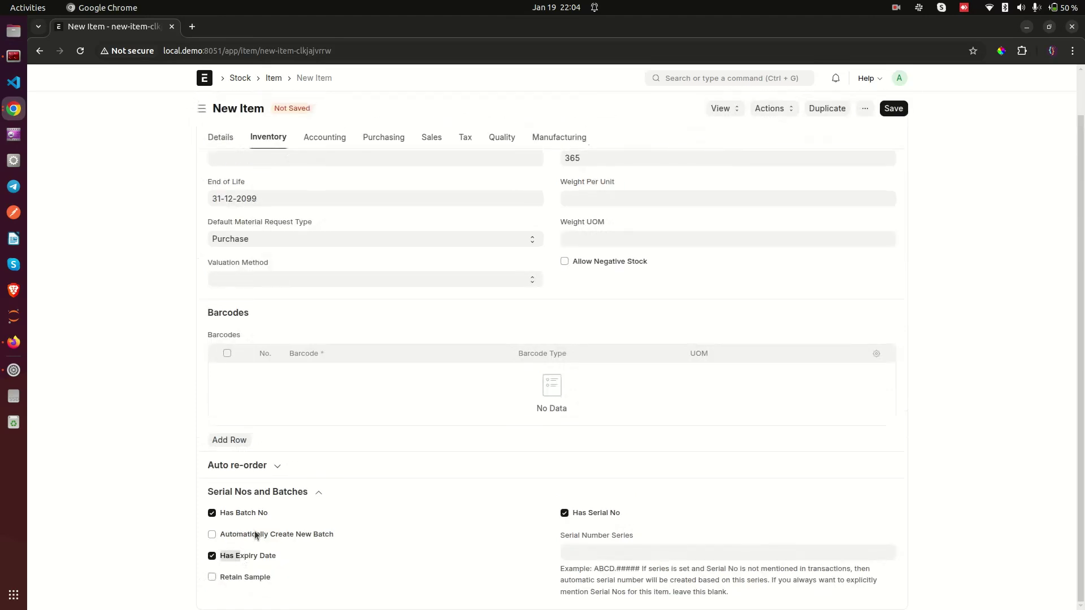
left_click(261, 516)
scroll(514, 488, "up", 1)
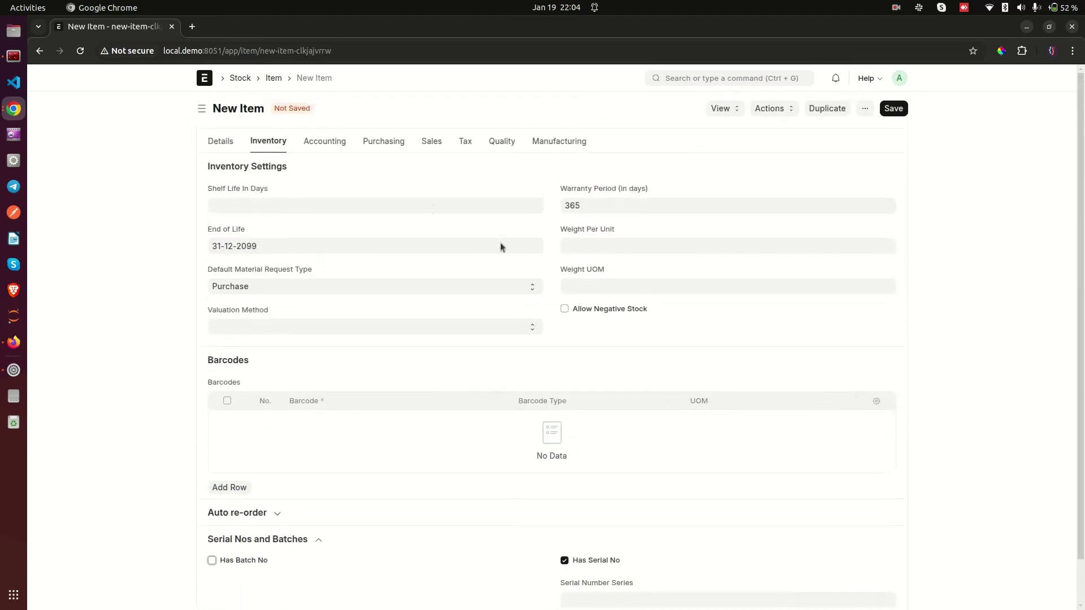
Add a row to the accounting Item Defaults table, open it for editing, and examine its warehouse, purchase and sales defaults.
left_click(332, 141)
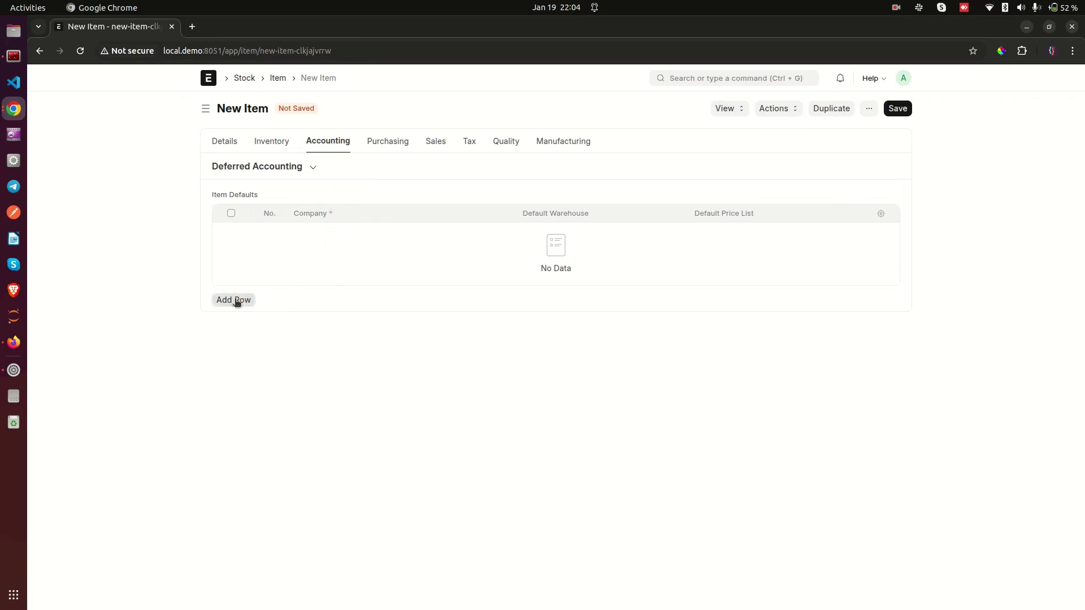
left_click(235, 300)
left_click(879, 236)
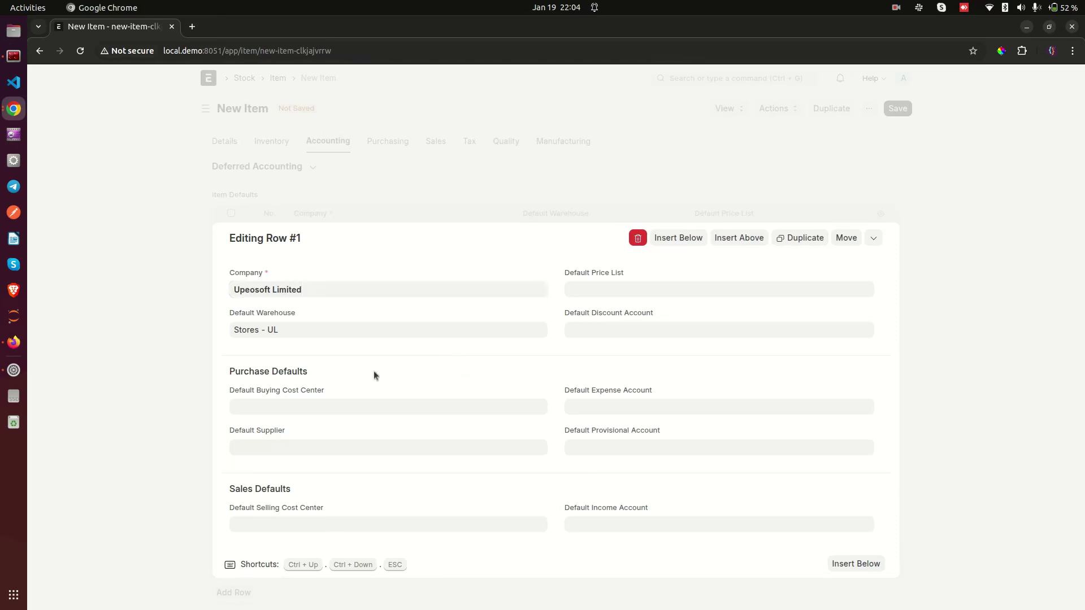
left_click_drag(229, 313, 280, 314)
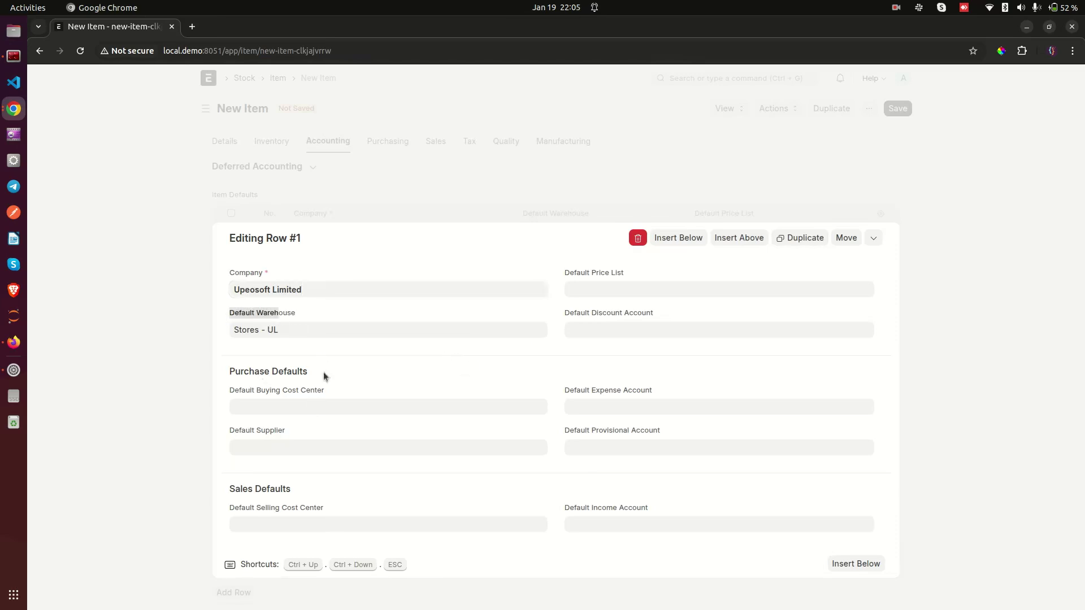
triple_click(252, 491)
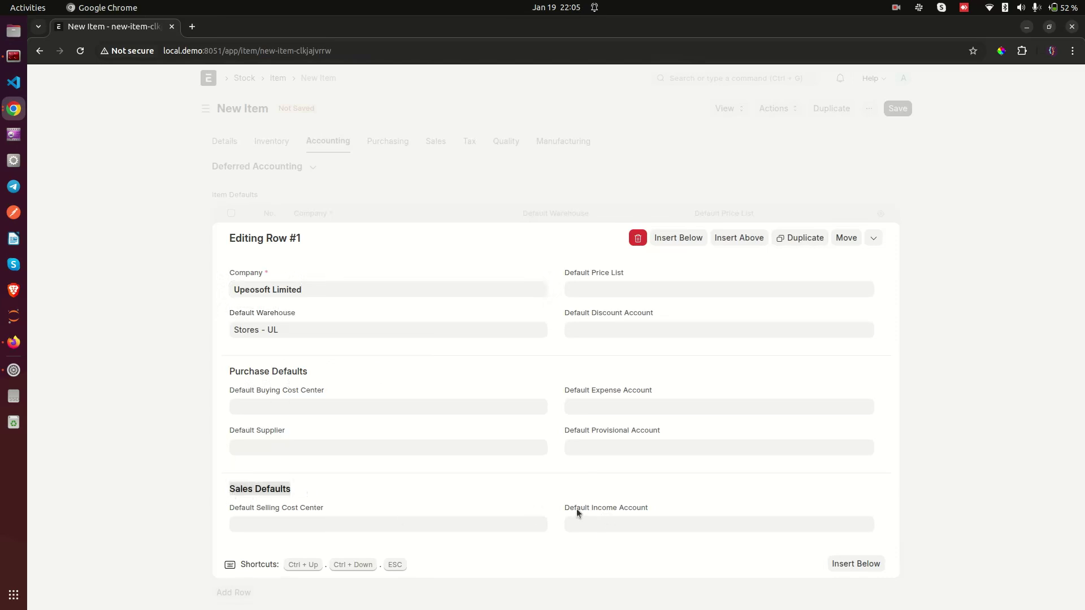
left_click_drag(565, 509, 595, 510)
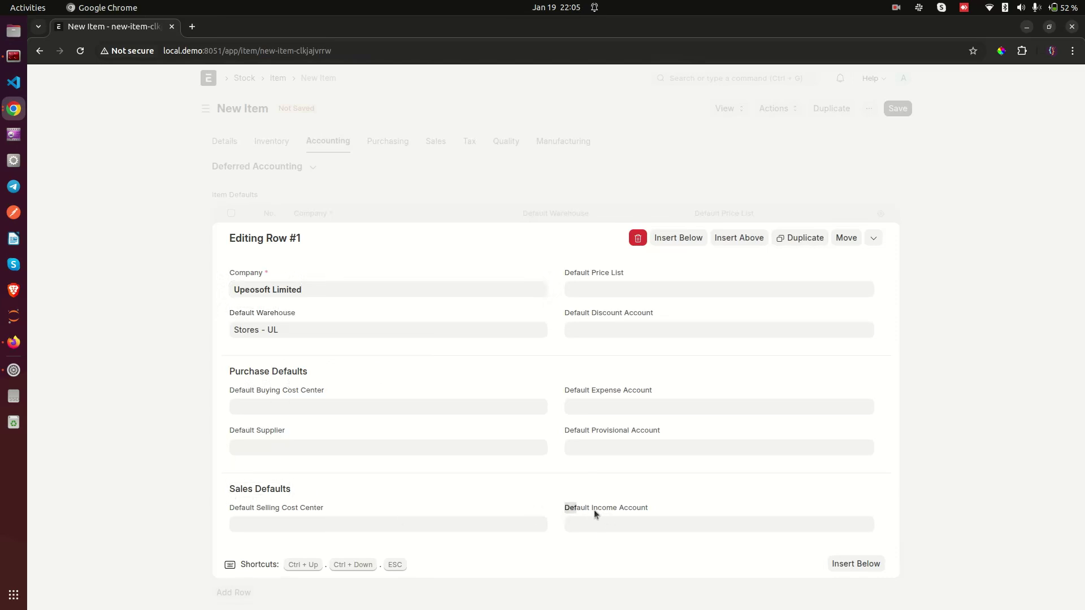
Browse the accounts available for Default Income Account, and examine the default provisional, expense and discount account fields of the Item Defaults row.
left_click(664, 496)
left_click_drag(563, 508, 665, 508)
left_click(607, 508)
triple_click(602, 508)
left_click(598, 525)
scroll(604, 546, "down", 5)
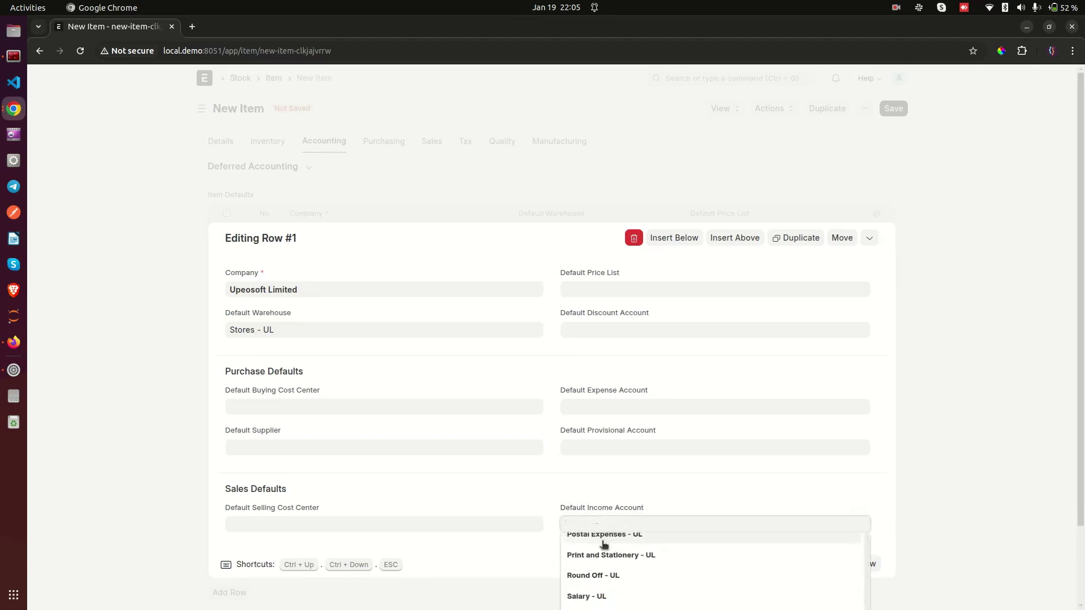
scroll(604, 545, "up", 4)
left_click(625, 481)
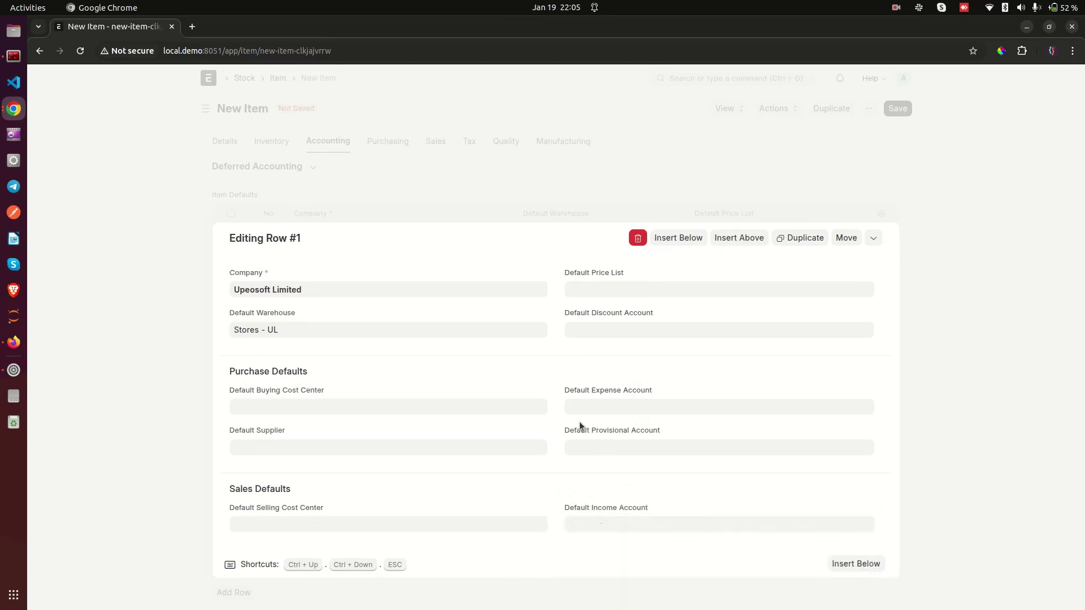
left_click_drag(561, 431, 660, 434)
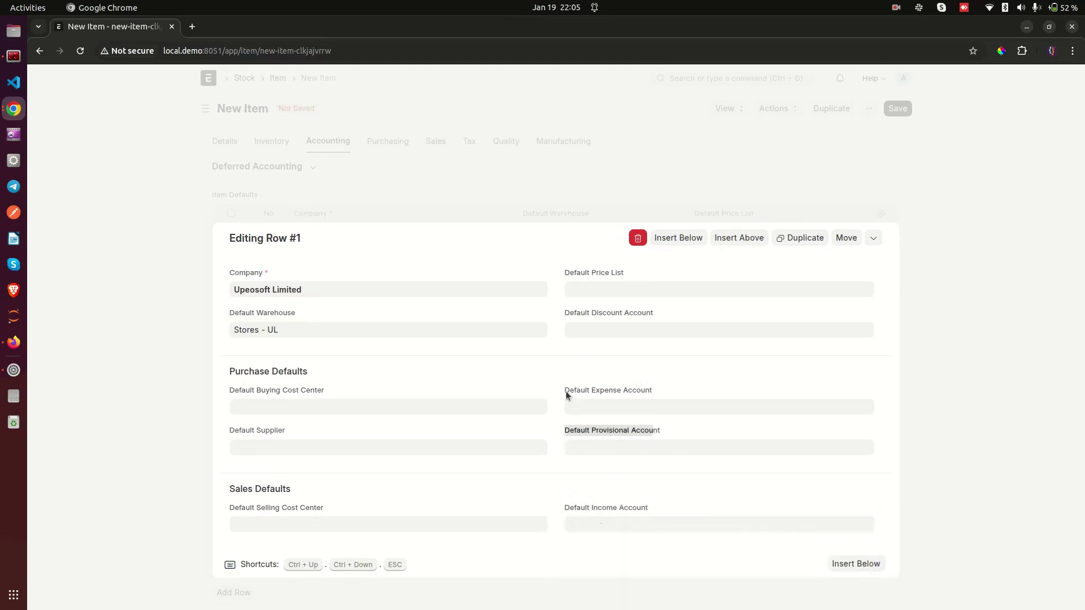
left_click_drag(565, 391, 649, 395)
left_click(670, 370)
left_click_drag(561, 313, 646, 310)
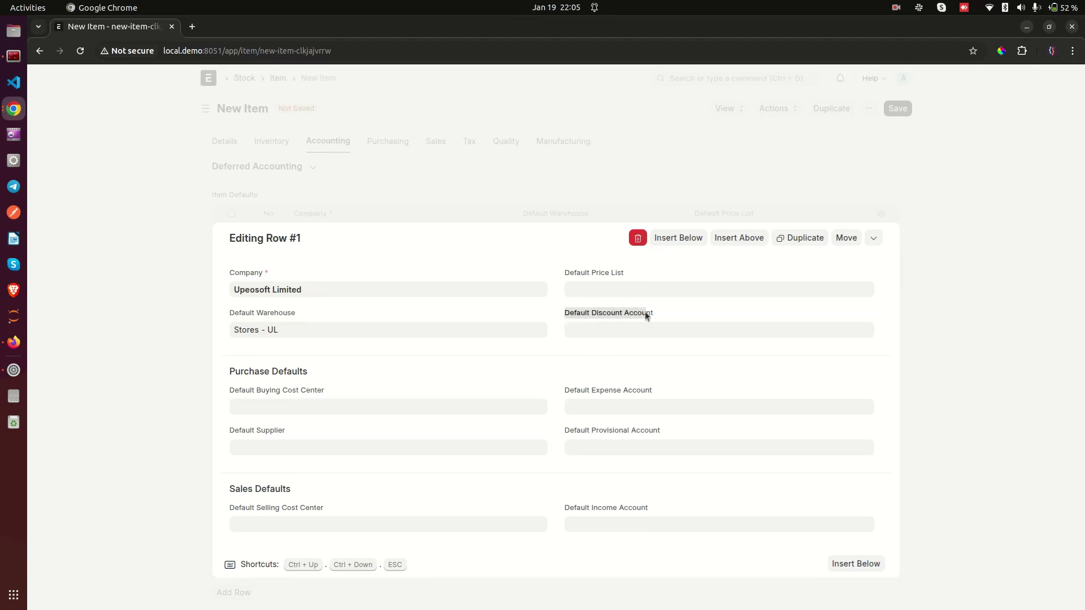
left_click(507, 354)
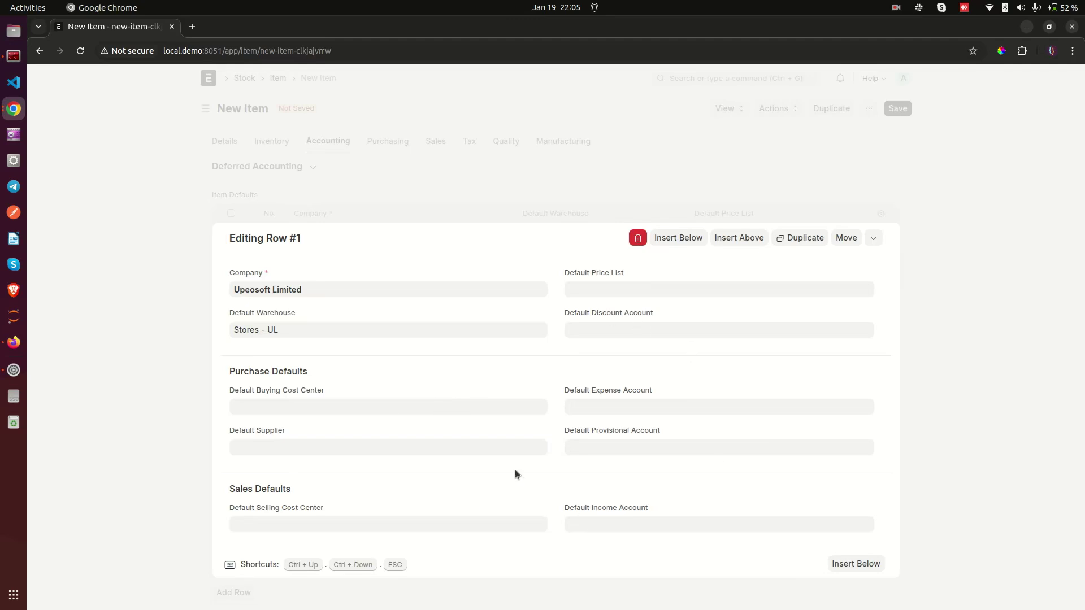
Close the row editor and delete the Upeosoft Limited row from the Item Defaults table.
left_click(131, 295)
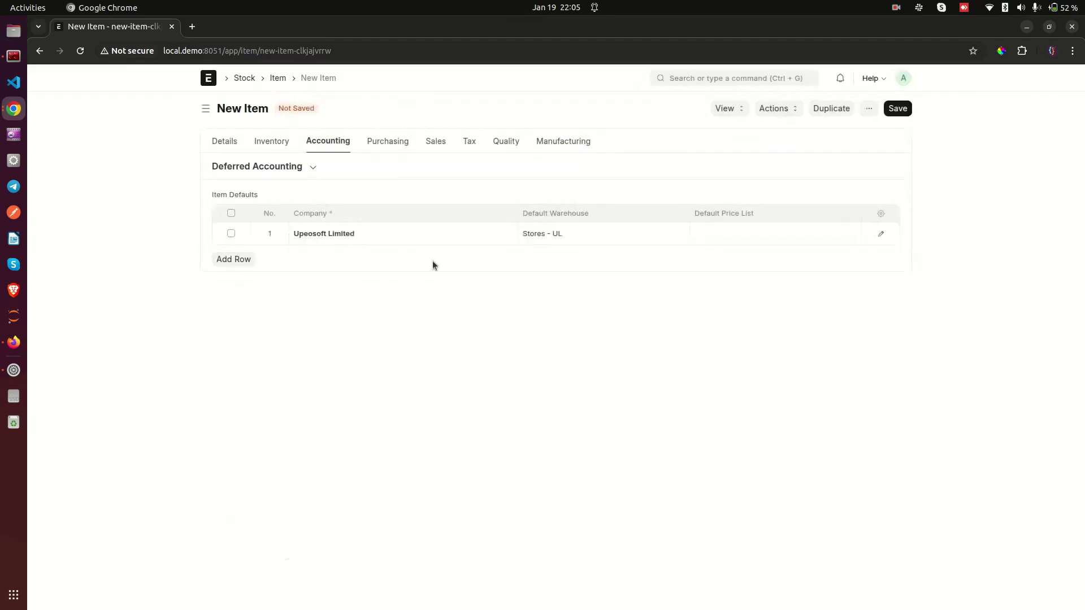
left_click(231, 233)
left_click(226, 259)
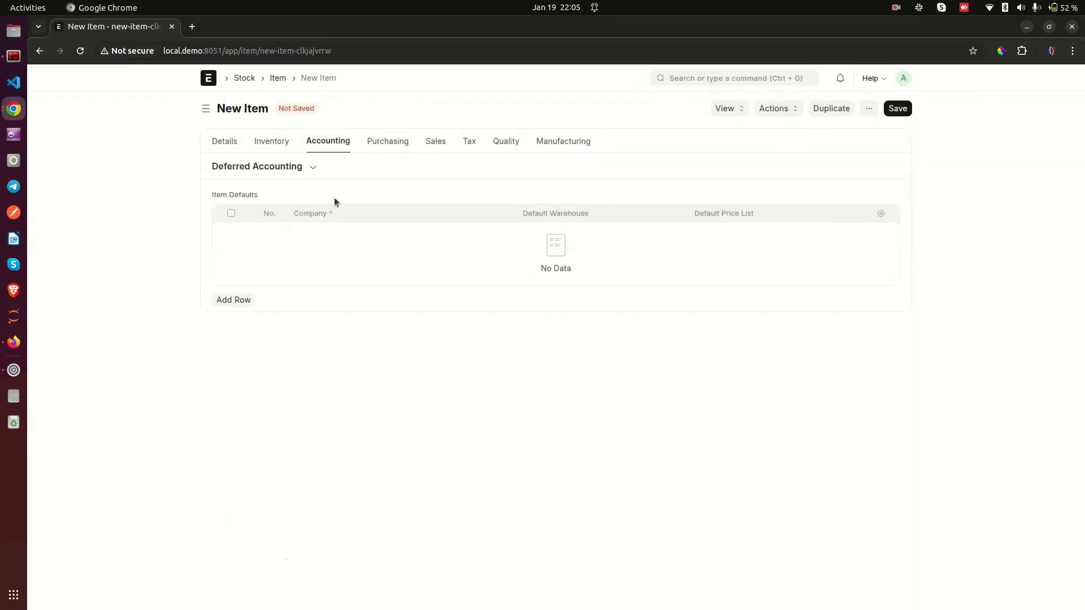
Examine the item's purchasing, sales and tax settings, including Customer Details, Default Sales Unit of Measure and Max Discount (%).
left_click(387, 141)
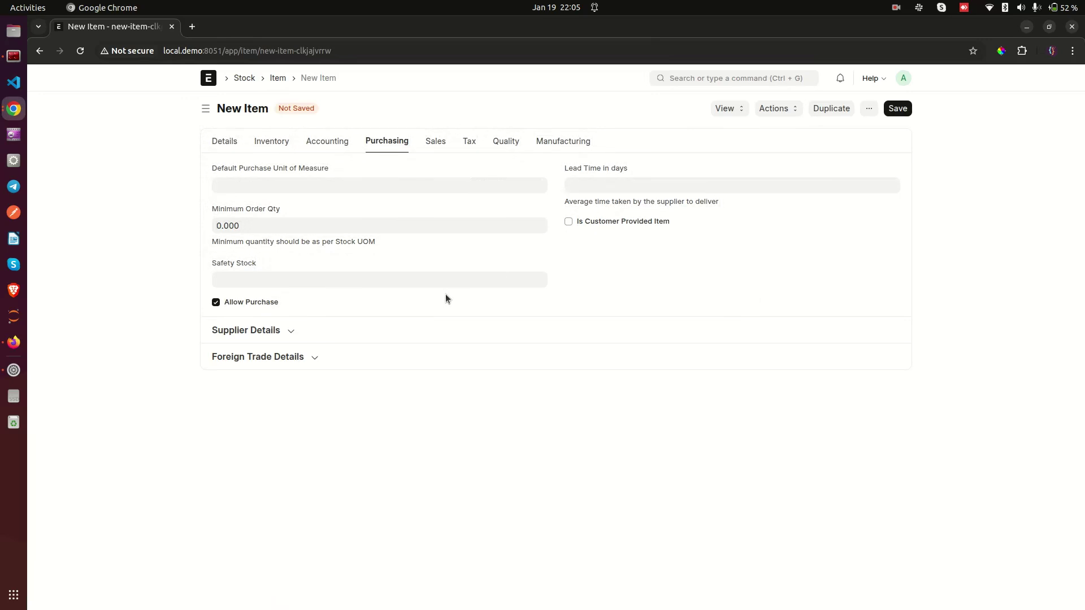
left_click(435, 141)
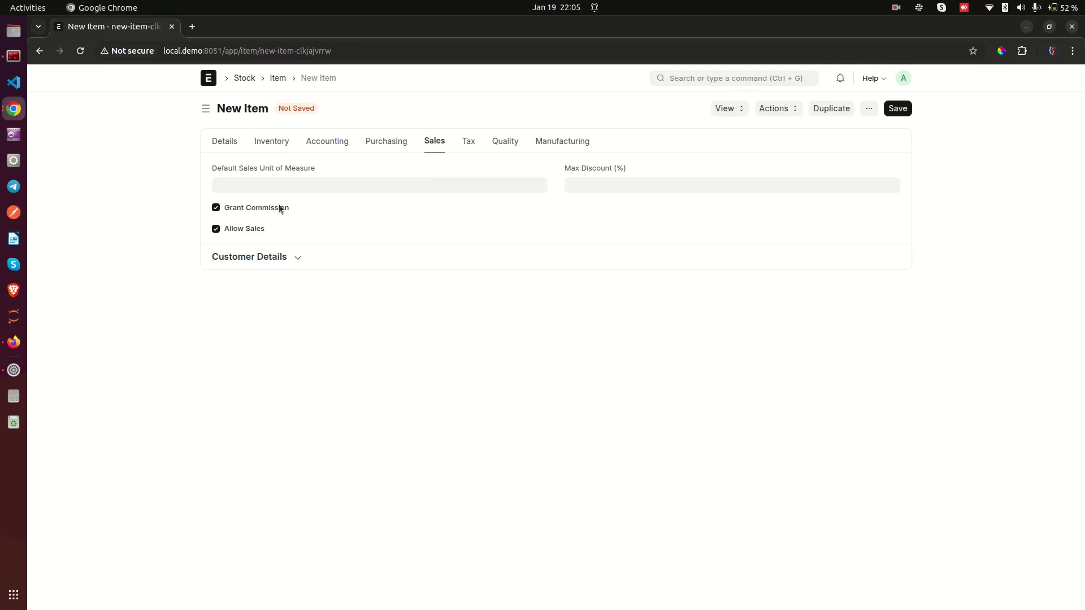
left_click(302, 260)
left_click(299, 258)
left_click(299, 259)
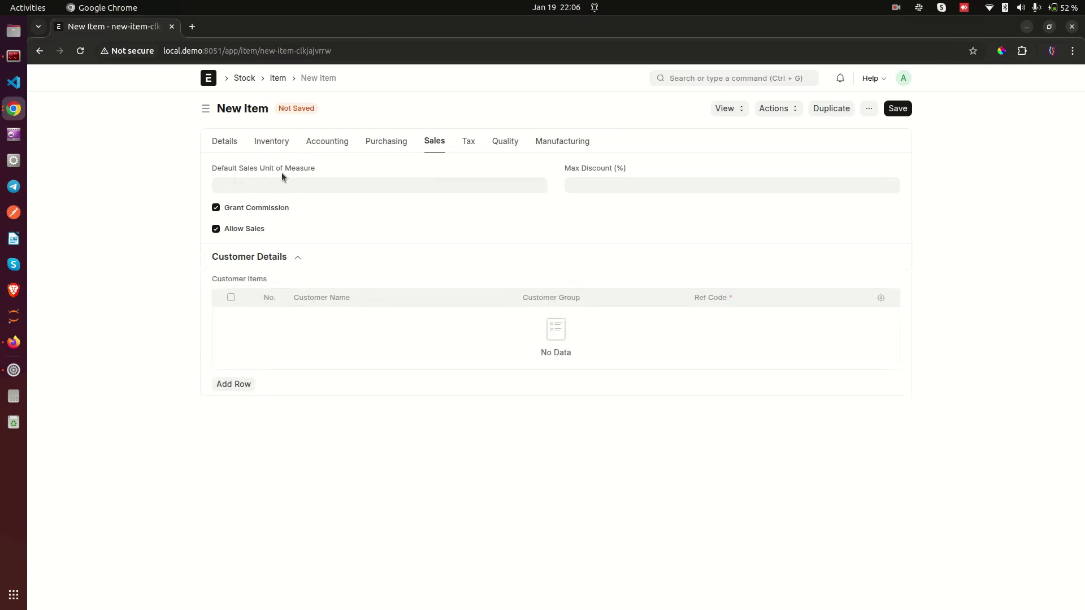
left_click_drag(216, 167, 297, 167)
left_click(324, 170)
left_click_drag(564, 169, 655, 160)
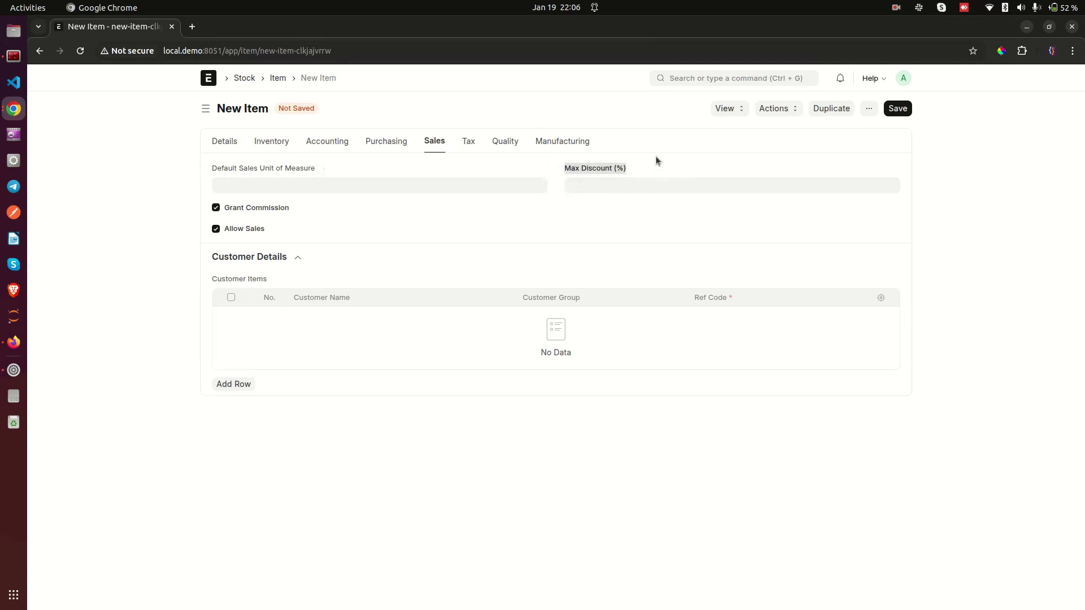
left_click(646, 158)
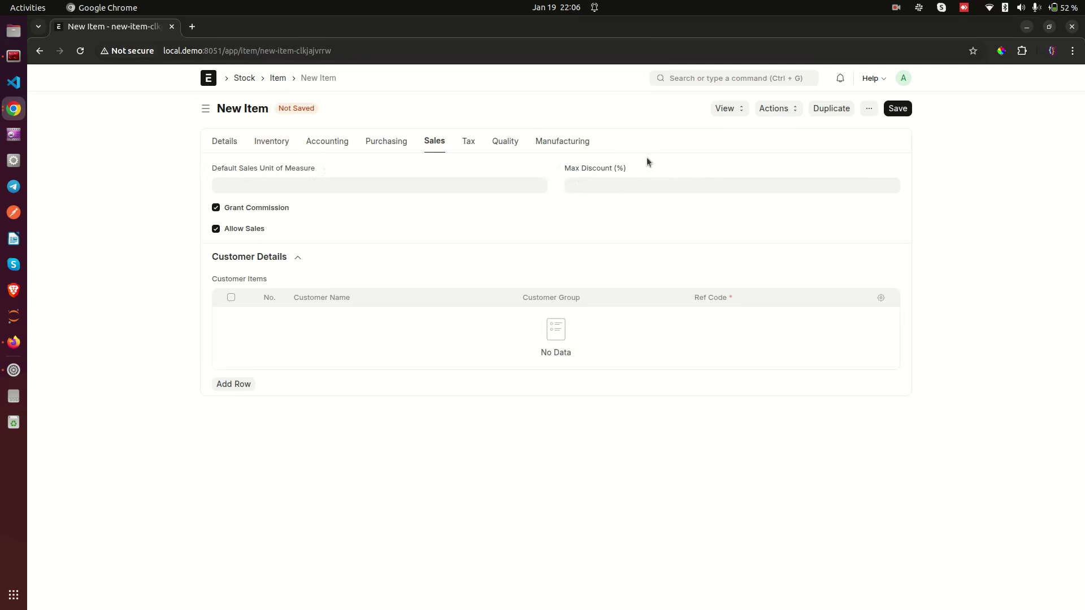
left_click(464, 142)
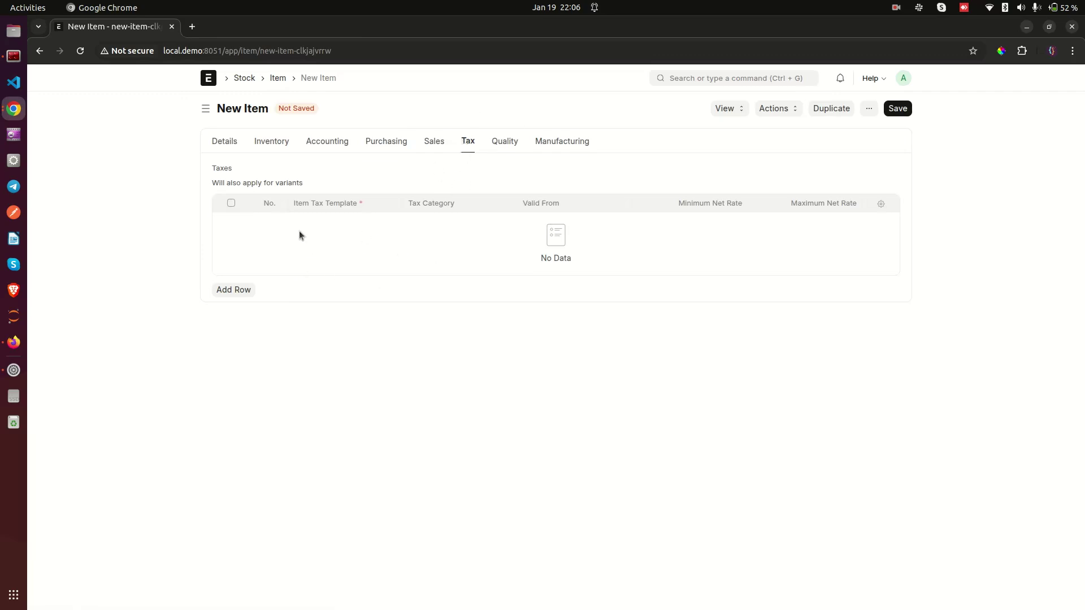
Try the Inspection Required before Purchase option in the quality settings, and examine the Quality Inspection Template and Inspection Required before Delivery fields.
left_click(515, 136)
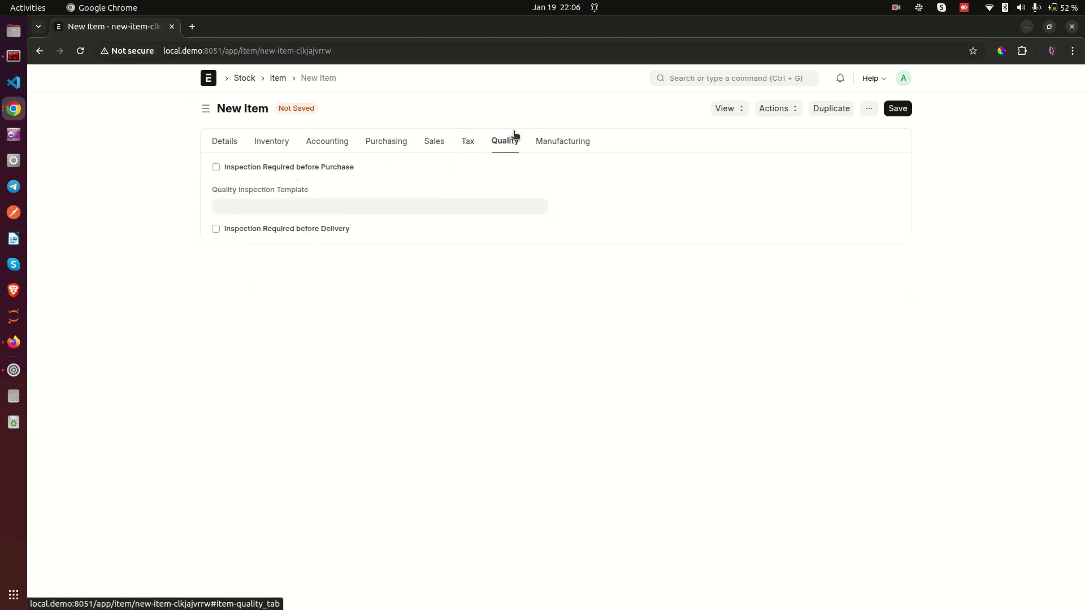
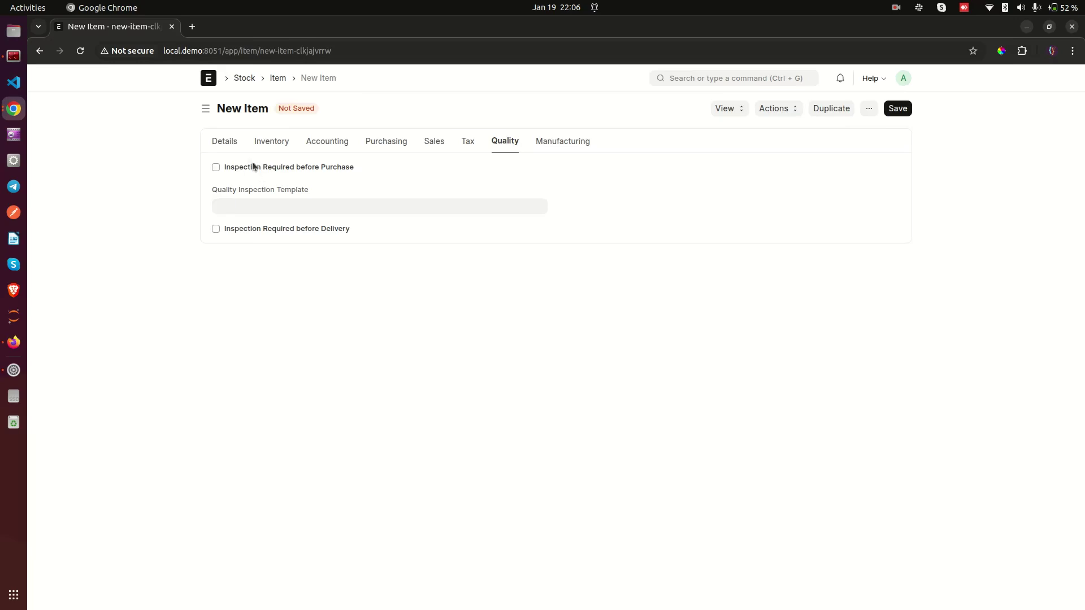
left_click_drag(208, 191, 332, 199)
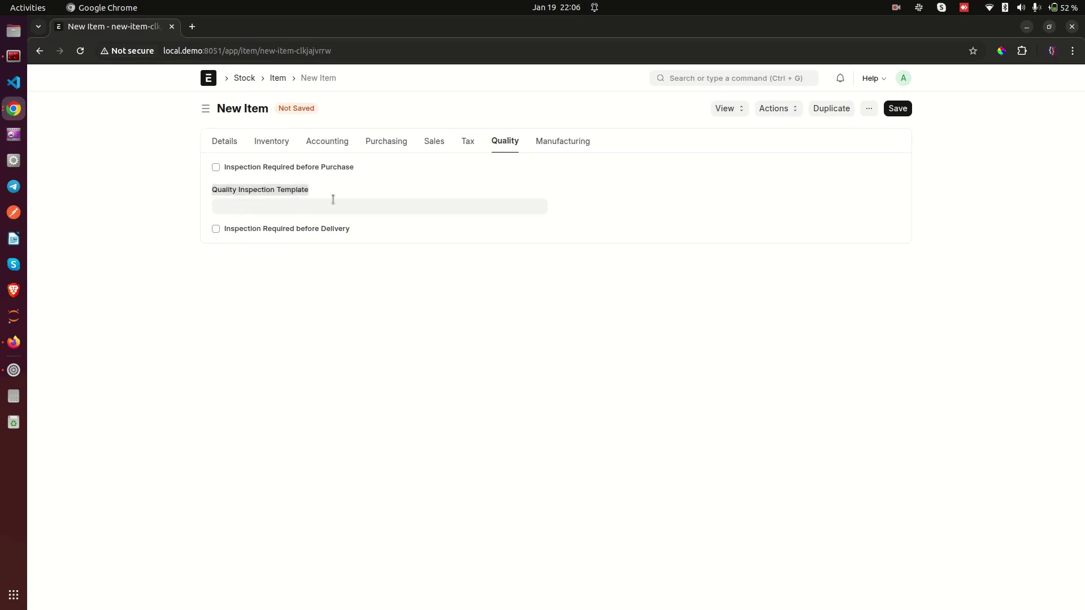
left_click(353, 187)
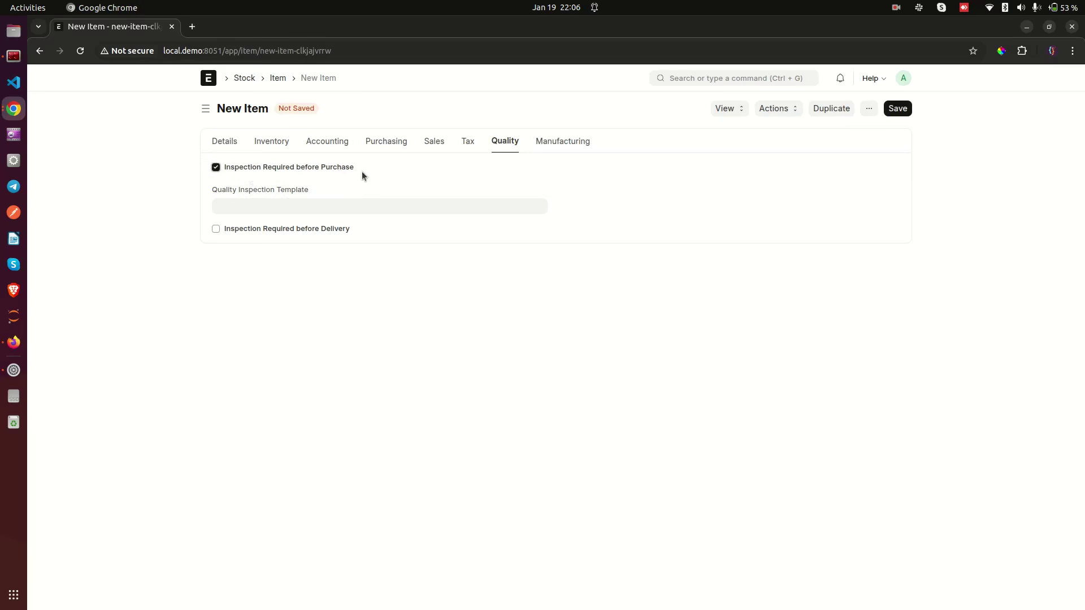
left_click_drag(361, 172, 264, 170)
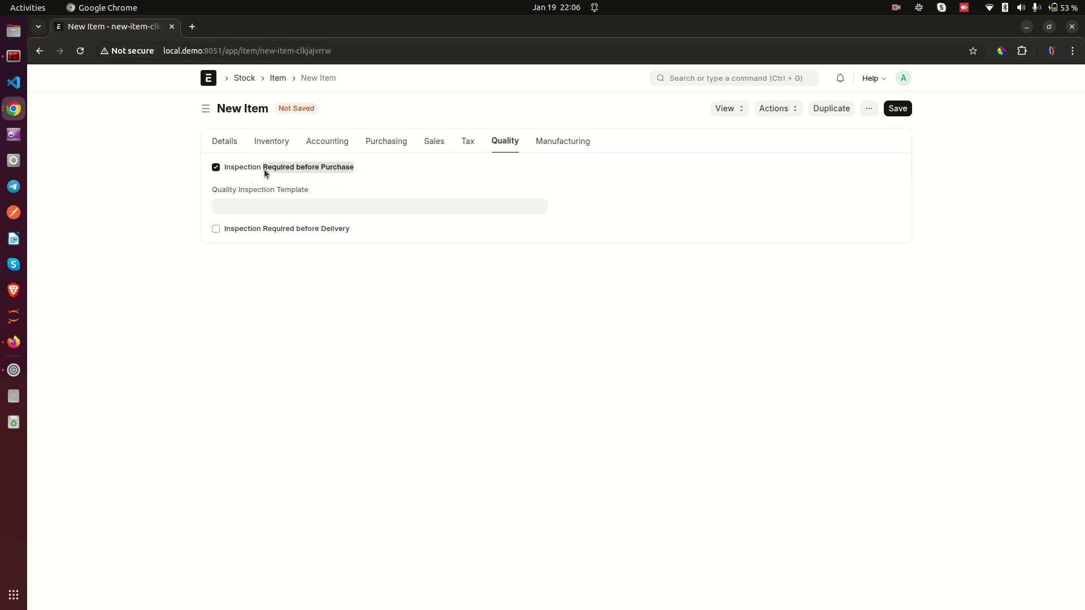
left_click(228, 183)
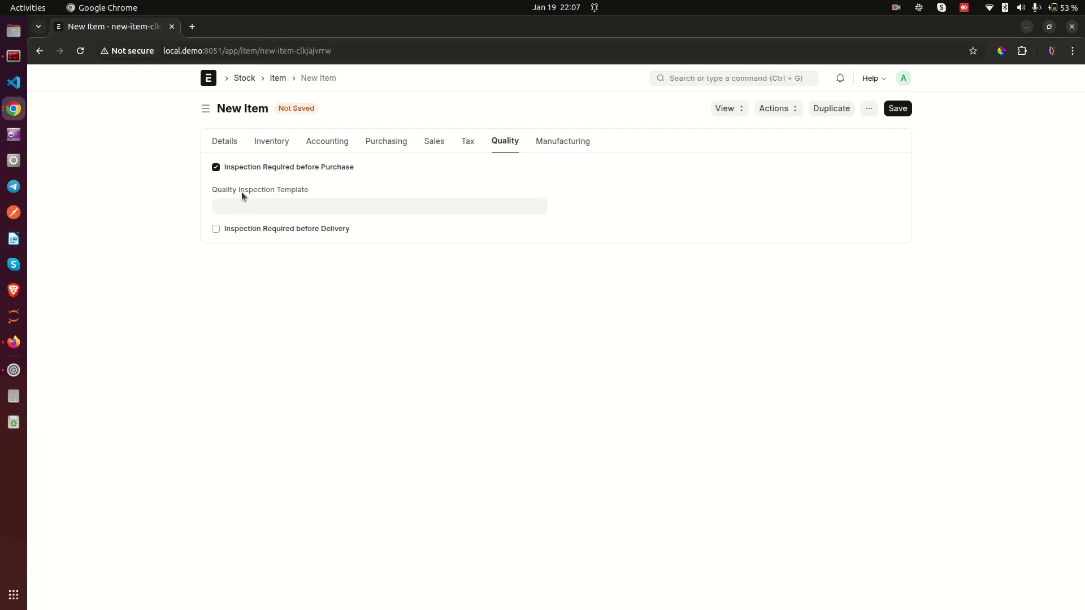
left_click(296, 205)
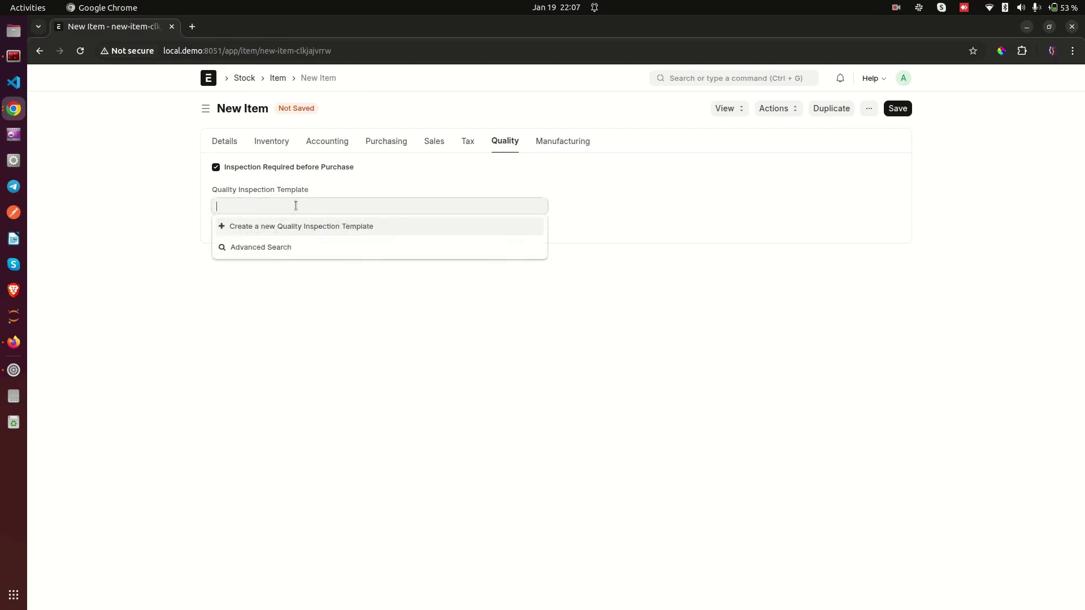
left_click(208, 208)
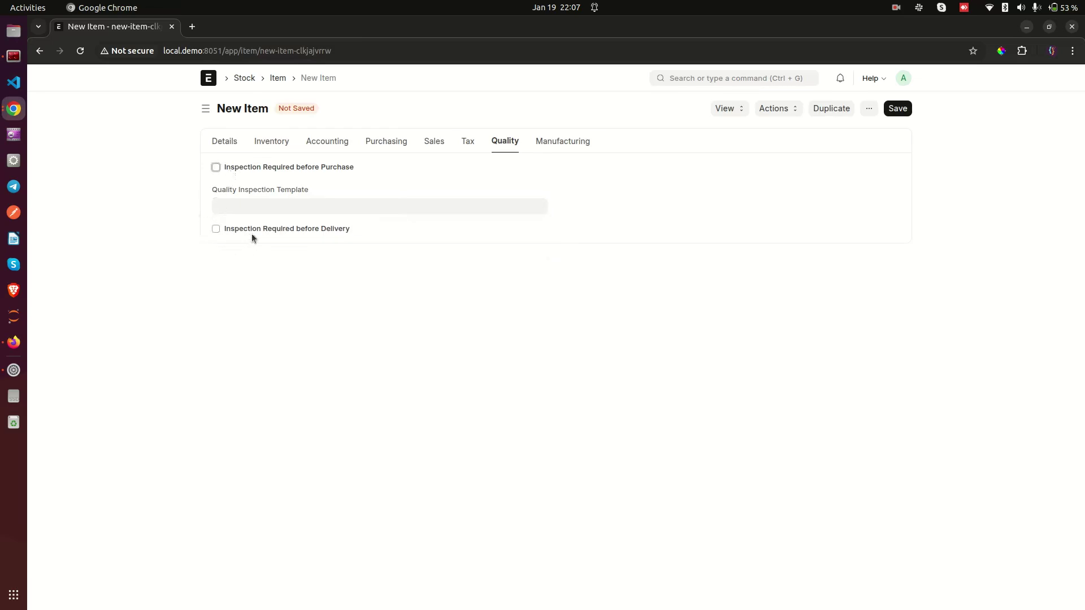
left_click_drag(313, 226, 369, 228)
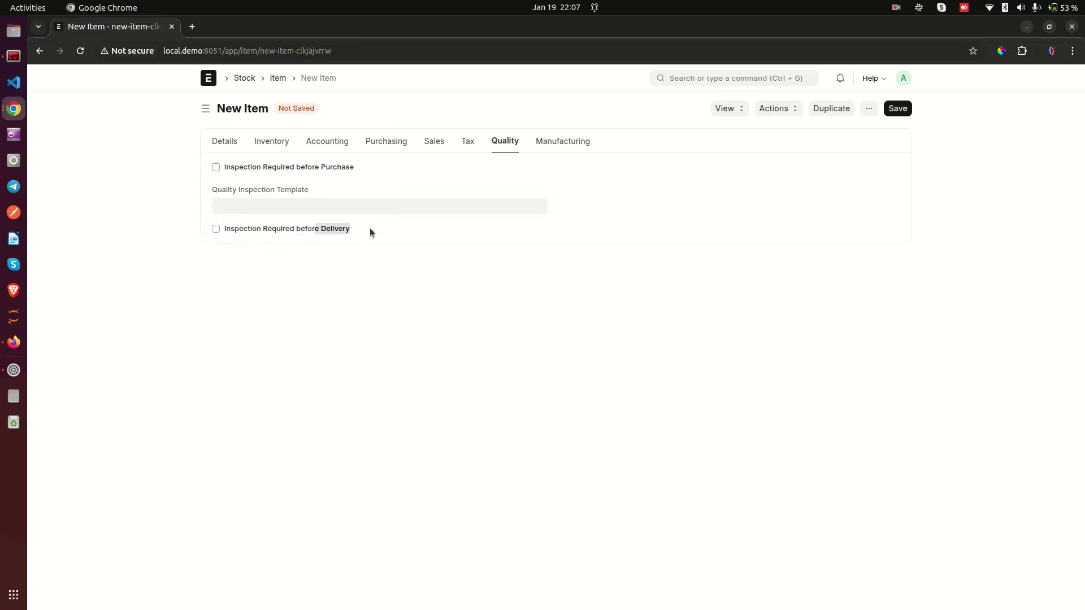
Examine the item's manufacturing settings.
left_click(551, 138)
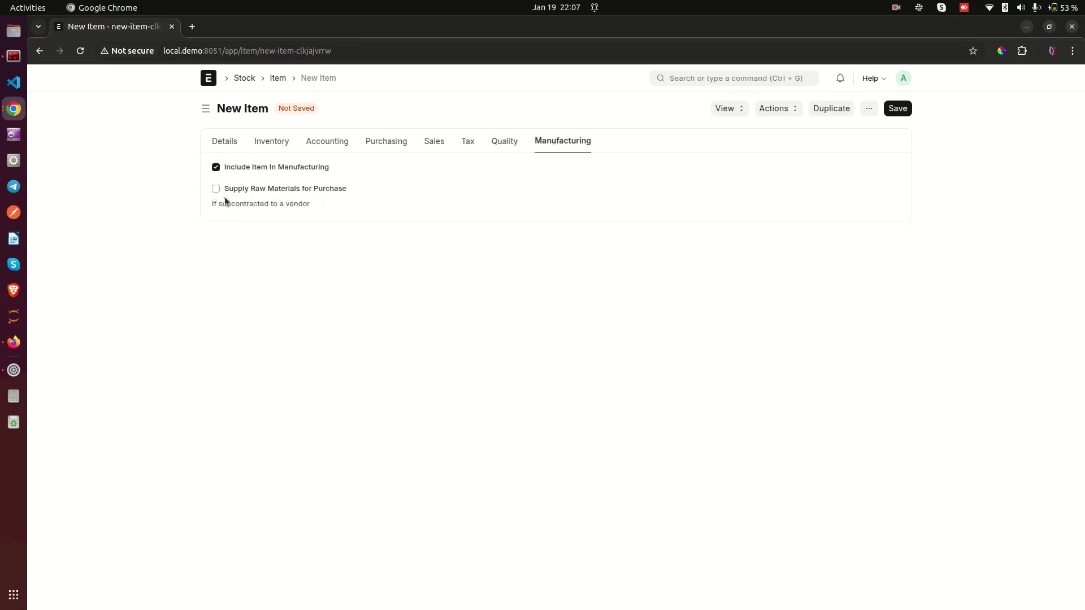